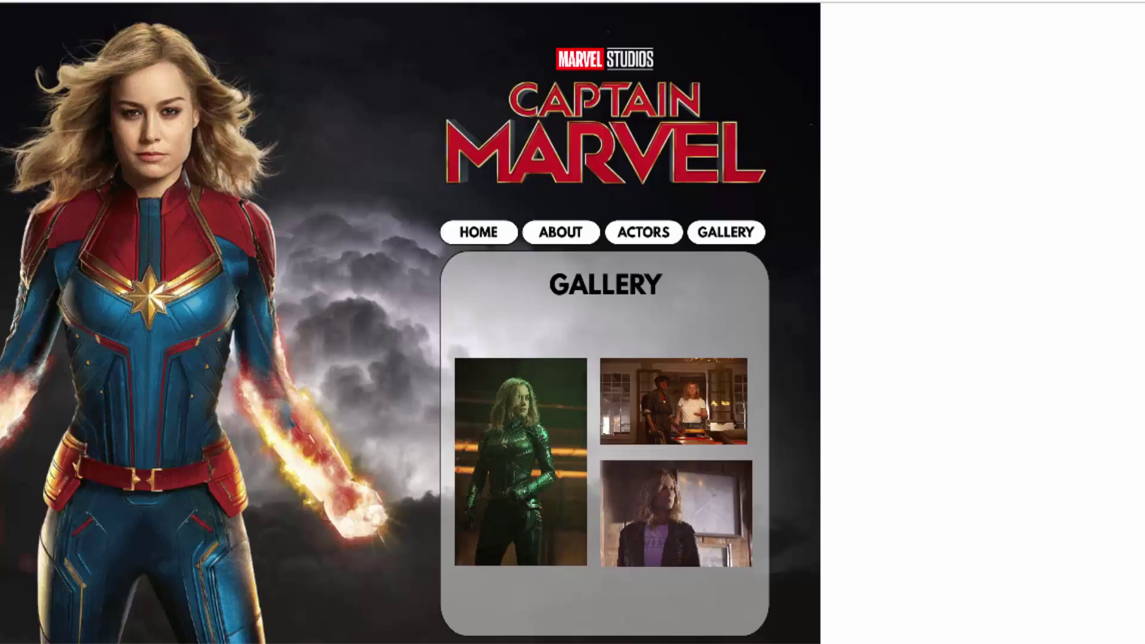
# Step: Preview the About, Home, Actors and Gallery pages of the finished Captain Marvel site
pyautogui.click(553, 236)
pyautogui.click(482, 235)
pyautogui.click(628, 239)
pyautogui.click(720, 236)
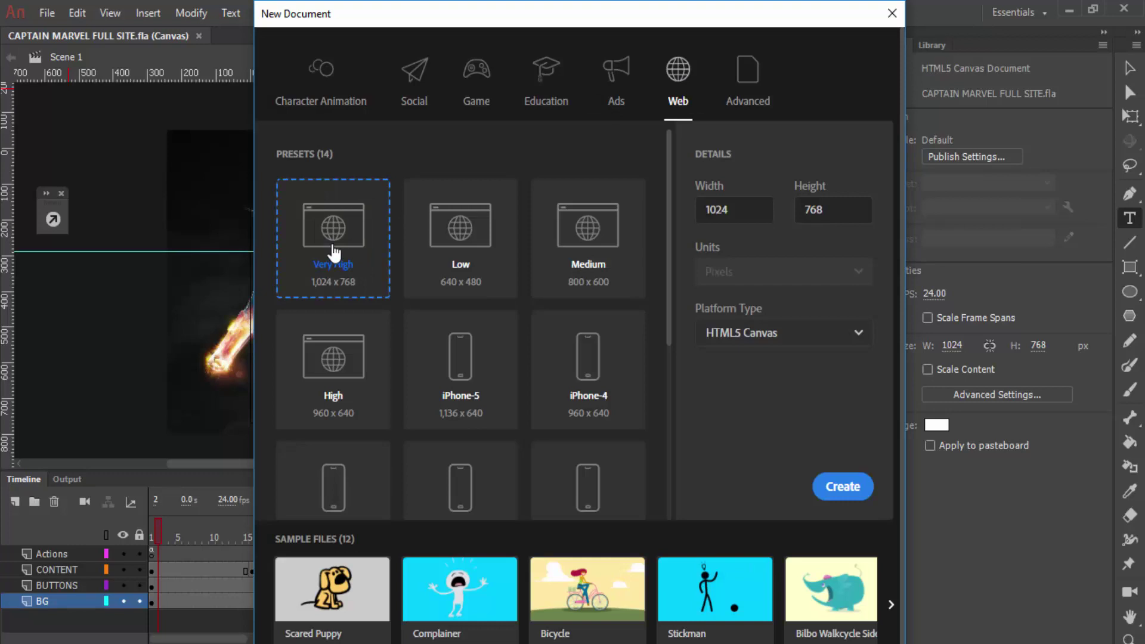
# Step: Create a 1024 x 768 HTML5 Canvas document from the Very High web preset and rename its layer BG
pyautogui.click(842, 488)
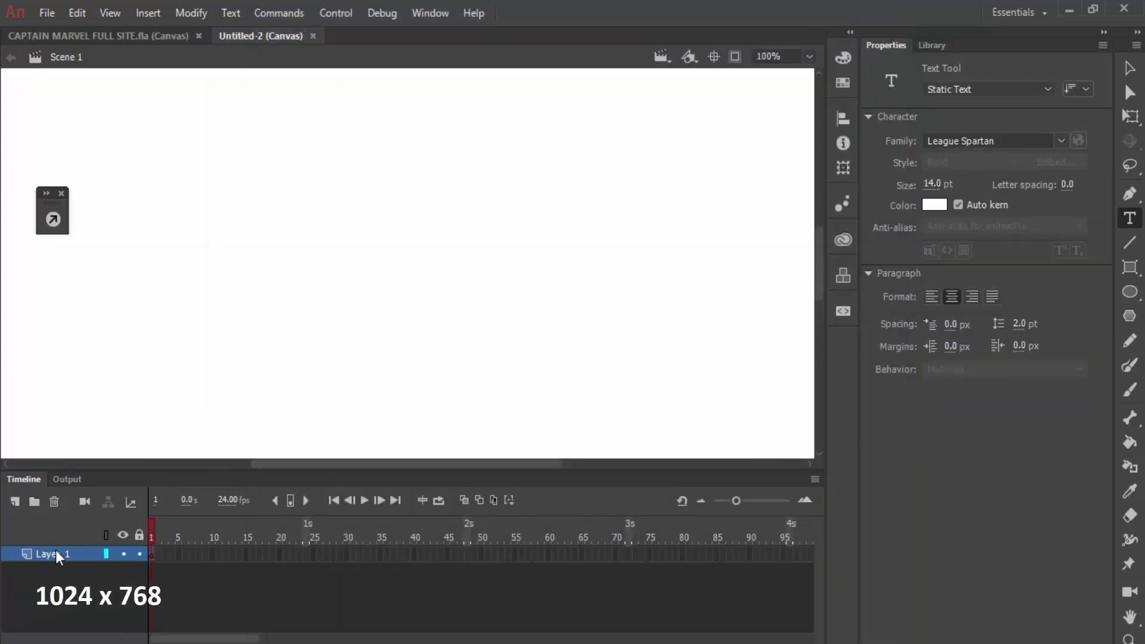
pyautogui.doubleClick(53, 555)
pyautogui.write('BG')
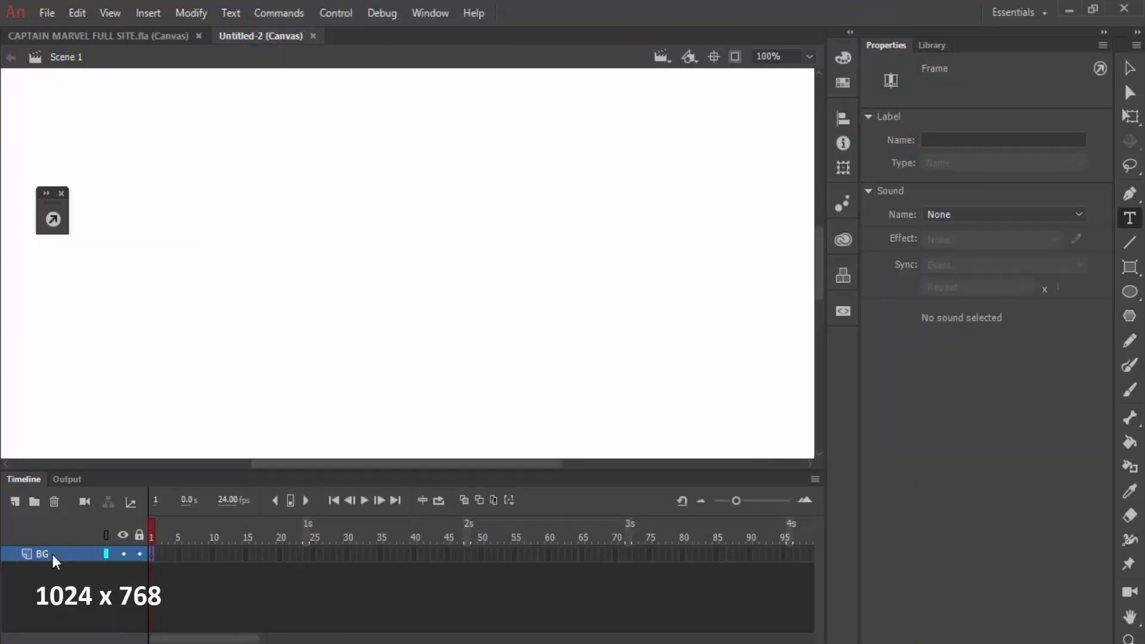
pyautogui.press('Return')
# Step: Add two layers above BG and name them BUTTONS and CONTENT
pyautogui.click(14, 501)
pyautogui.doubleClick(47, 555)
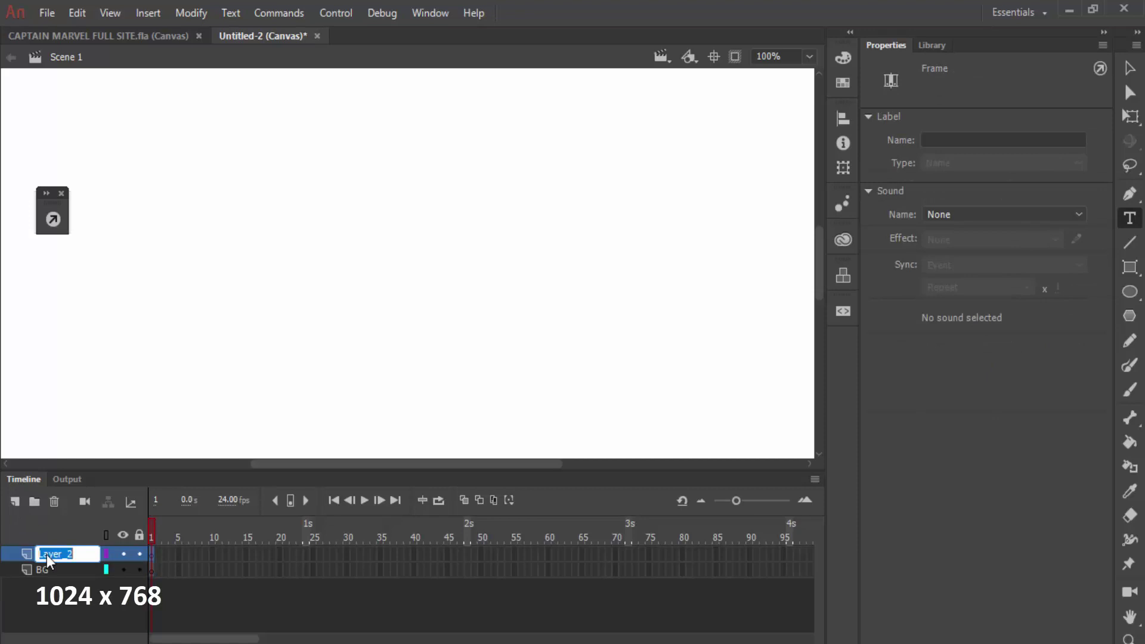
pyautogui.write('BUTTONS')
pyautogui.press('Return')
pyautogui.click(14, 499)
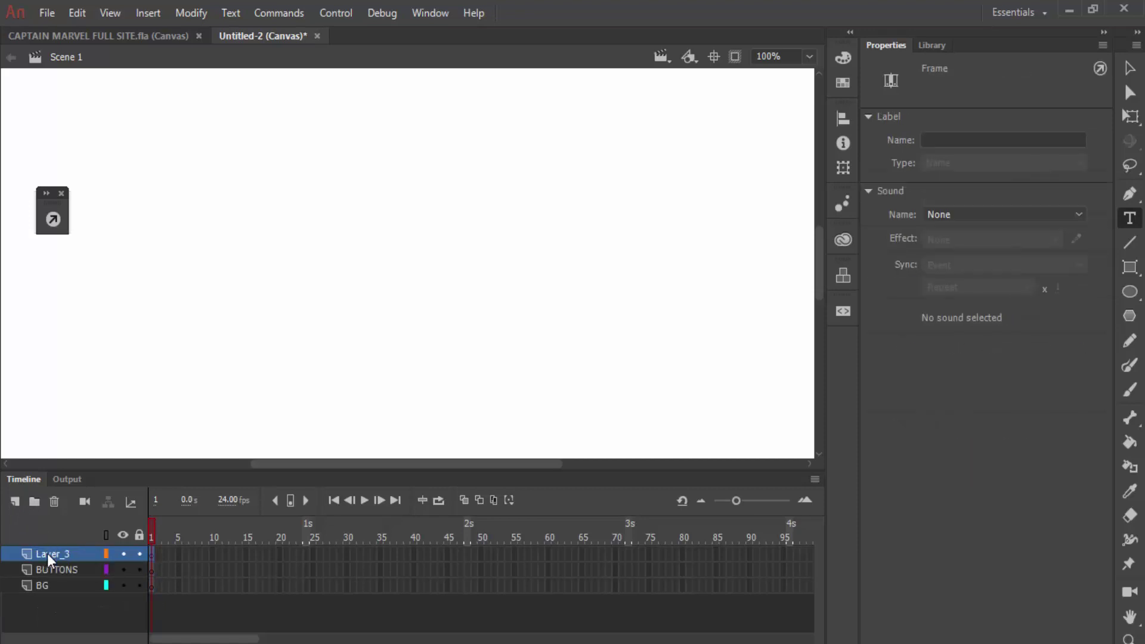
pyautogui.click(48, 554)
pyautogui.write('CONTENT')
pyautogui.press('Return')
# Step: With the BG layer active, import the site's image files from their folder into the document's library
pyautogui.click(51, 581)
pyautogui.scroll(-5, 367, 241)
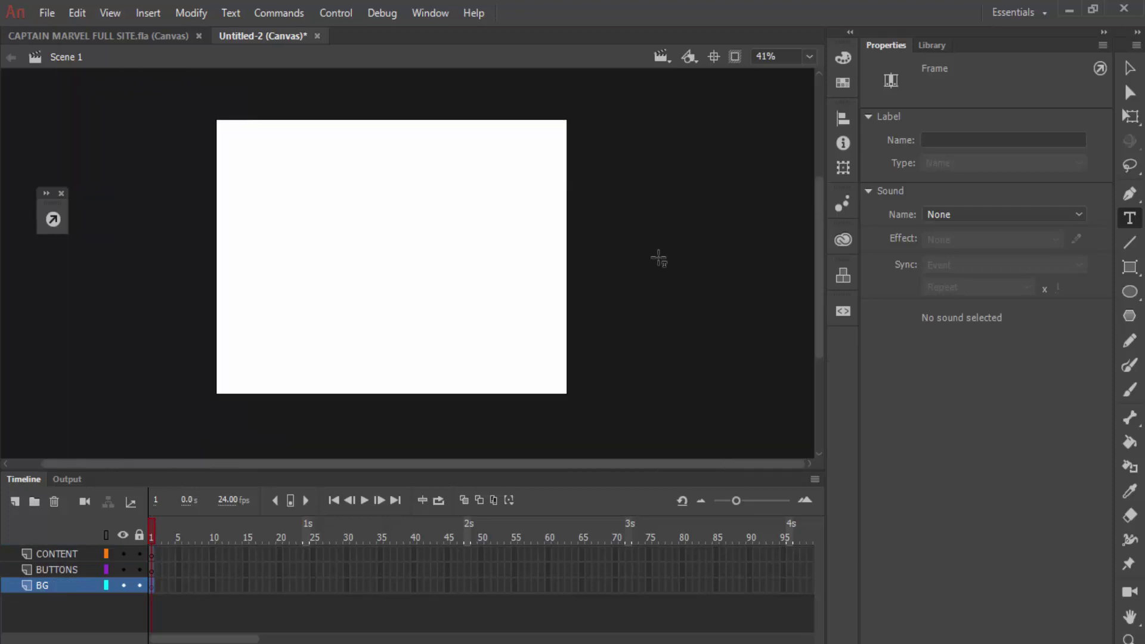
pyautogui.hotkey('alt', 'Tab')
pyautogui.moveTo(266, 266); pyautogui.dragTo(930, 44)
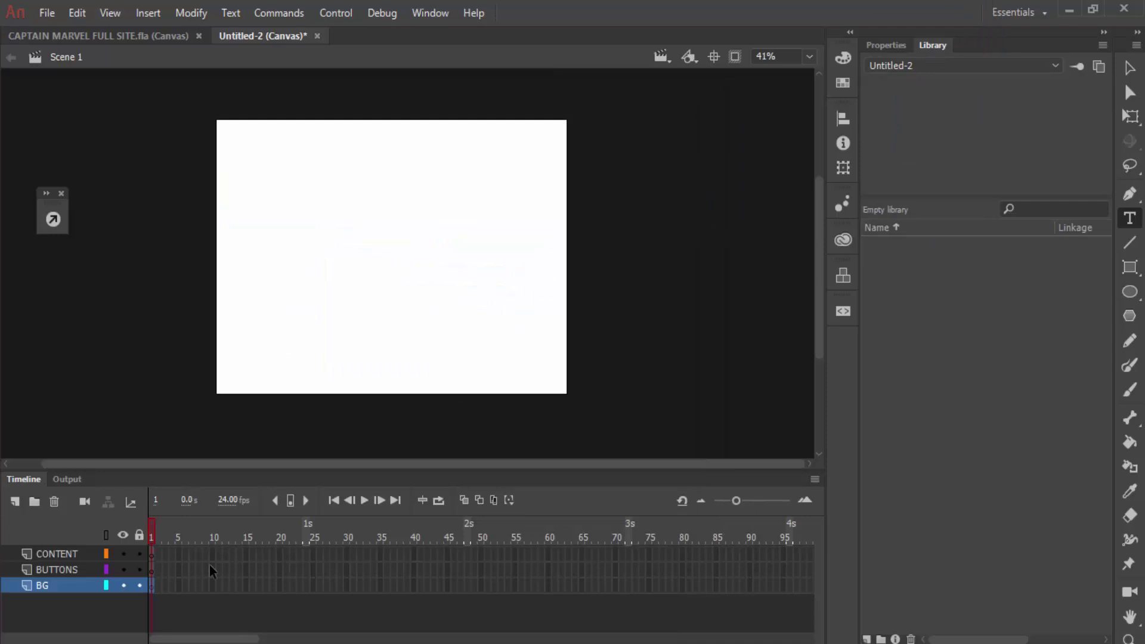
pyautogui.hotkey('alt', 'Tab')
pyautogui.moveTo(194, 313); pyautogui.dragTo(906, 384)
pyautogui.click(649, 92)
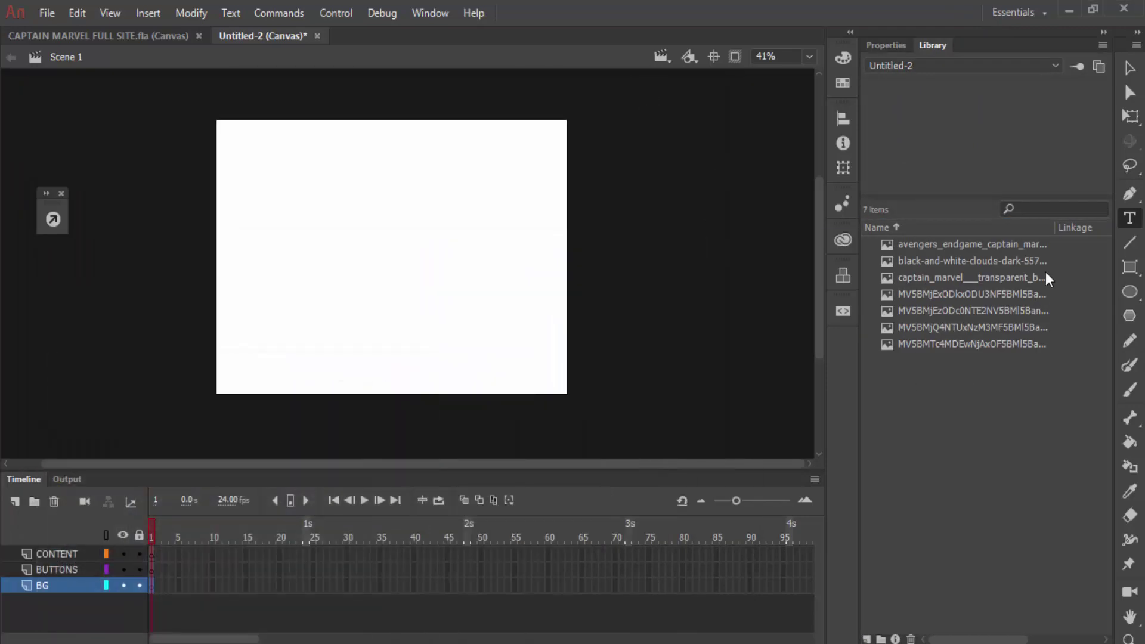
# Step: Place the black-and-white clouds image on the BG layer and scale it down to just cover the whole stage
pyautogui.moveTo(983, 262); pyautogui.dragTo(366, 209)
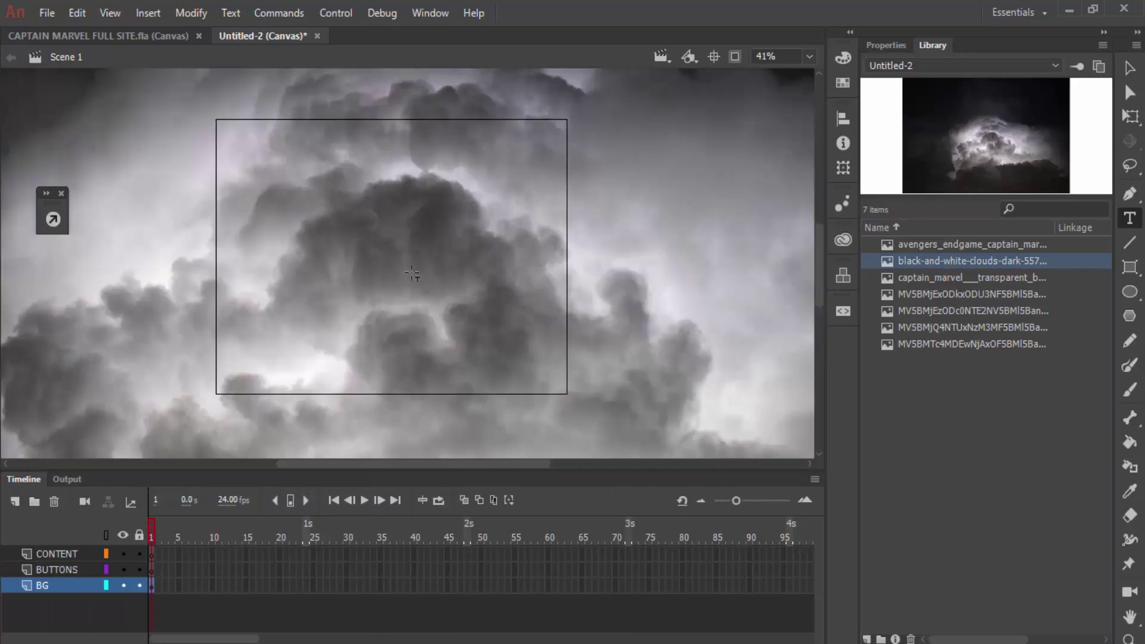
pyautogui.scroll(-5, 388, 283)
pyautogui.scroll(-1, 485, 230)
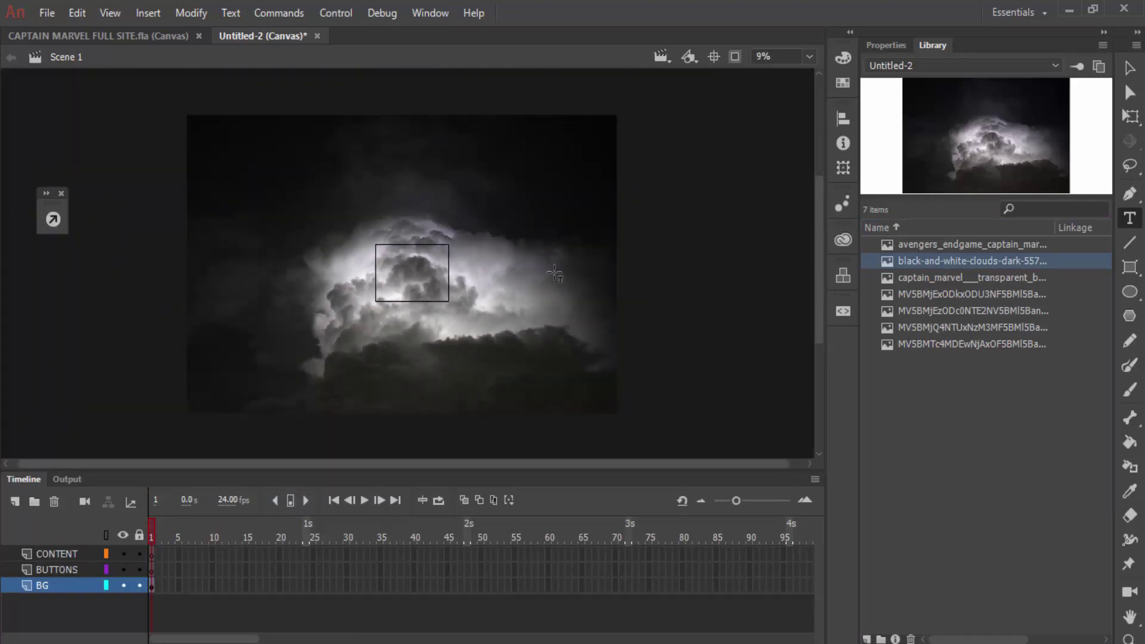
pyautogui.click(1130, 116)
pyautogui.click(528, 362)
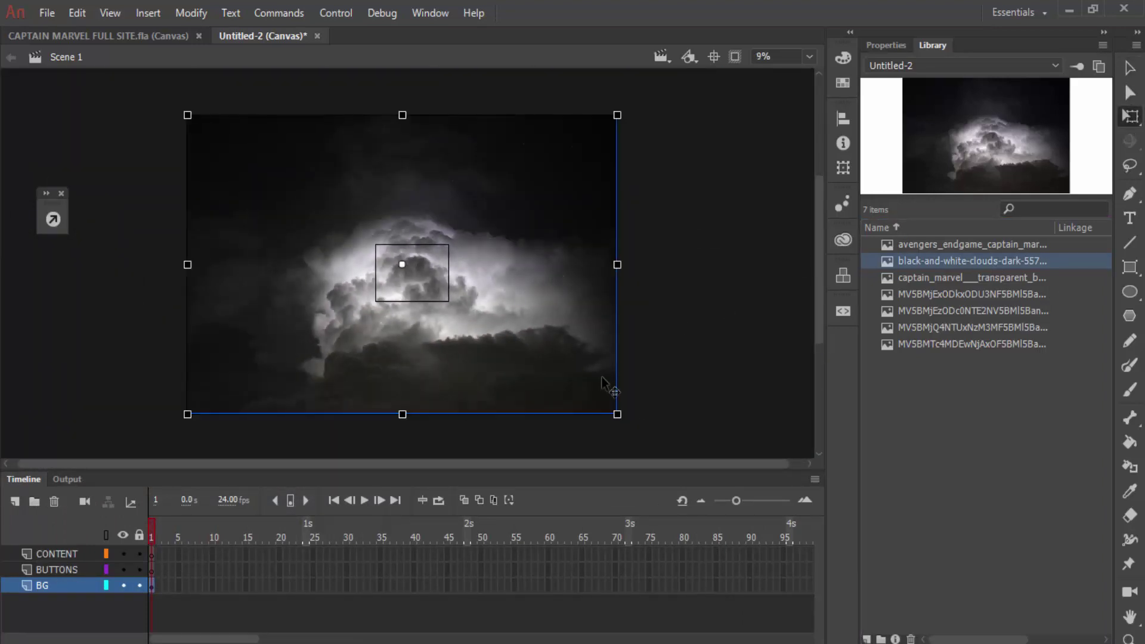
pyautogui.moveTo(617, 413); pyautogui.dragTo(462, 306)
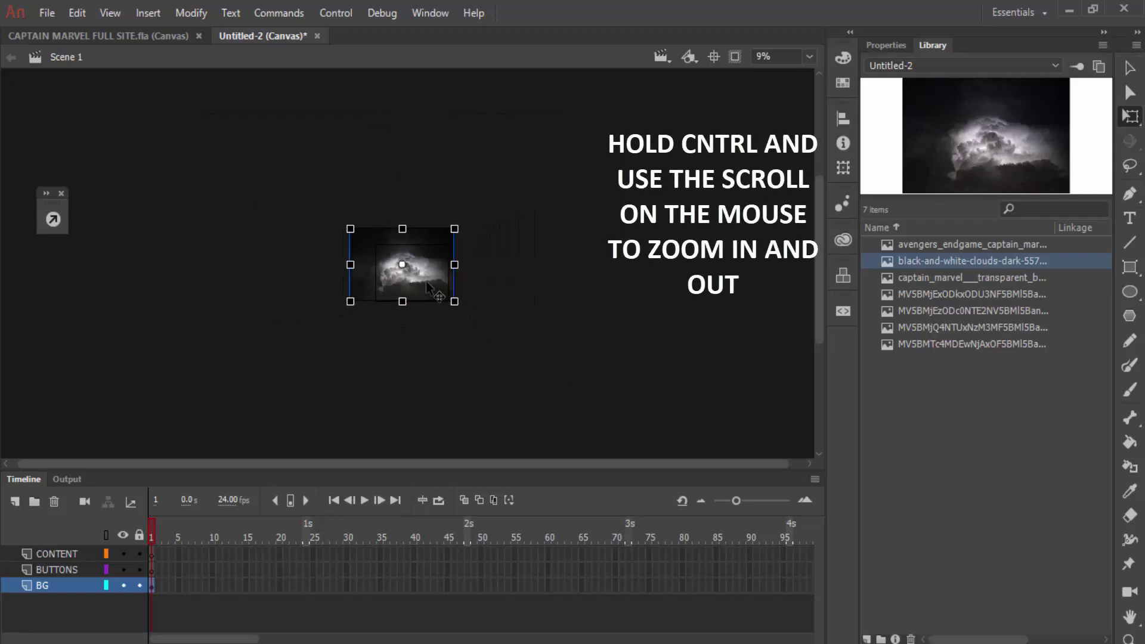
pyautogui.scroll(5, 436, 291)
pyautogui.scroll(-1, 527, 319)
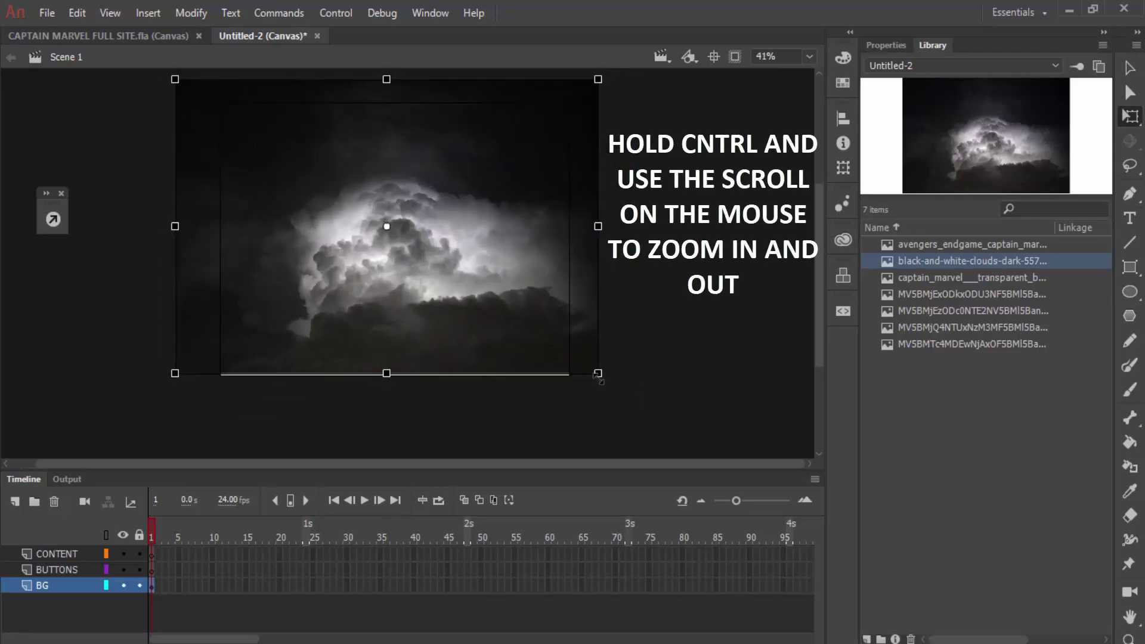
pyautogui.moveTo(527, 319); pyautogui.dragTo(522, 312)
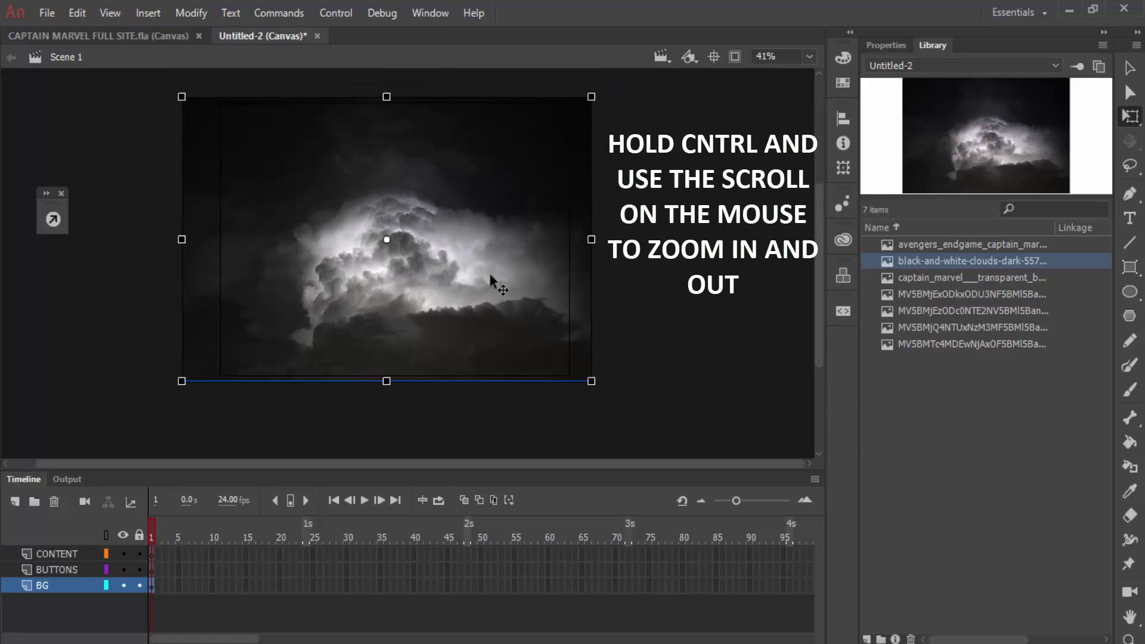
pyautogui.click(626, 285)
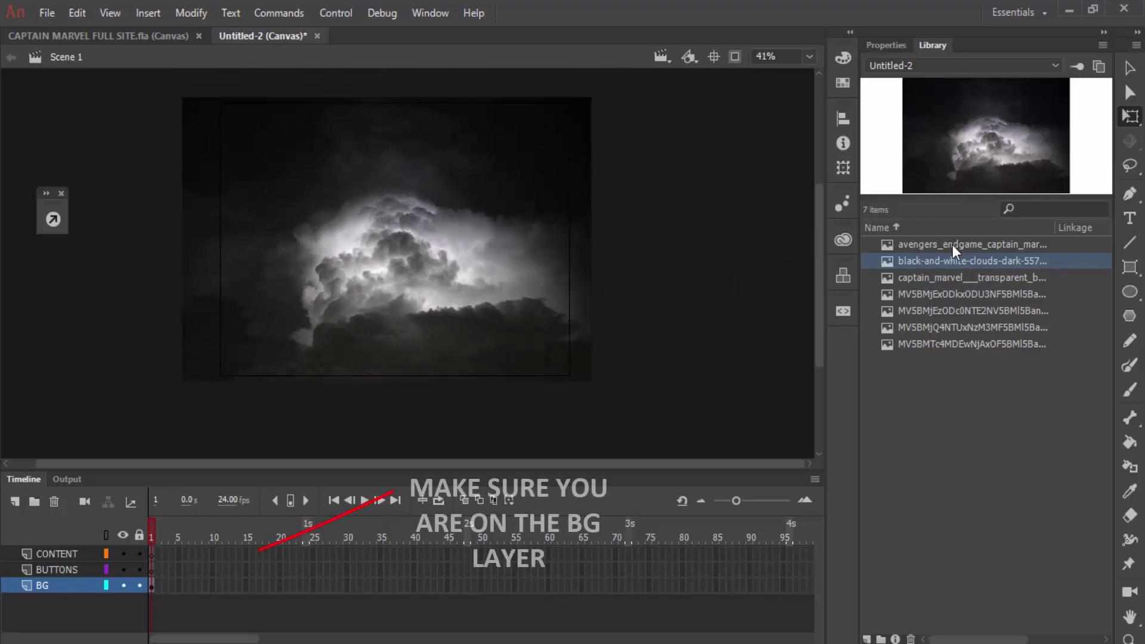
# Step: Place the transparent Captain Marvel image on the BG layer, over the left half of the stage
pyautogui.moveTo(953, 244); pyautogui.dragTo(716, 244)
pyautogui.click(975, 278)
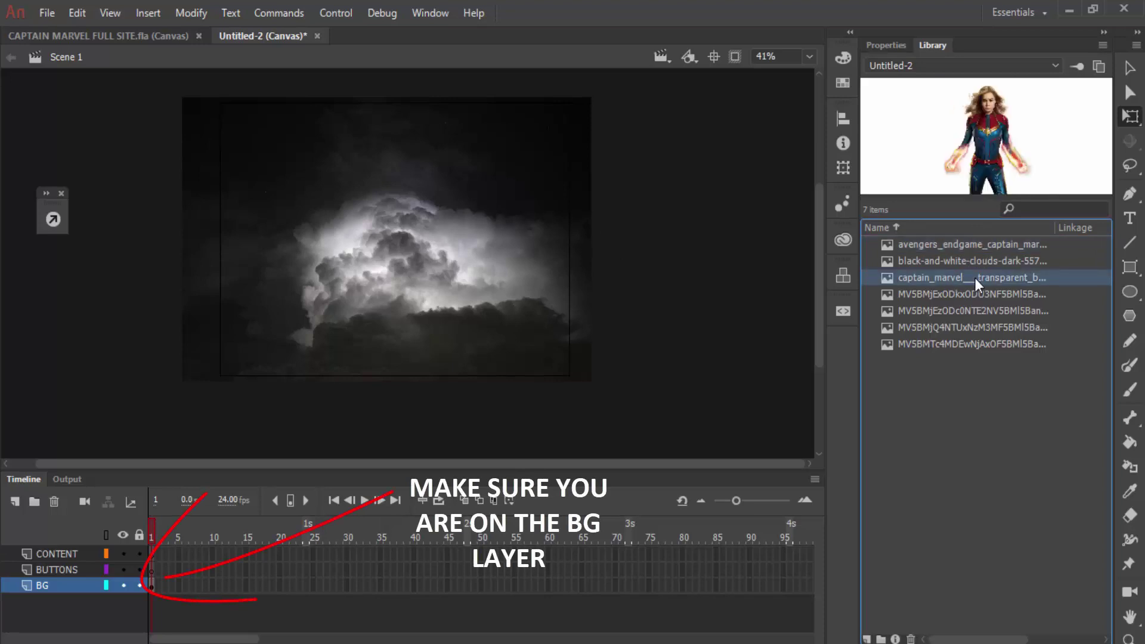
pyautogui.moveTo(249, 276); pyautogui.dragTo(273, 226)
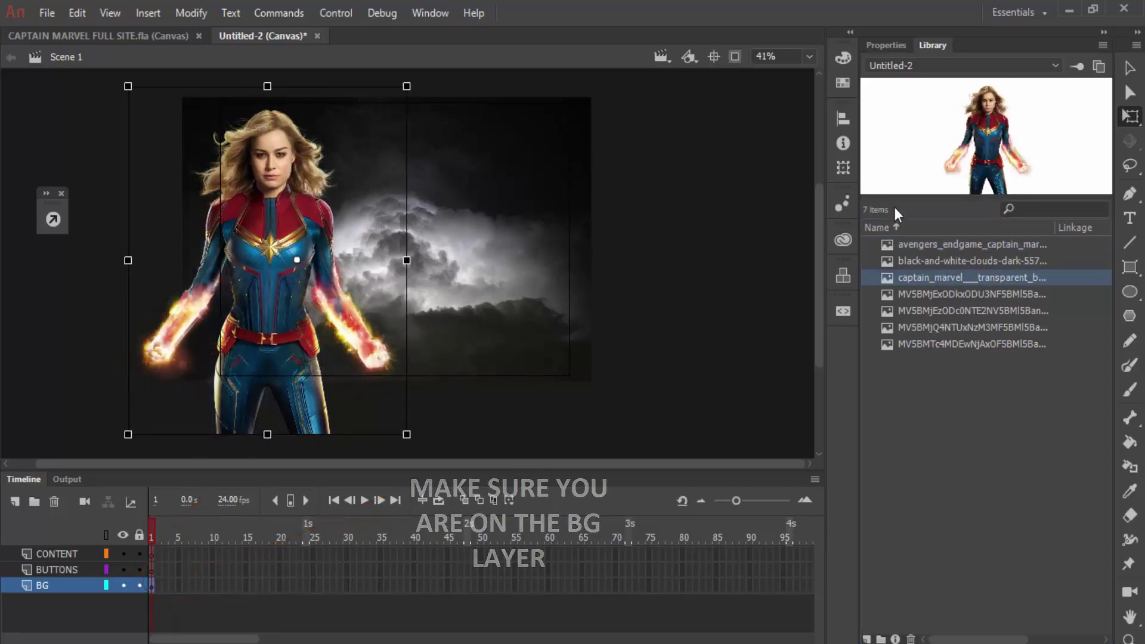
# Step: Copy the logo from CAPTAIN MARVEL FULL SITE.fla onto the upper right of the new stage and shift the character slightly right
pyautogui.click(950, 295)
pyautogui.click(953, 310)
pyautogui.click(953, 344)
pyautogui.click(940, 245)
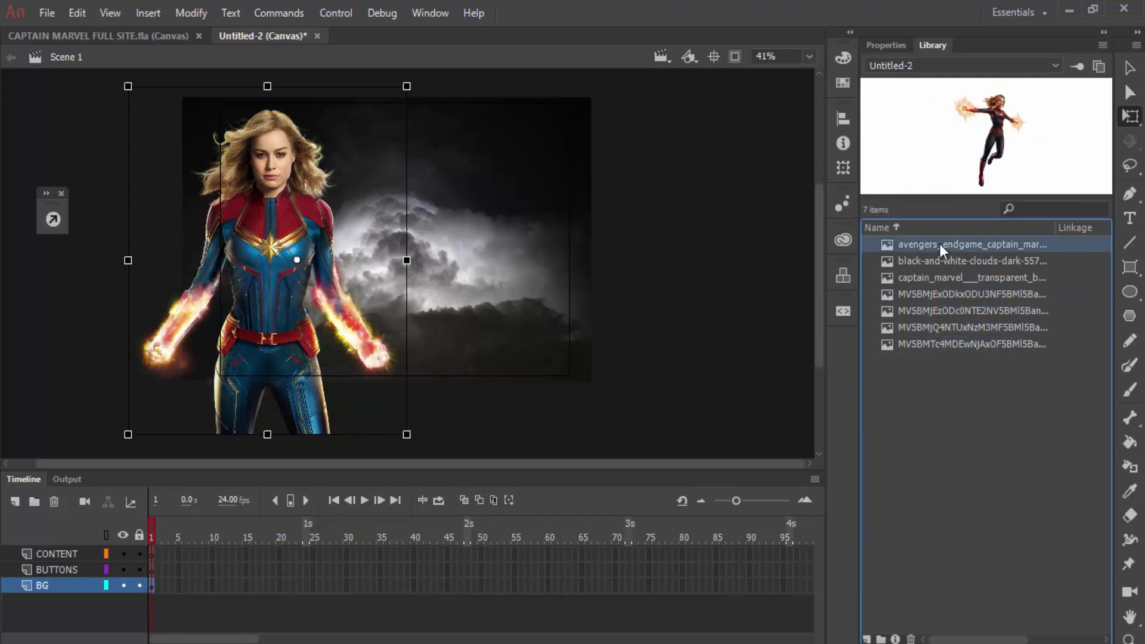
pyautogui.click(942, 260)
pyautogui.click(99, 36)
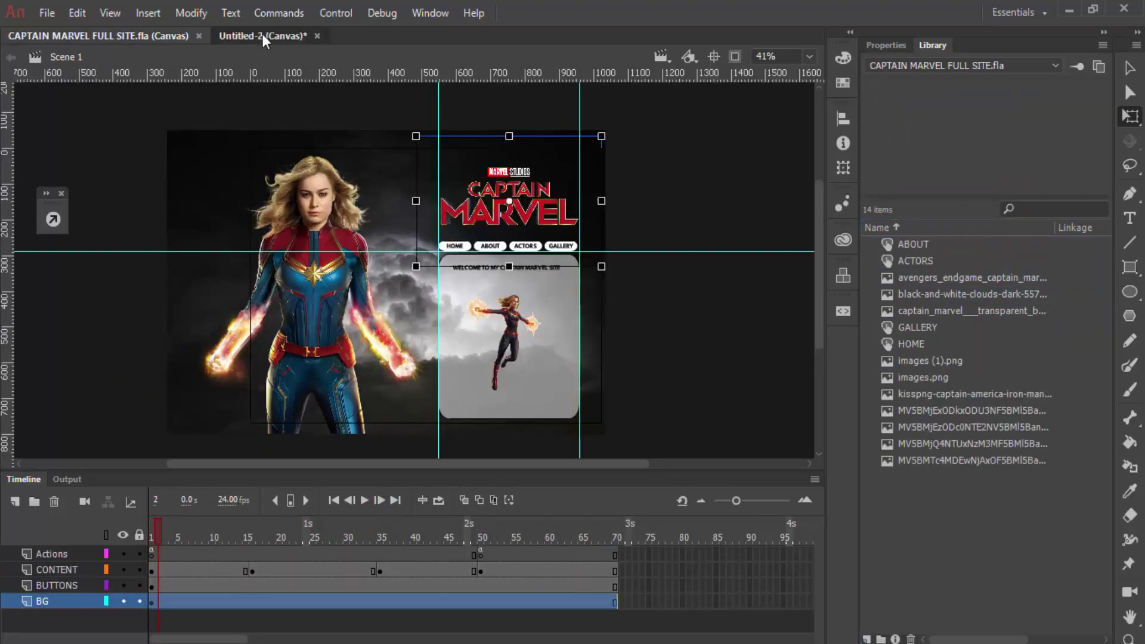
pyautogui.click(298, 36)
pyautogui.hotkey('ctrl', 'v')
pyautogui.moveTo(431, 232); pyautogui.dragTo(502, 177)
pyautogui.moveTo(296, 241); pyautogui.dragTo(305, 242)
pyautogui.click(105, 610)
# Step: Show the rulers and place a horizontal guide under the logo plus vertical guides just outside its left and right edges
pyautogui.click(61, 569)
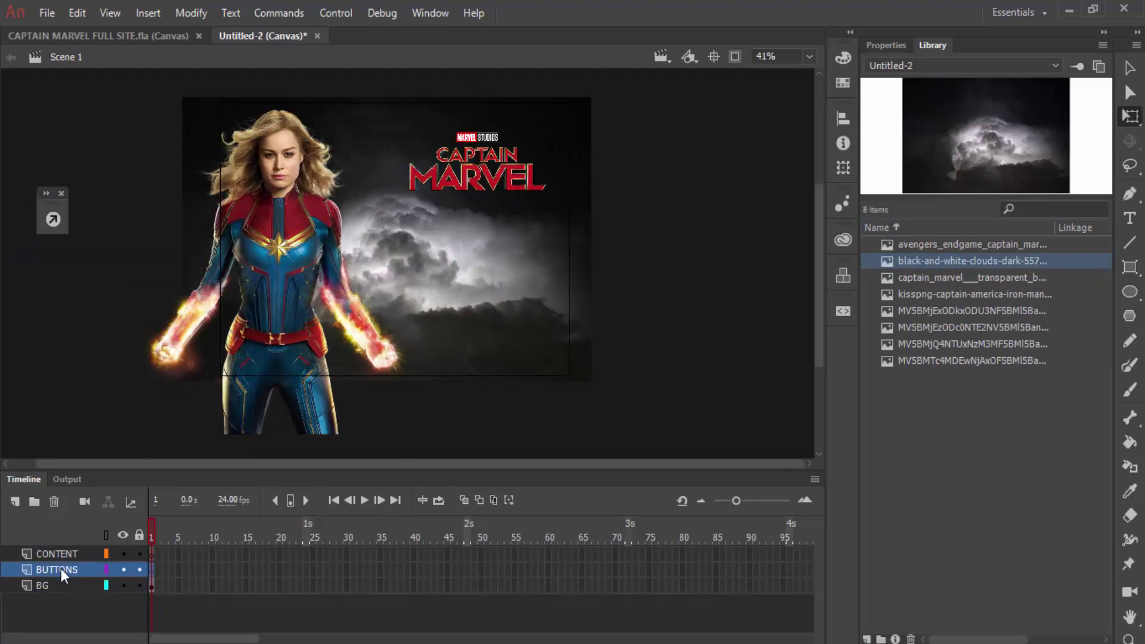
pyautogui.click(109, 16)
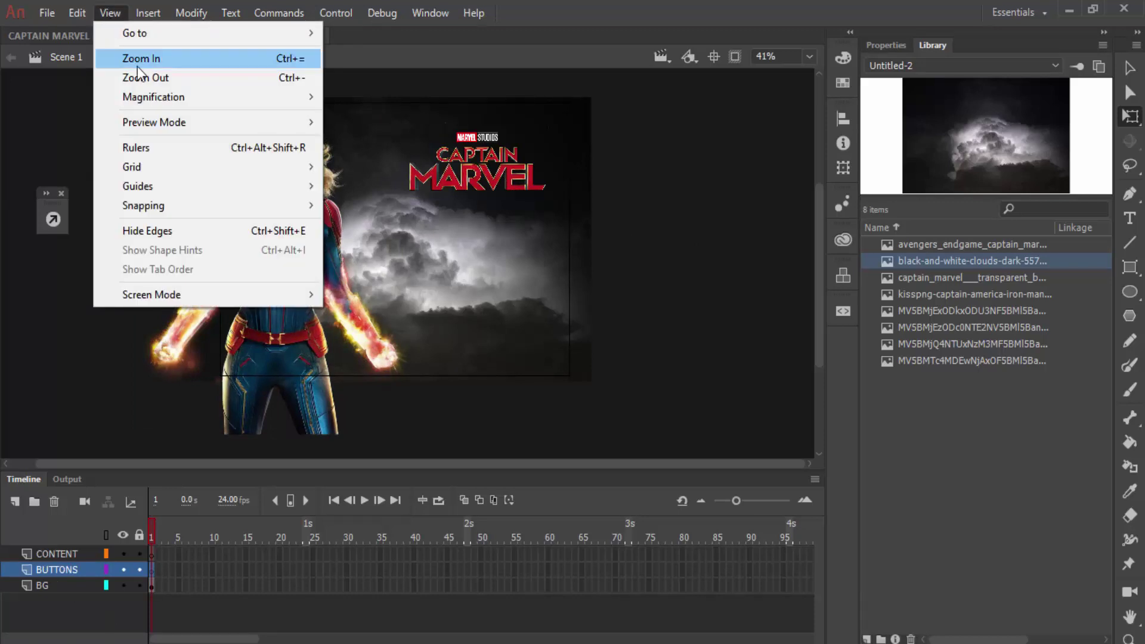
pyautogui.click(143, 147)
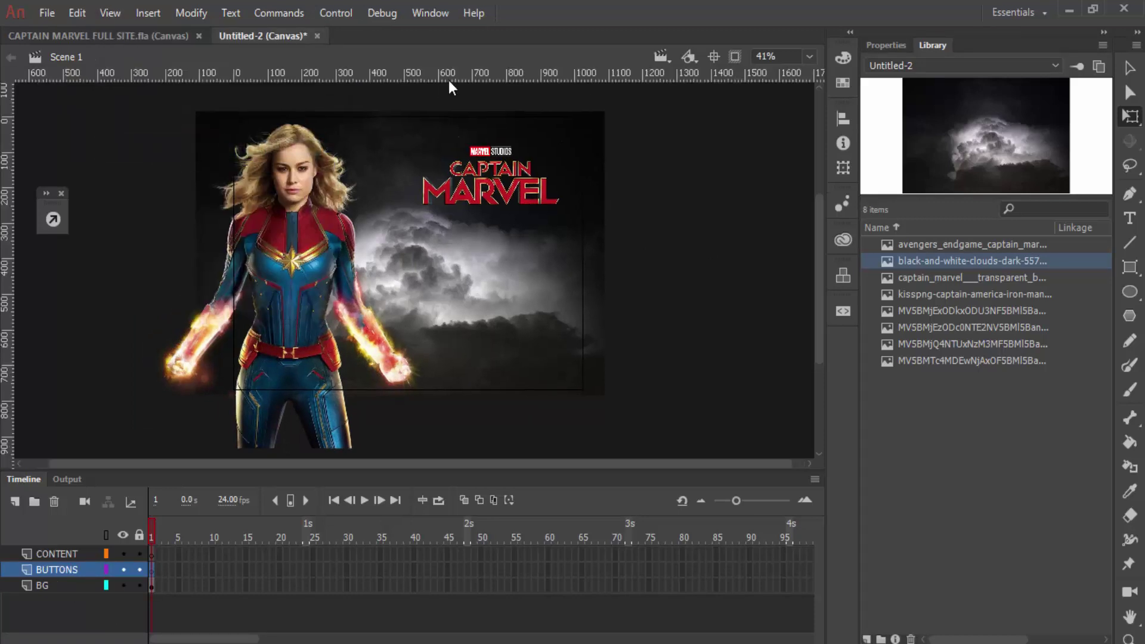
pyautogui.moveTo(448, 77); pyautogui.dragTo(433, 205)
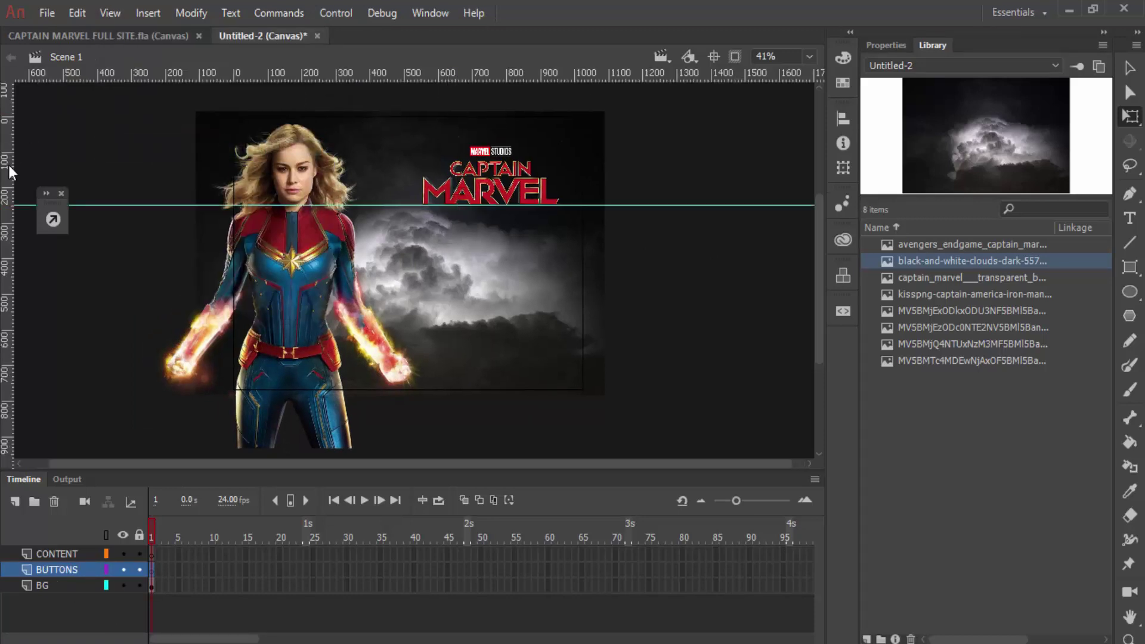
pyautogui.moveTo(9, 173); pyautogui.dragTo(420, 197)
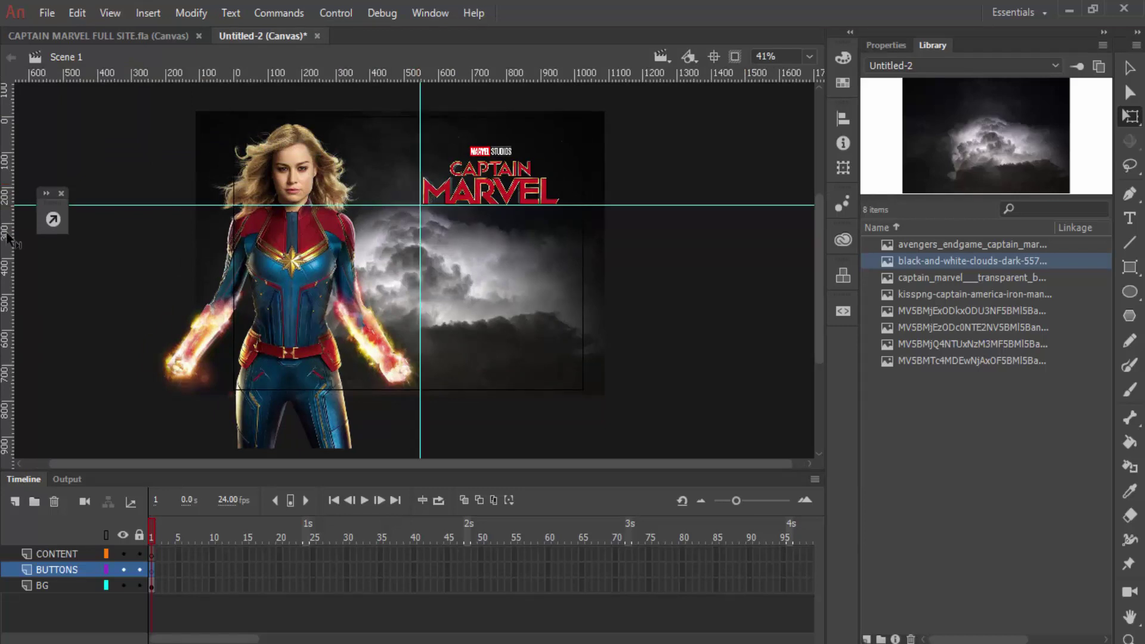
pyautogui.moveTo(7, 237); pyautogui.dragTo(565, 239)
pyautogui.moveTo(418, 256); pyautogui.dragTo(411, 257)
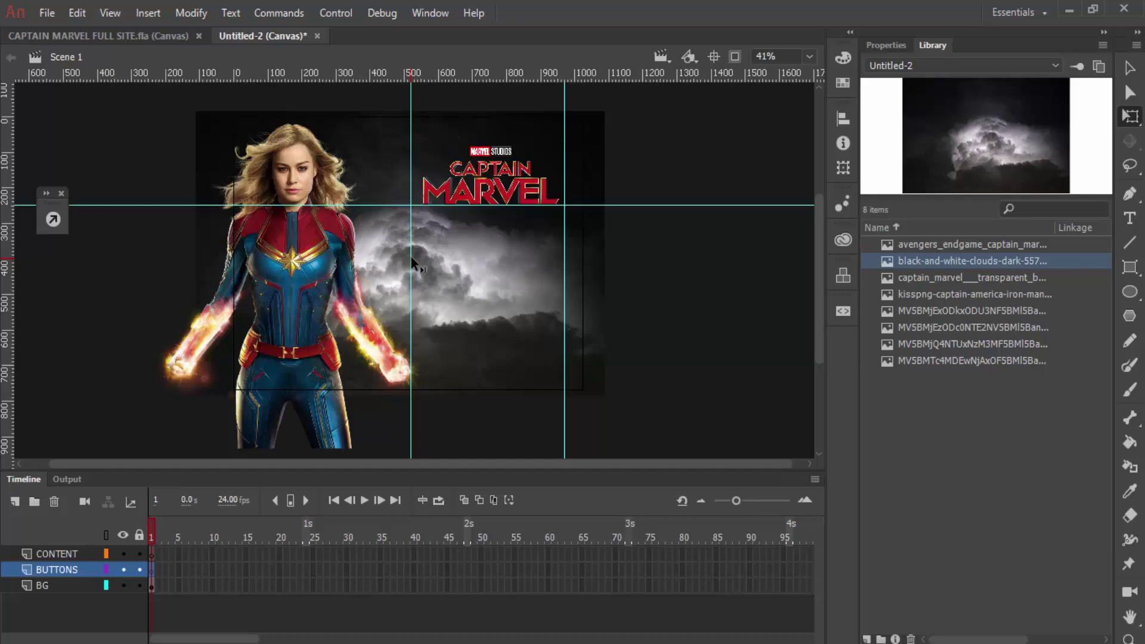
pyautogui.moveTo(565, 257); pyautogui.dragTo(598, 258)
# Step: Enlarge the Captain Marvel logo to span the two vertical guides and move it to sit just above the horizontal guide
pyautogui.click(537, 195)
pyautogui.click(1125, 122)
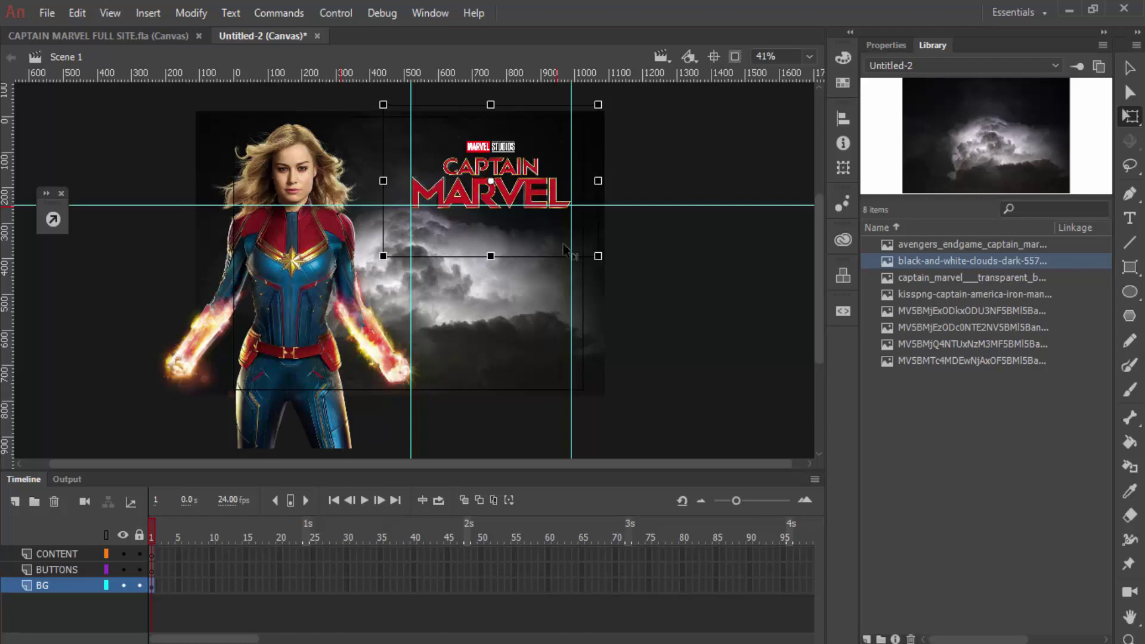
pyautogui.moveTo(483, 197); pyautogui.dragTo(484, 182)
pyautogui.press('Down')
pyautogui.press('Down')
pyautogui.press('Down')
pyautogui.press('Down')
pyautogui.press('Down')
pyautogui.press('Down')
pyautogui.press('Down')
pyautogui.press('Down')
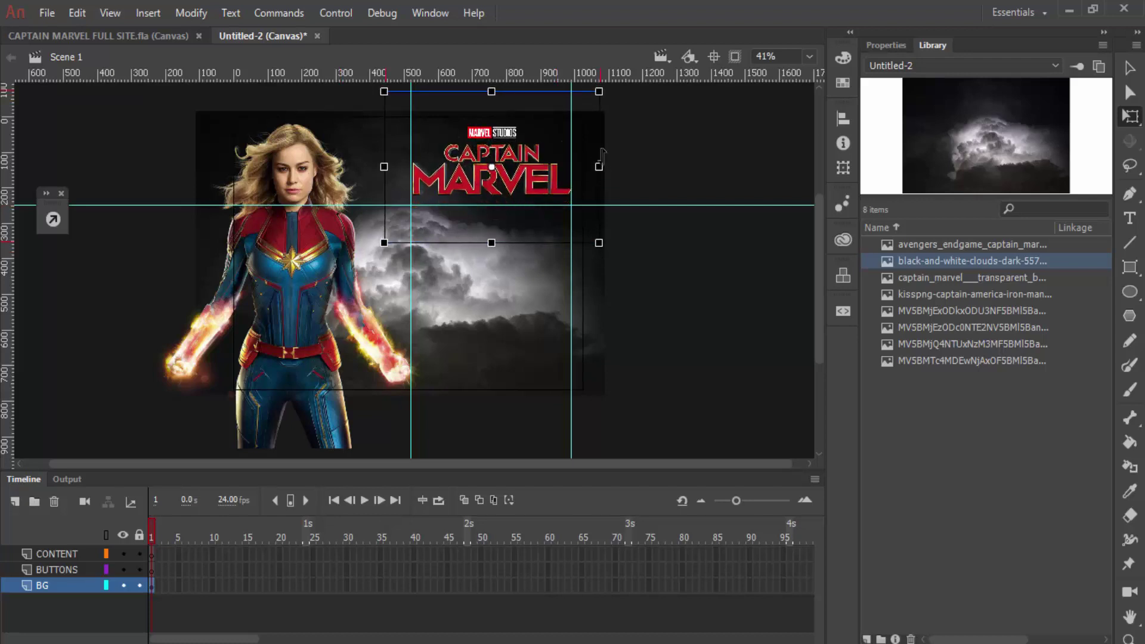
pyautogui.press('Left')
pyautogui.press('Down')
pyautogui.press('Down')
pyautogui.press('Down')
pyautogui.press('Down')
pyautogui.press('Down')
pyautogui.press('Down')
pyautogui.press('Down')
pyautogui.press('Down')
pyautogui.press('Down')
pyautogui.press('Down')
pyautogui.press('Down')
pyautogui.press('Down')
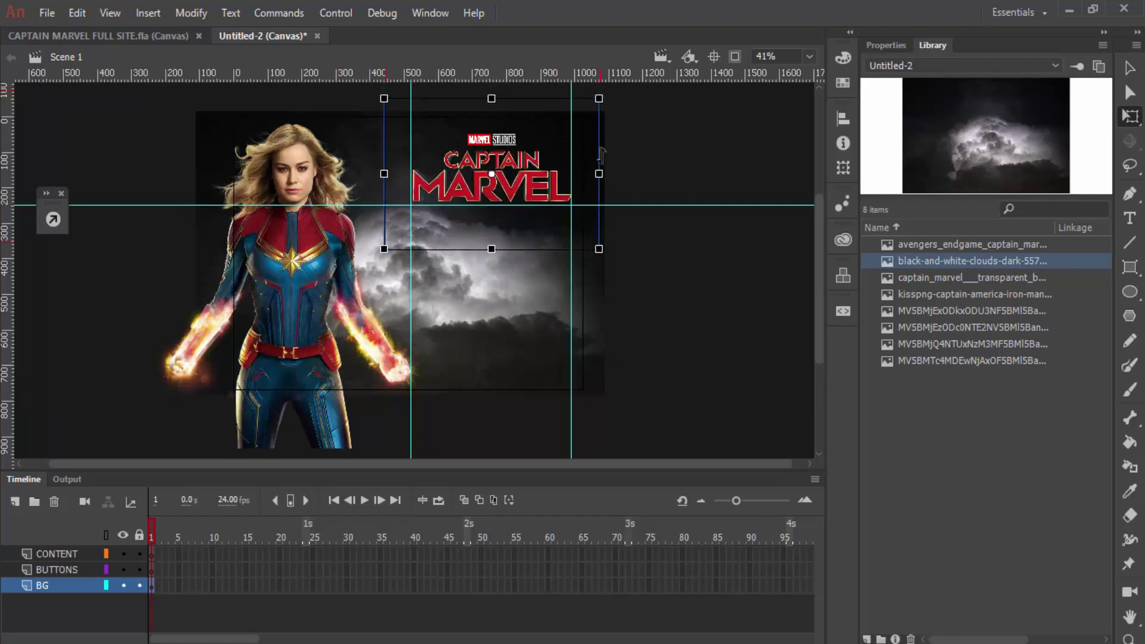
pyautogui.click(693, 175)
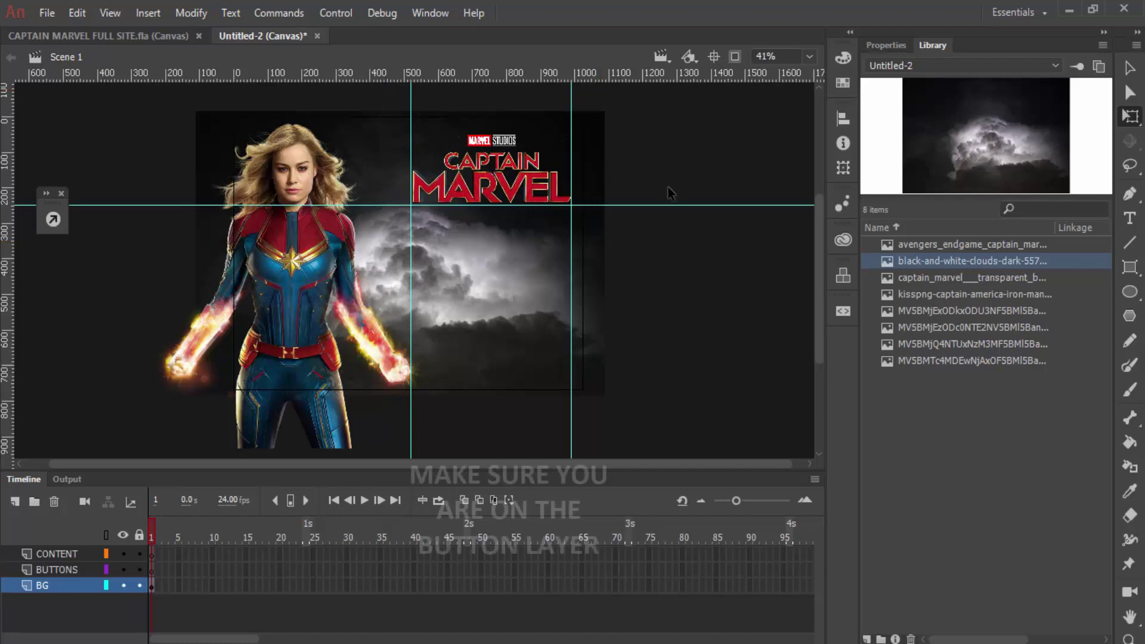
# Step: On the BUTTONS layer, draw a white rectangle primitive about 150 x 40 px below the logo and round its corners to about 20
pyautogui.click(57, 570)
pyautogui.click(1130, 268)
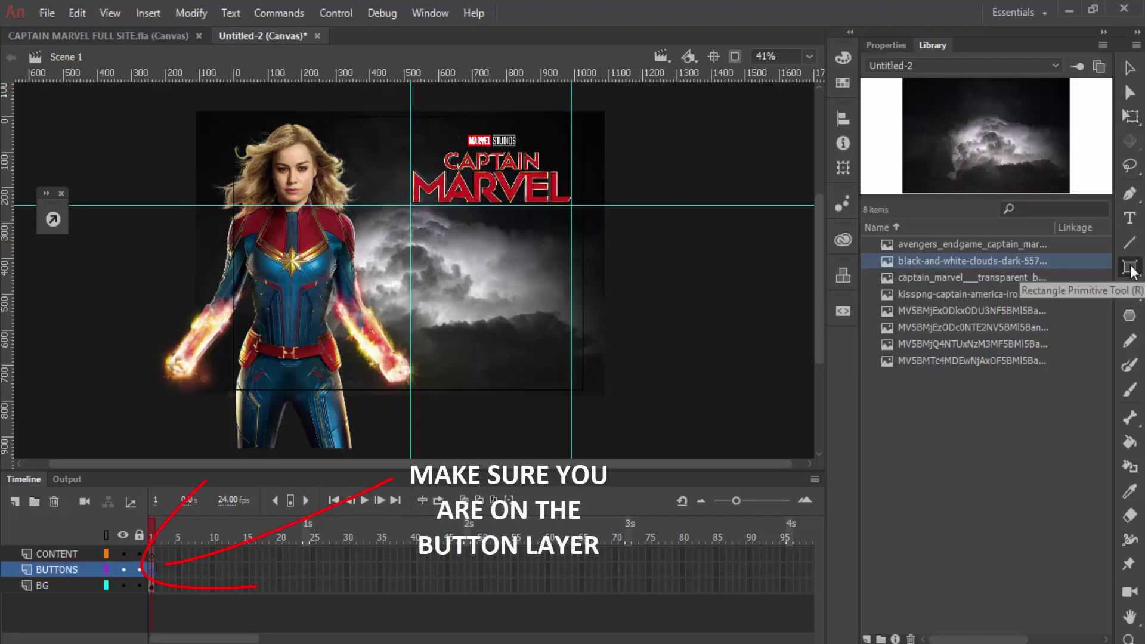
pyautogui.click(1130, 268)
pyautogui.click(1092, 268)
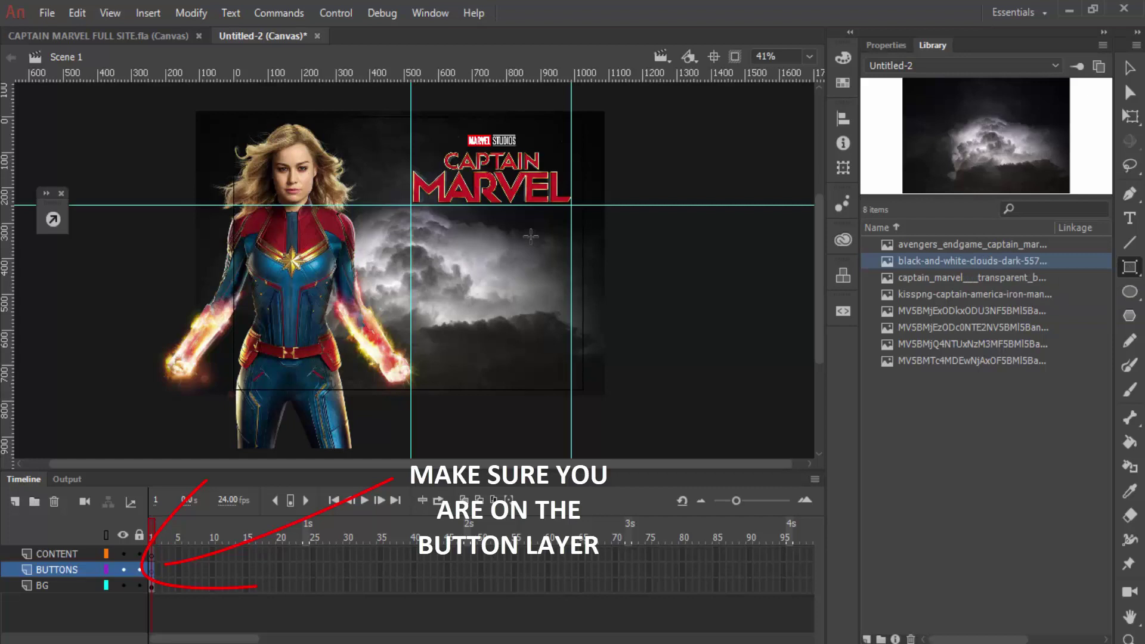
pyautogui.scroll(5, 318, 178)
pyautogui.moveTo(305, 149); pyautogui.dragTo(522, 234)
pyautogui.click(1130, 92)
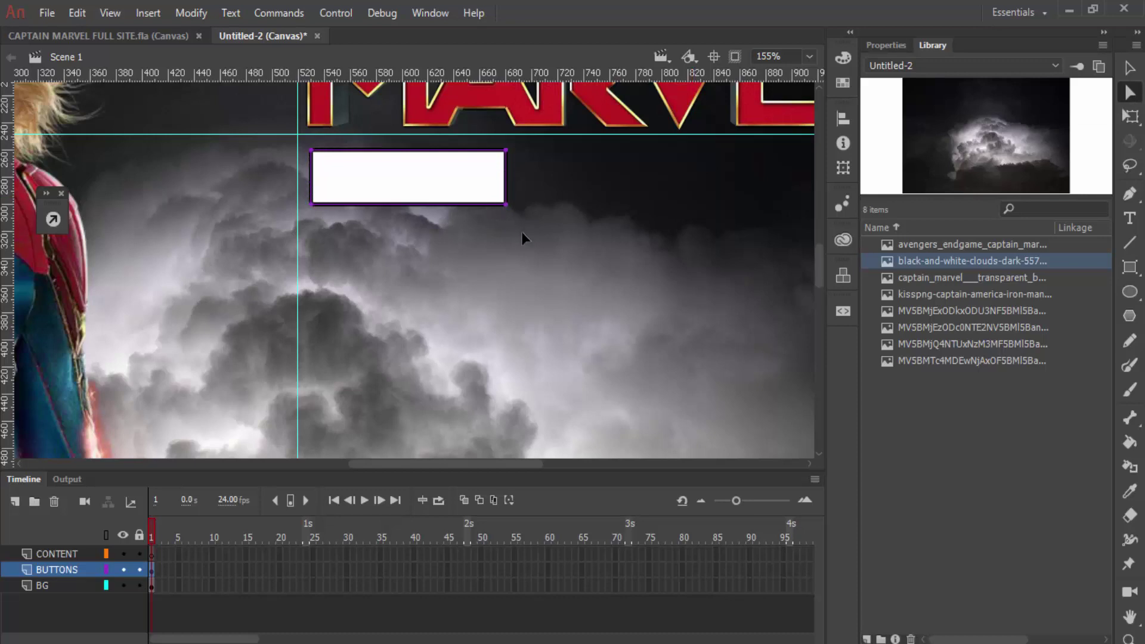
pyautogui.hotkey('ctrl', 'z')
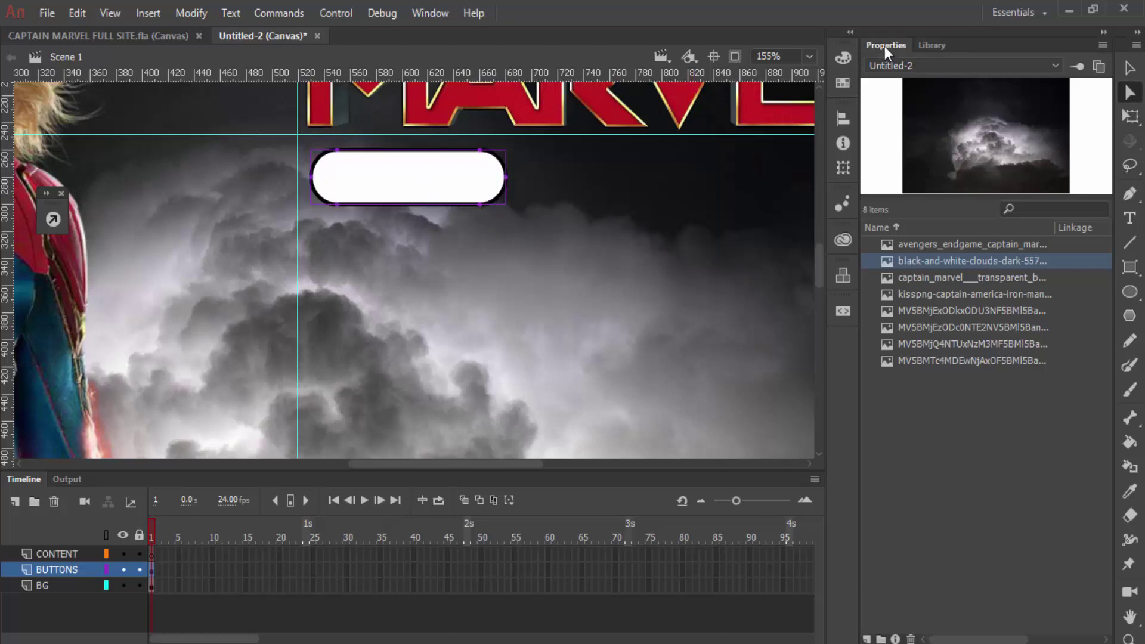
# Step: Set the button shape's stroke to 2 and move it to the guide intersection, at about X 515, Y 250
pyautogui.click(885, 46)
pyautogui.click(1059, 277)
pyautogui.write('2')
pyautogui.press('Return')
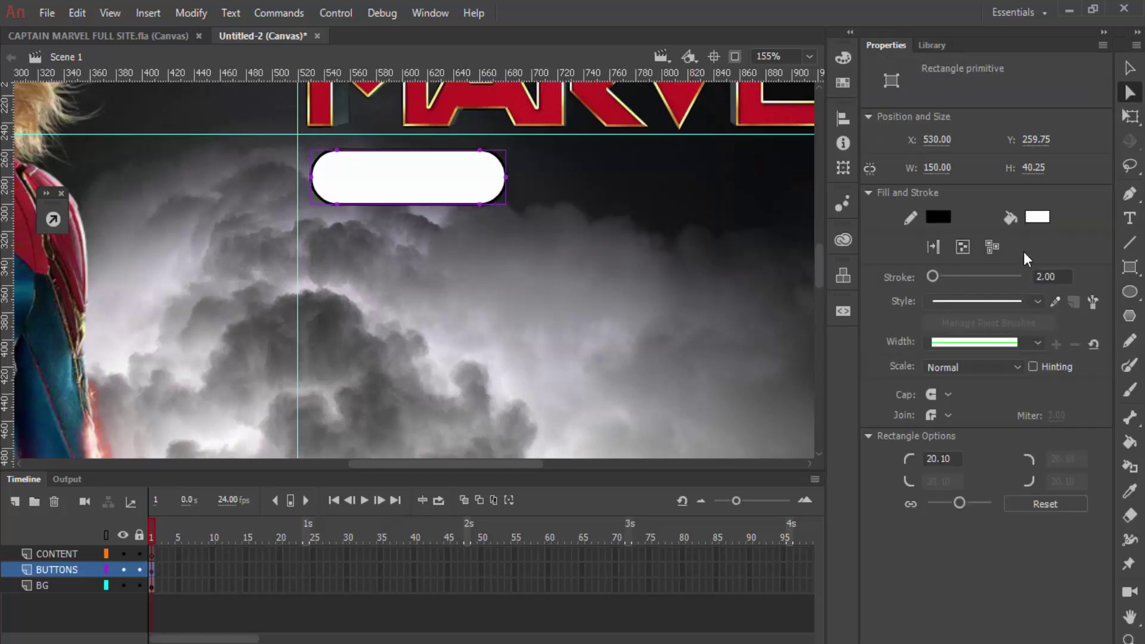
pyautogui.moveTo(394, 181); pyautogui.dragTo(376, 170)
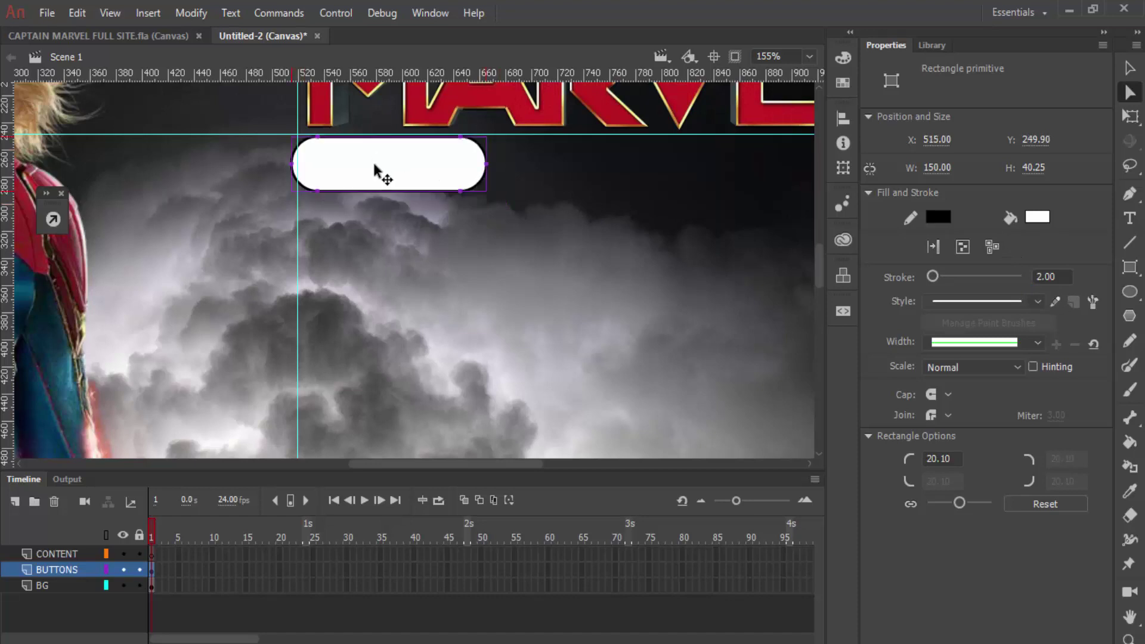
# Step: Nudge the white button shape right until its edge meets the vertical guide, at about X 520
pyautogui.press('Right')
pyautogui.press('Right')
pyautogui.press('Right')
pyautogui.press('Right')
pyautogui.press('Right')
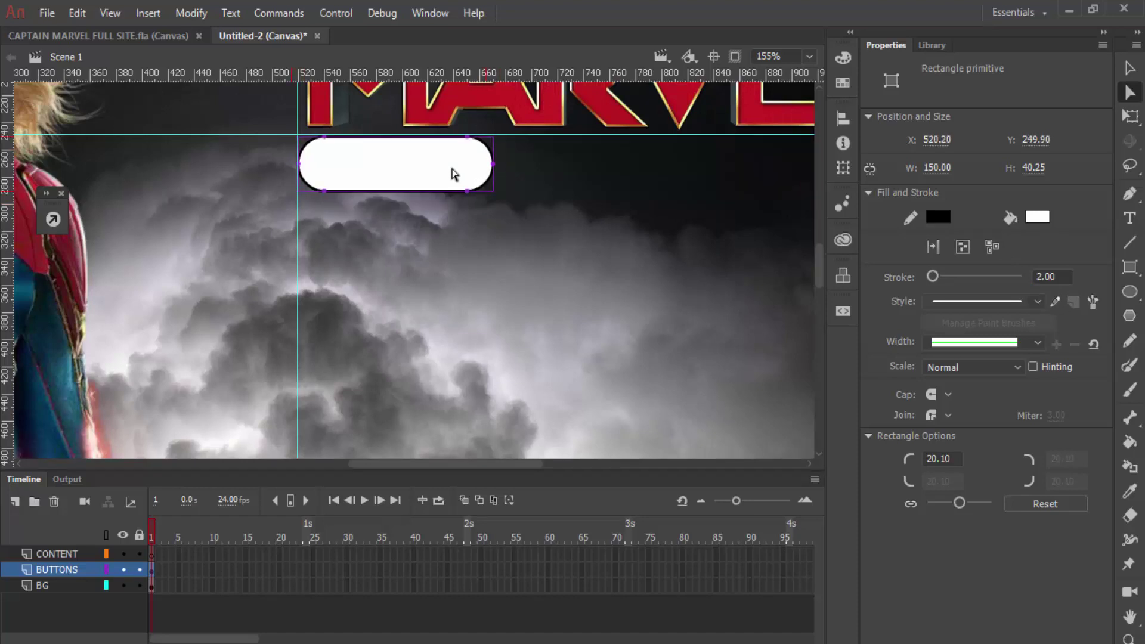
# Step: Add a static text box reading "HOME" over the button shape's upper edge and colour the text black
pyautogui.click(1130, 218)
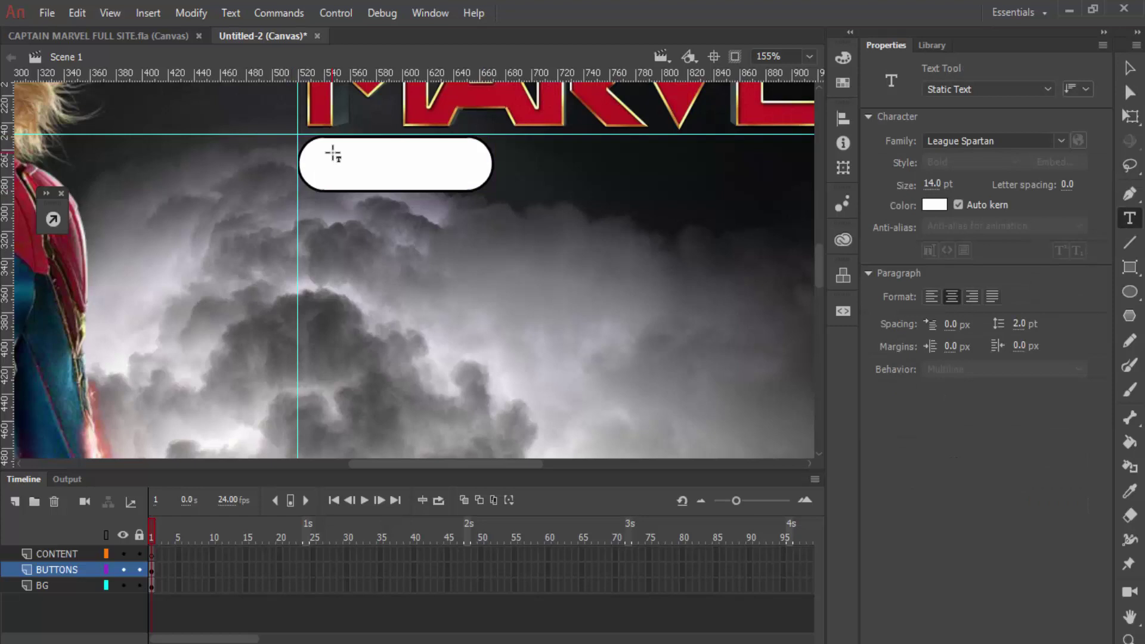
pyautogui.moveTo(325, 134); pyautogui.dragTo(451, 153)
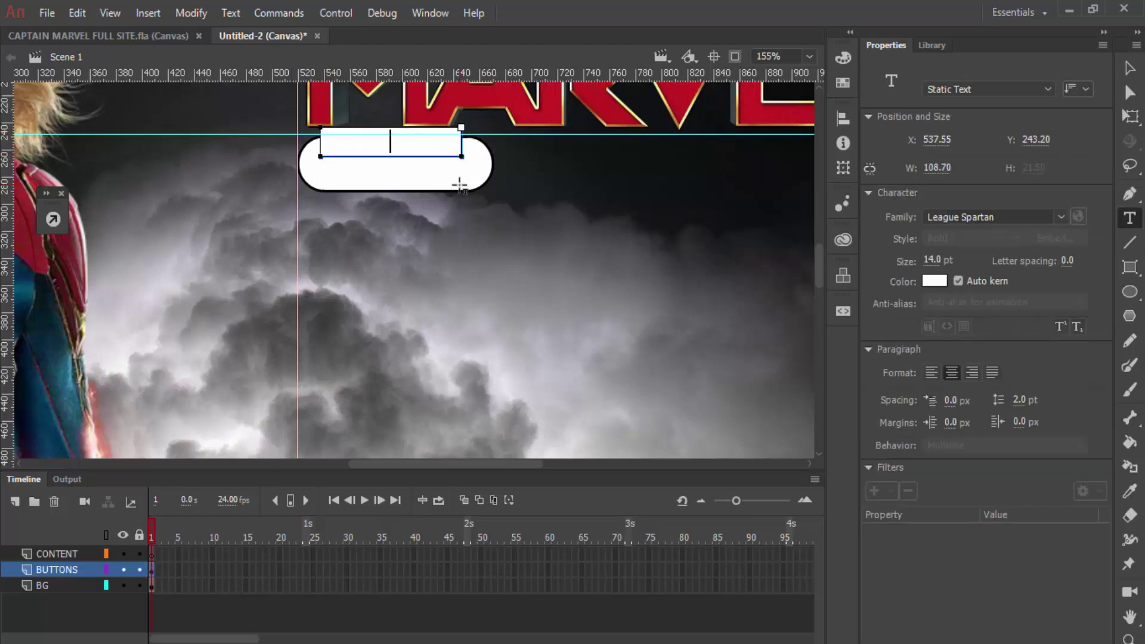
pyautogui.write('HOME')
pyautogui.hotkey('ctrl', 'a')
pyautogui.click(939, 280)
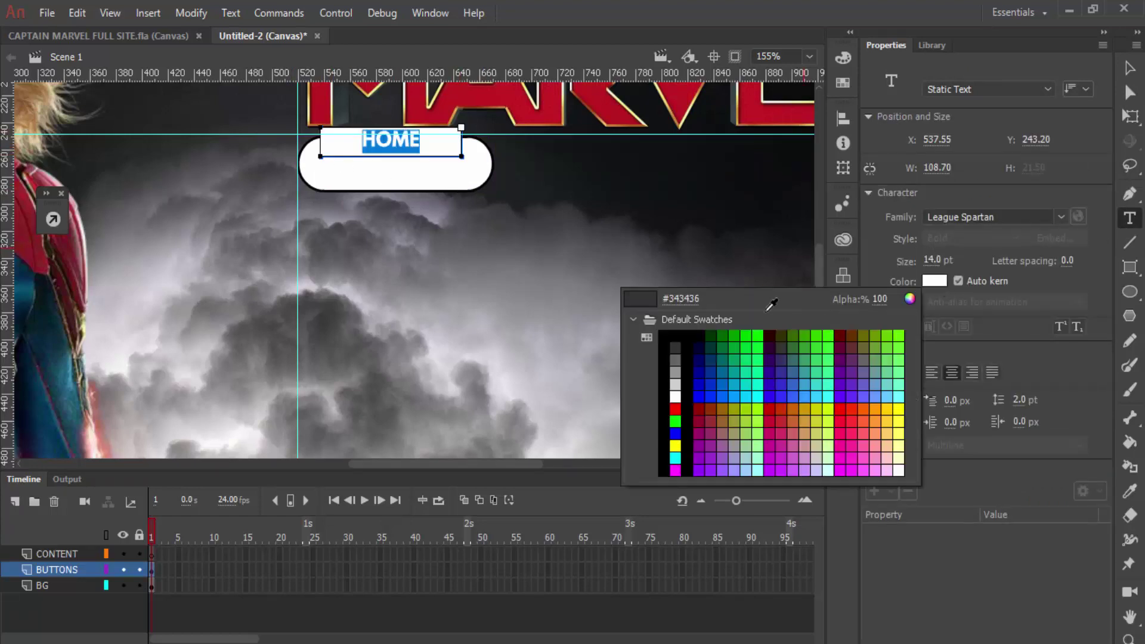
pyautogui.click(671, 332)
pyautogui.press('Escape')
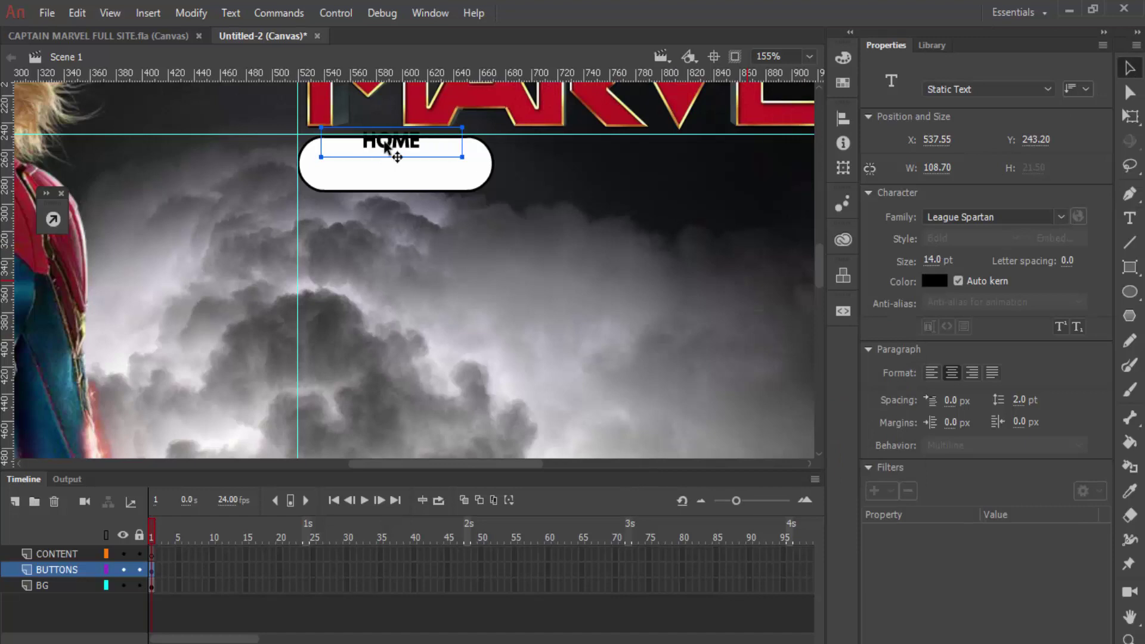
# Step: Move the HOME text onto the button and widen its text box to about 149 px, matching the button's width
pyautogui.moveTo(385, 148); pyautogui.dragTo(296, 179)
pyautogui.moveTo(458, 181); pyautogui.dragTo(491, 182)
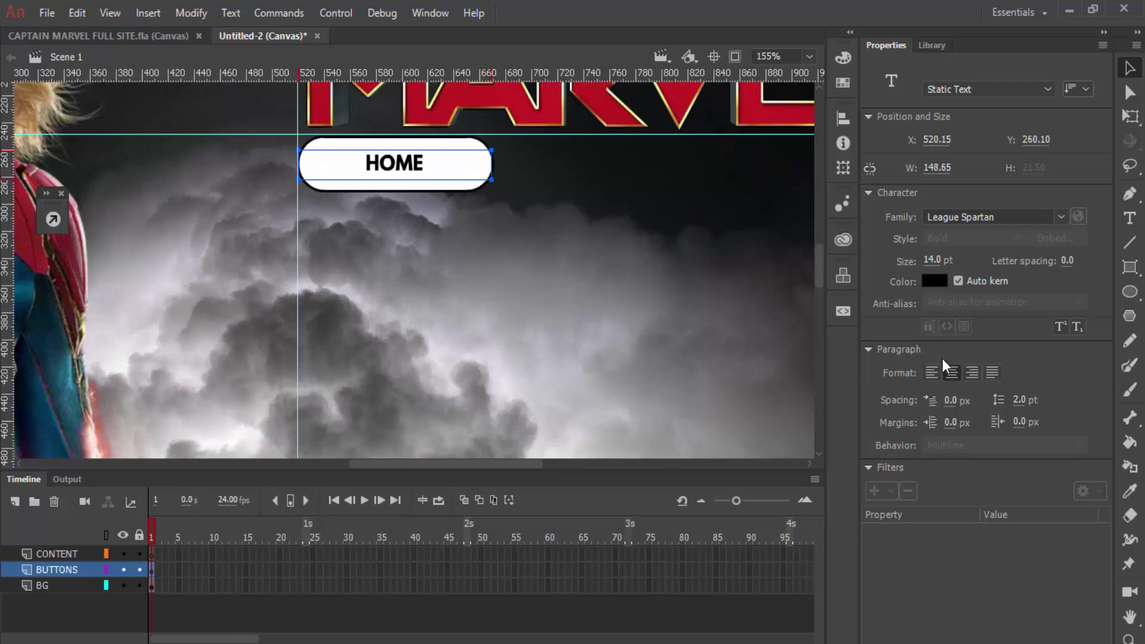
pyautogui.doubleClick(405, 164)
pyautogui.hotkey('ctrl', 'a')
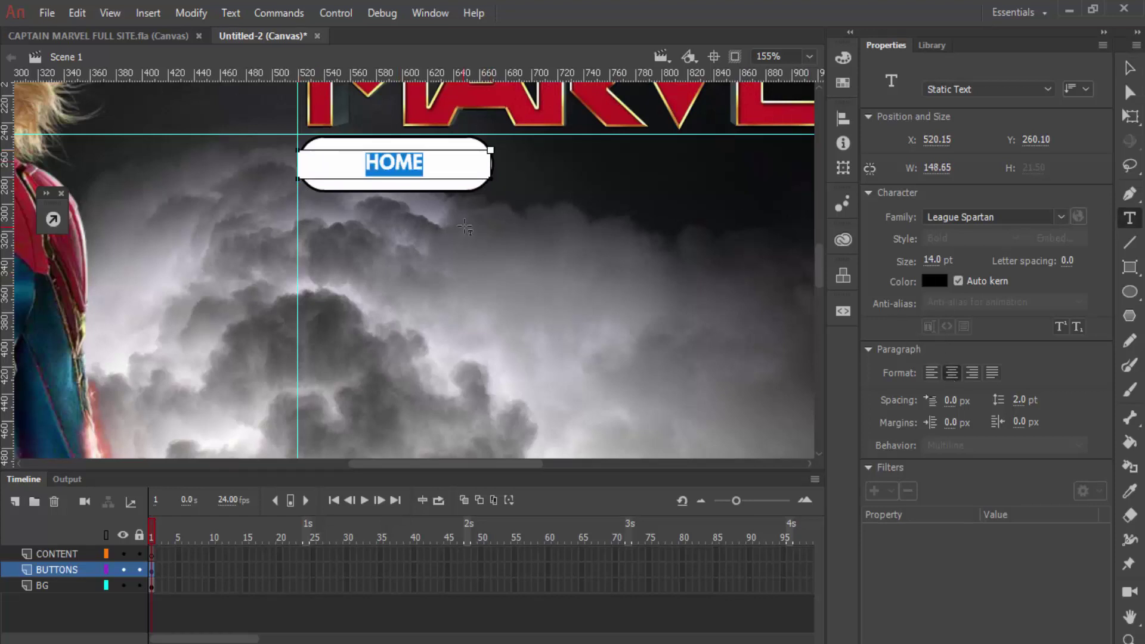
pyautogui.click(468, 224)
pyautogui.press('v')
# Step: Try to align the HOME text and the button shape on their vertical centres
pyautogui.click(450, 162)
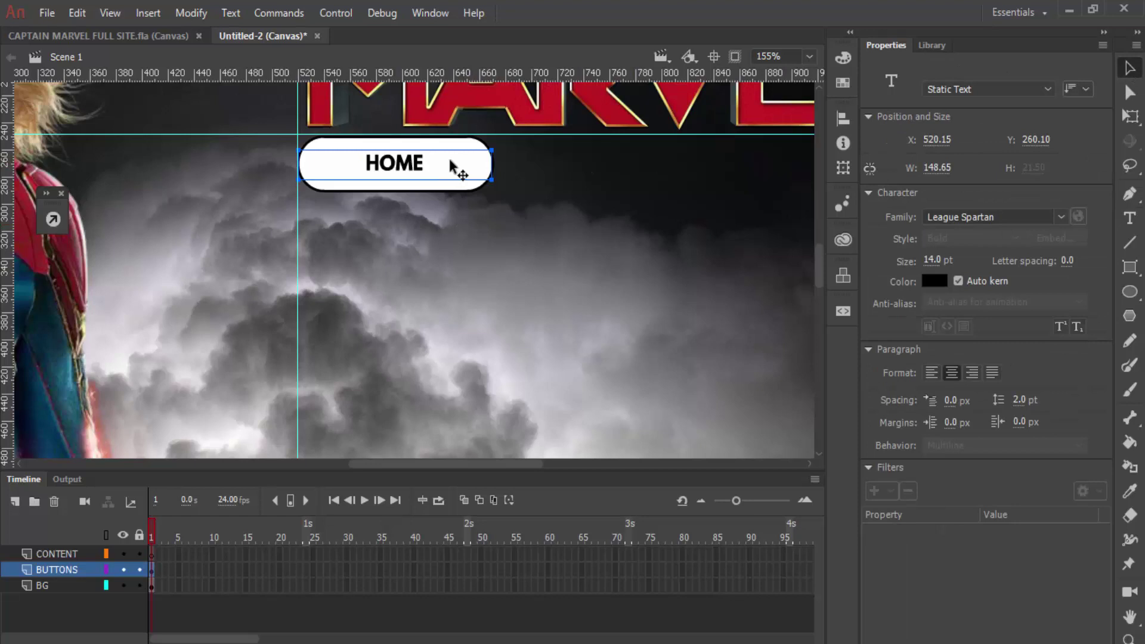
pyautogui.keyDown('shift'); pyautogui.click(450, 145); pyautogui.keyUp('shift')
pyautogui.click(843, 119)
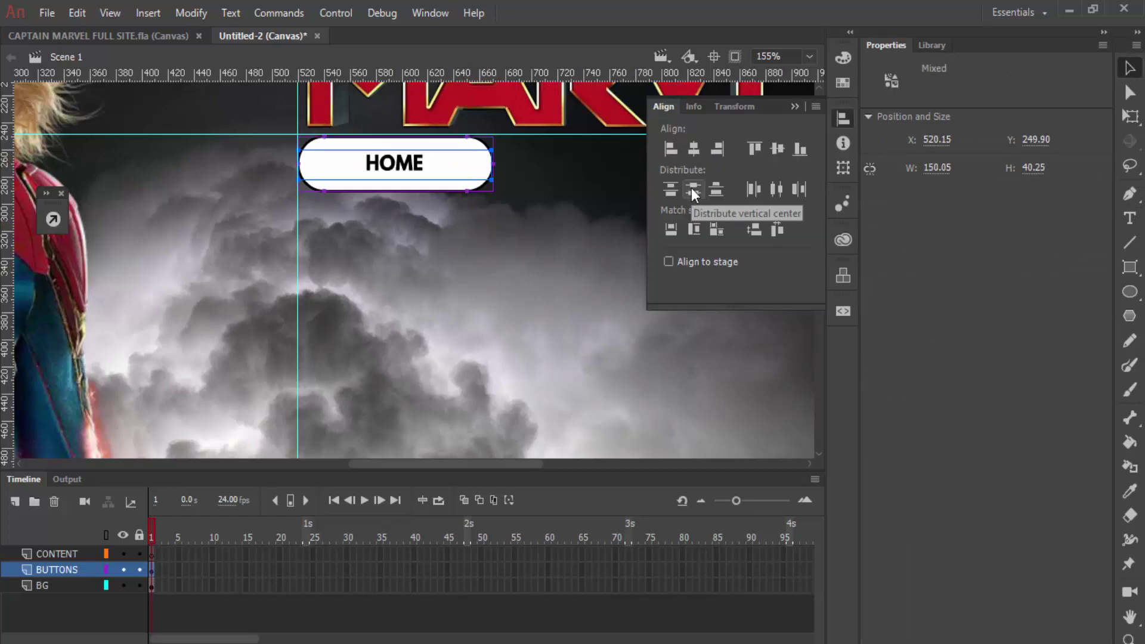
pyautogui.click(778, 151)
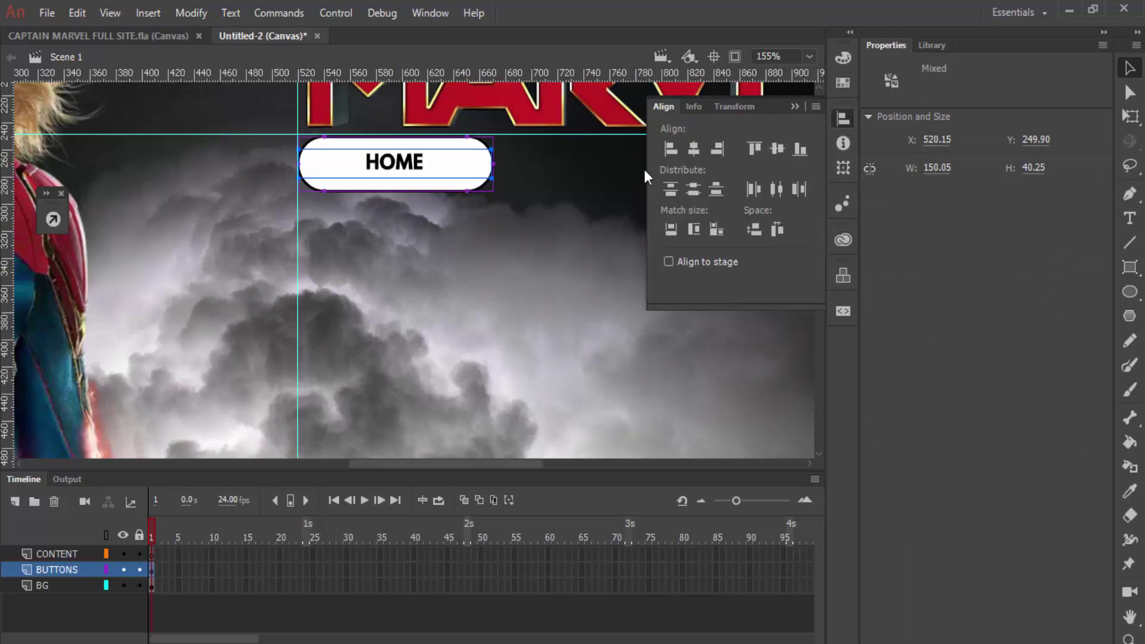
pyautogui.click(573, 191)
pyautogui.hotkey('ctrl', 'z')
pyautogui.click(560, 170)
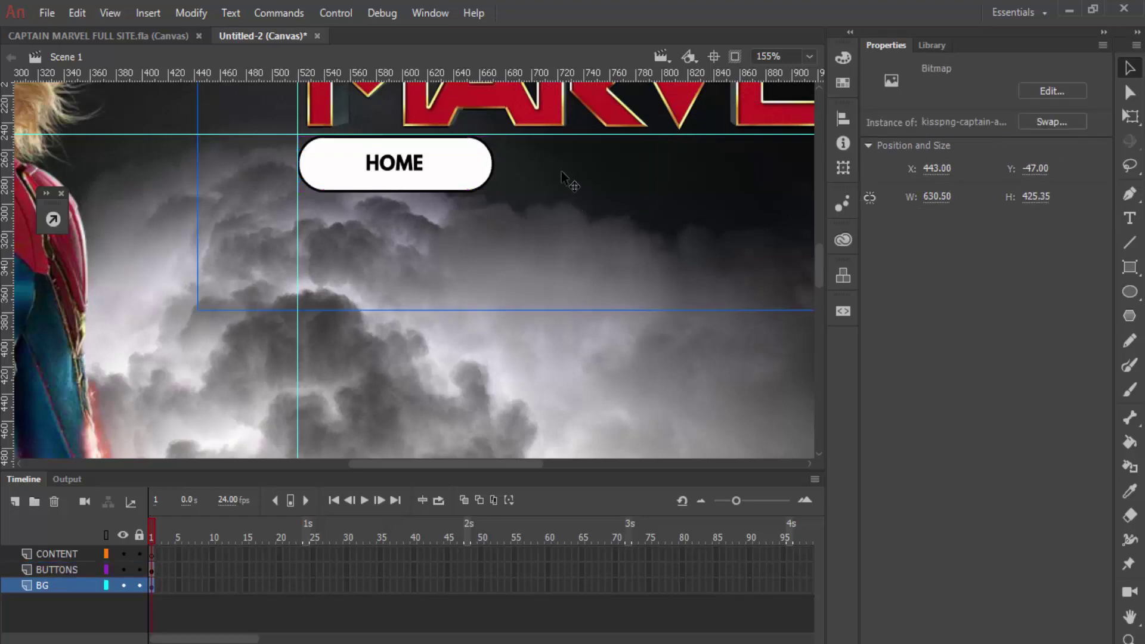
# Step: Shift the HOME text slightly down inside the button, to Y 260.75
pyautogui.click(409, 164)
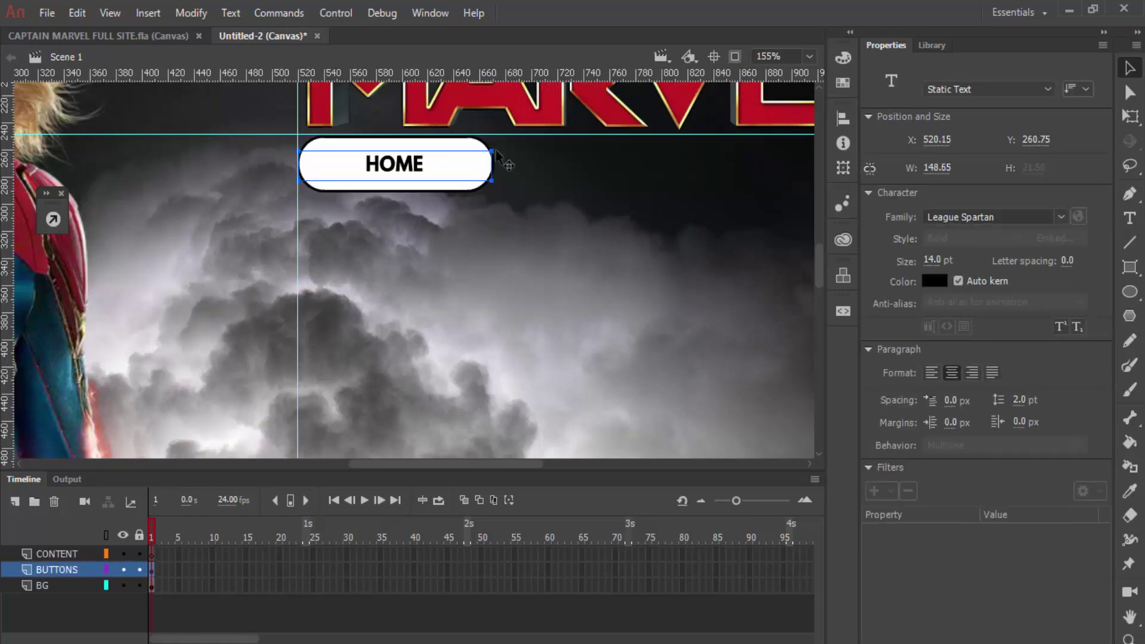
pyautogui.click(583, 192)
pyautogui.scroll(-3, 560, 220)
pyautogui.scroll(-1, 566, 223)
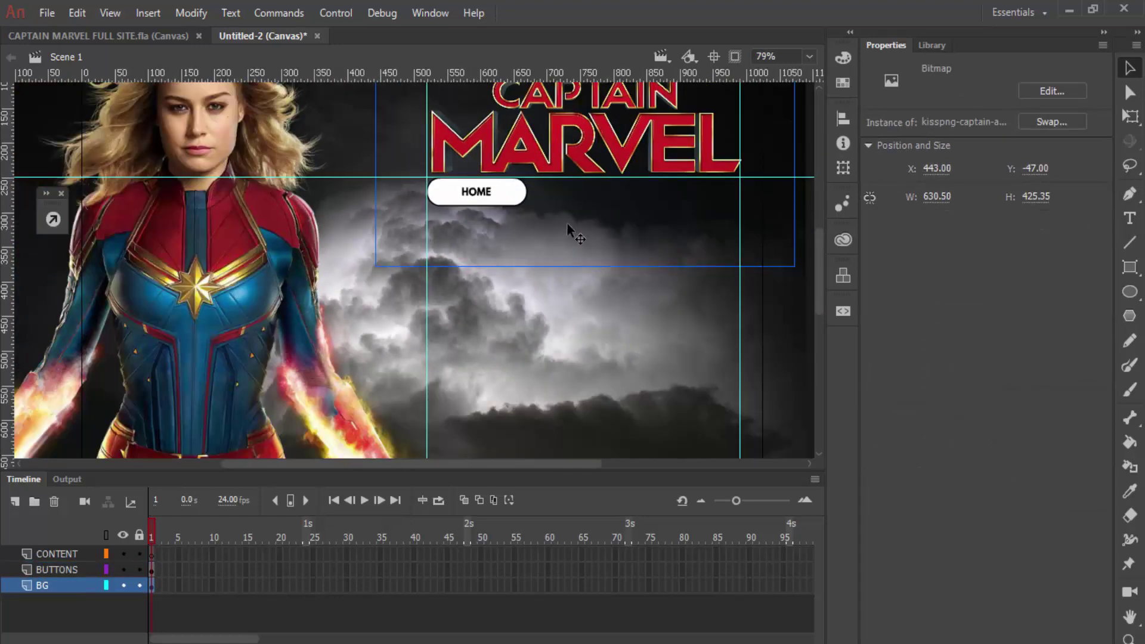
pyautogui.scroll(1, 567, 223)
# Step: Try to move the HOME text and its button shape together to the right
pyautogui.click(456, 186)
pyautogui.keyDown('shift'); pyautogui.click(484, 173); pyautogui.keyUp('shift')
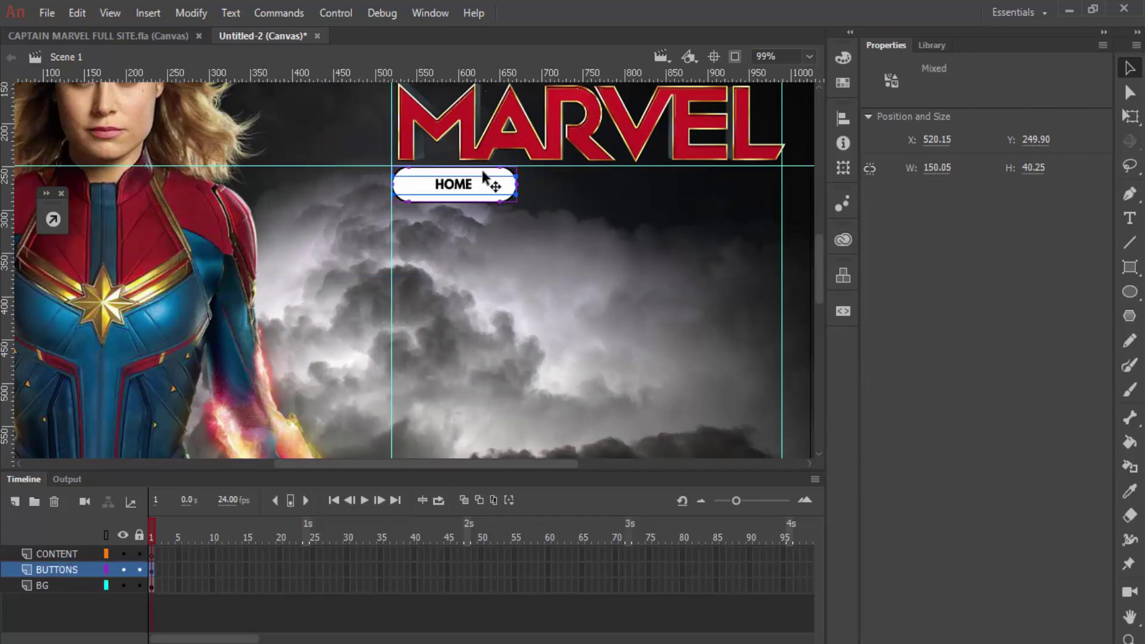
pyautogui.moveTo(500, 186); pyautogui.dragTo(606, 174)
pyautogui.hotkey('ctrl', 'z')
pyautogui.hotkey('ctrl', 'z')
# Step: Narrow the button shape evenly around the HOME text to about 108 px wide with Free Transform
pyautogui.click(501, 184)
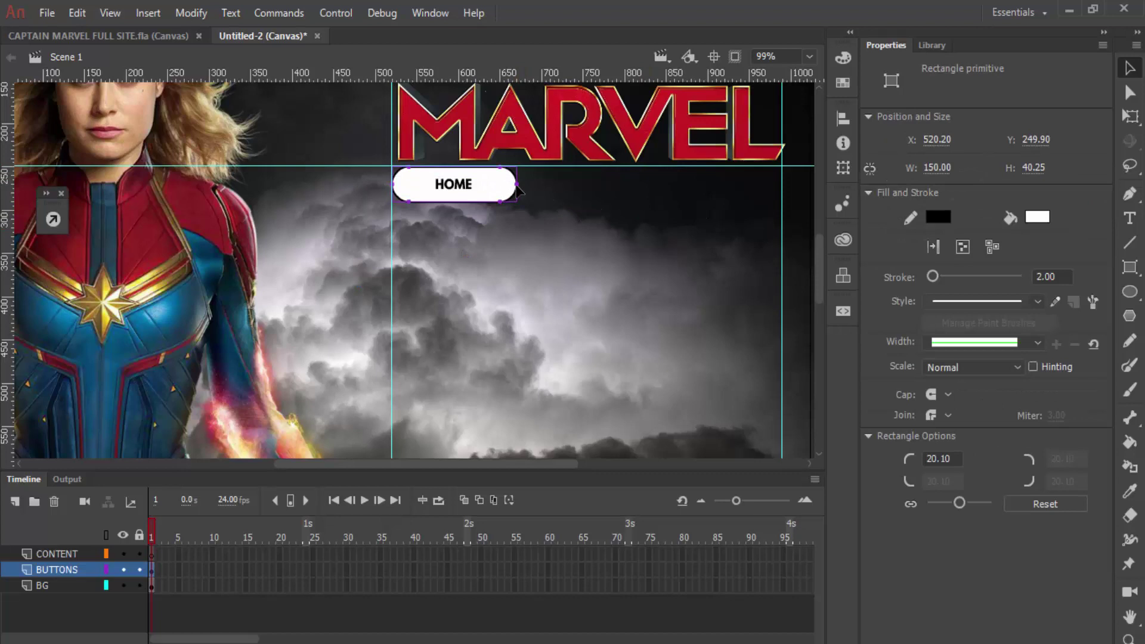
pyautogui.press('q')
pyautogui.moveTo(519, 183); pyautogui.dragTo(504, 182)
pyautogui.click(482, 206)
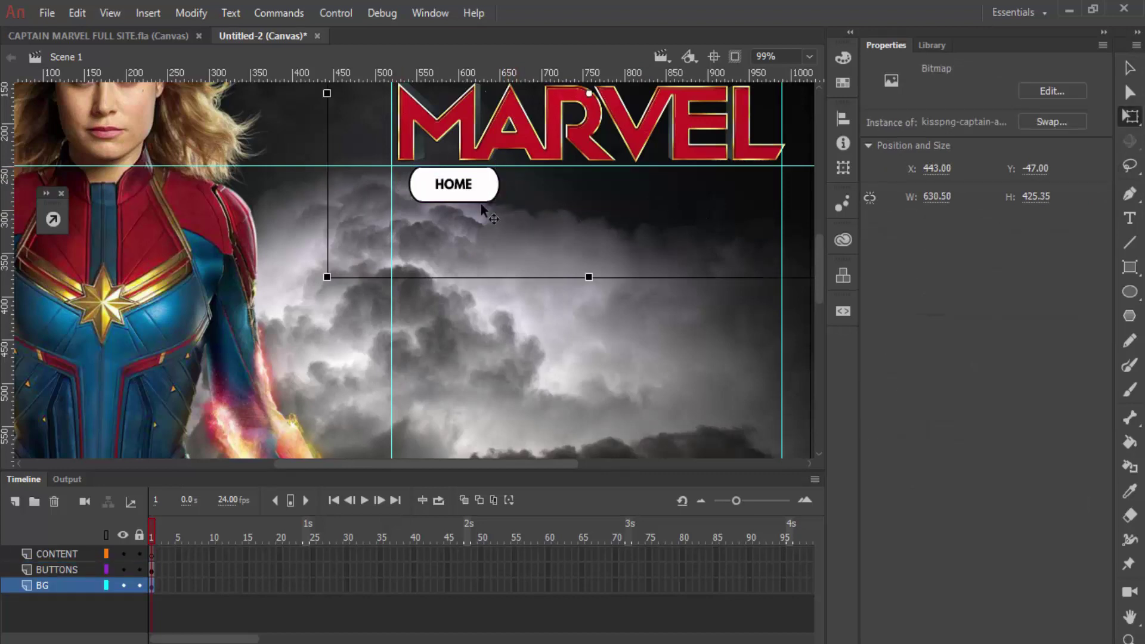
# Step: Try nudging only the button shape left, to about X 531
pyautogui.click(488, 182)
pyautogui.press('Left')
pyautogui.press('Left')
pyautogui.press('Left')
pyautogui.press('Left')
pyautogui.press('Left')
pyautogui.press('Left')
pyautogui.press('Left')
pyautogui.press('Left')
pyautogui.press('Left')
pyautogui.press('Left')
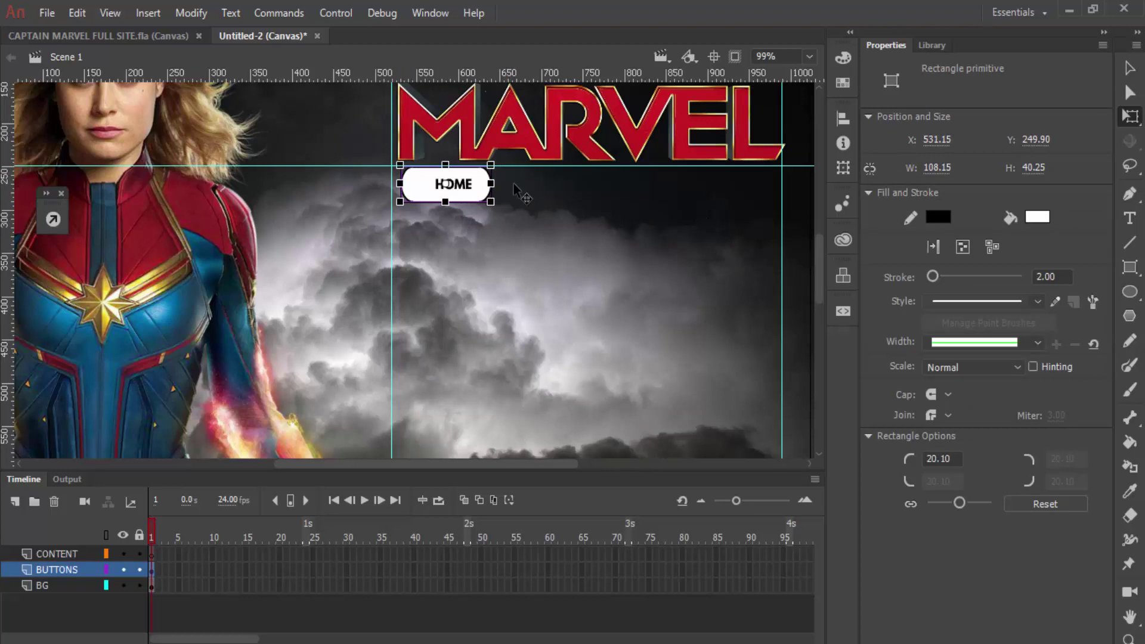
# Step: Nudge the HOME text and button shape together left until the shape meets the vertical guide, with the selection at X 500.15
pyautogui.click(474, 188)
pyautogui.keyDown('shift'); pyautogui.click(477, 175); pyautogui.keyUp('shift')
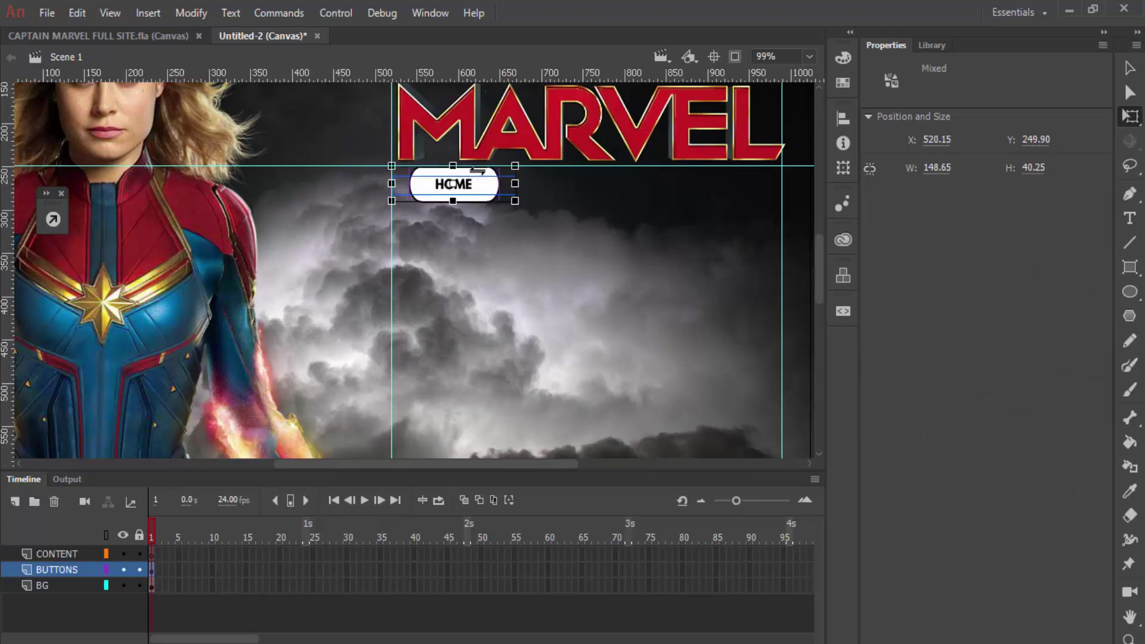
pyautogui.press('Left')
pyautogui.press('Left')
pyautogui.press('Left')
pyautogui.press('Left')
pyautogui.press('Left')
pyautogui.press('Left')
pyautogui.press('Left')
pyautogui.press('Left')
pyautogui.press('Left')
pyautogui.press('Left')
pyautogui.press('Left')
pyautogui.press('Left')
pyautogui.press('Left')
pyautogui.press('Left')
pyautogui.press('Left')
pyautogui.press('Left')
pyautogui.press('Left')
pyautogui.press('Left')
pyautogui.press('Left')
pyautogui.press('Left')
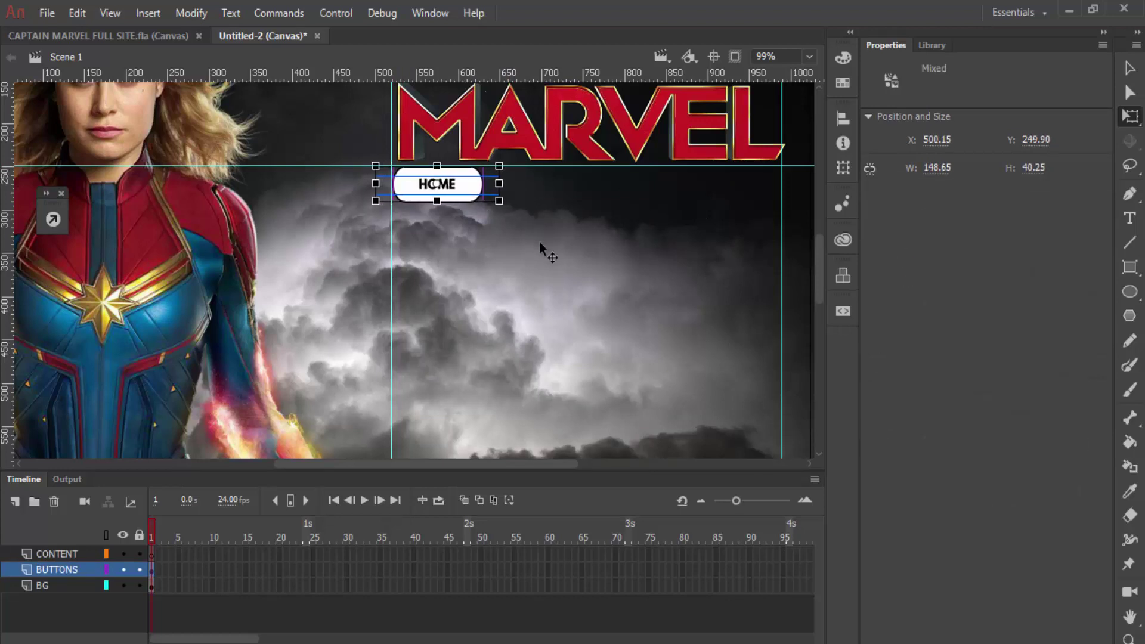
pyautogui.click(539, 246)
# Step: Duplicate the HOME text with its button shape and place the copy beside the original, at X 615.70, Y 249.90
pyautogui.click(441, 186)
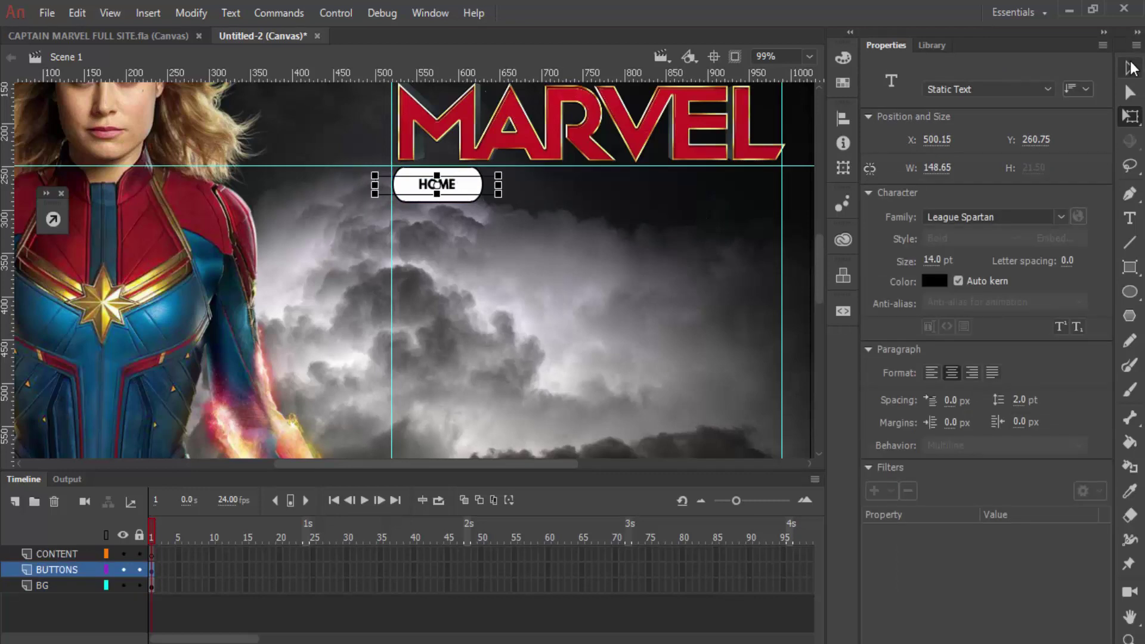
pyautogui.click(1132, 68)
pyautogui.keyDown('shift'); pyautogui.click(460, 179); pyautogui.keyUp('shift')
pyautogui.hotkey('ctrl', 'c')
pyautogui.hotkey('ctrl', 'v')
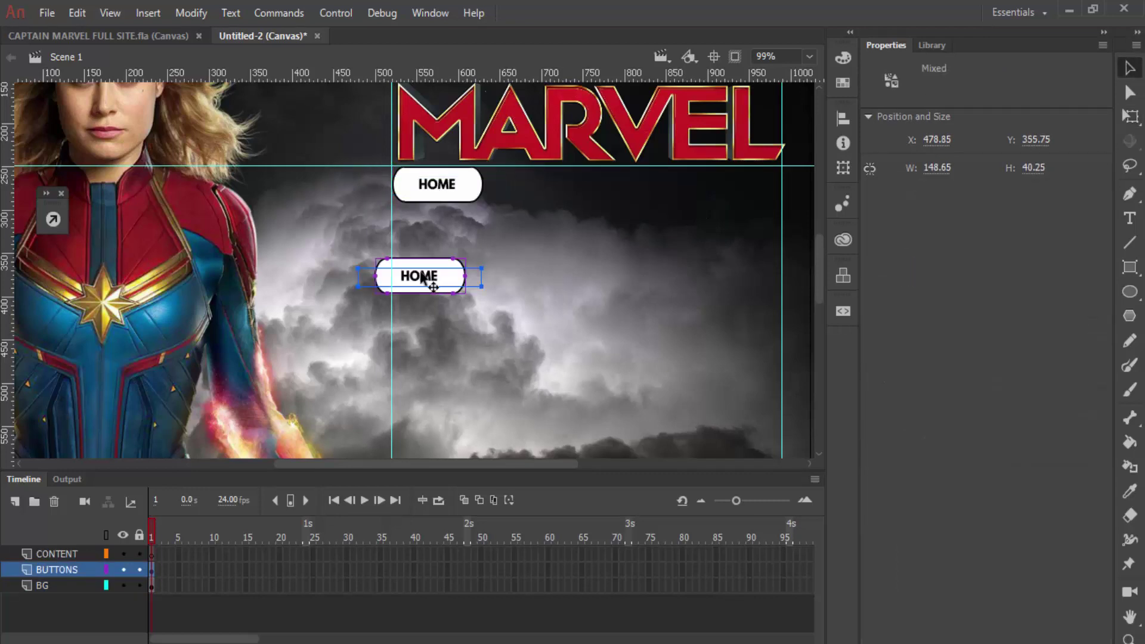
pyautogui.moveTo(421, 277); pyautogui.dragTo(544, 196)
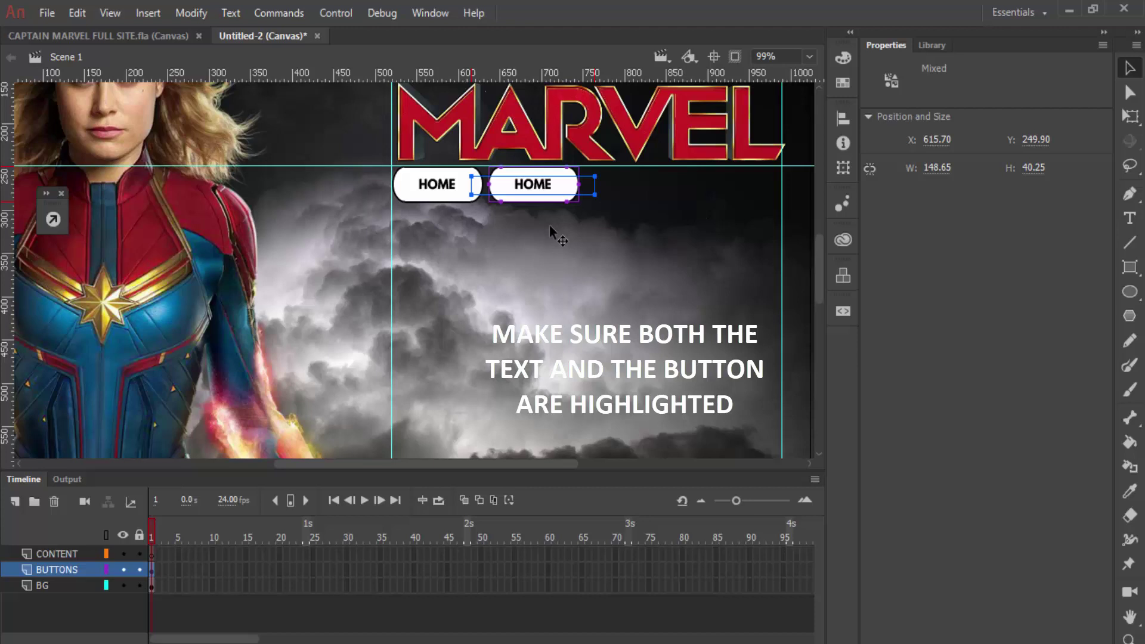
# Step: Paste two more HOME buttons into the row, placing the fourth against the far vertical guide at X 858.70
pyautogui.hotkey('ctrl', 'v')
pyautogui.moveTo(430, 275); pyautogui.dragTo(629, 185)
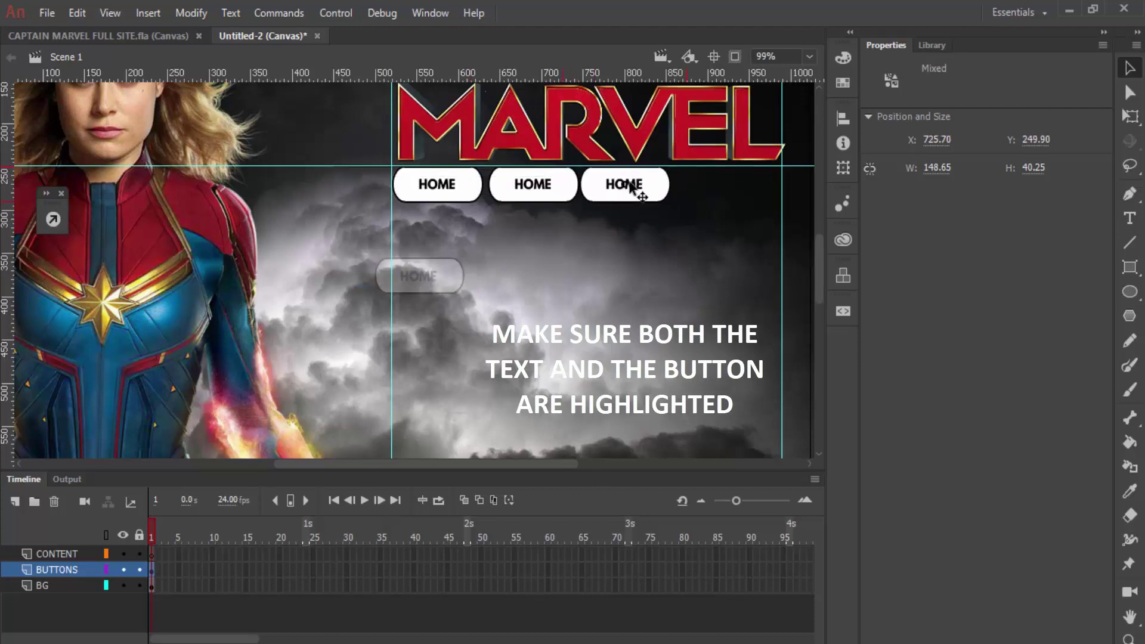
pyautogui.hotkey('ctrl', 'v')
pyautogui.moveTo(450, 275); pyautogui.dragTo(748, 186)
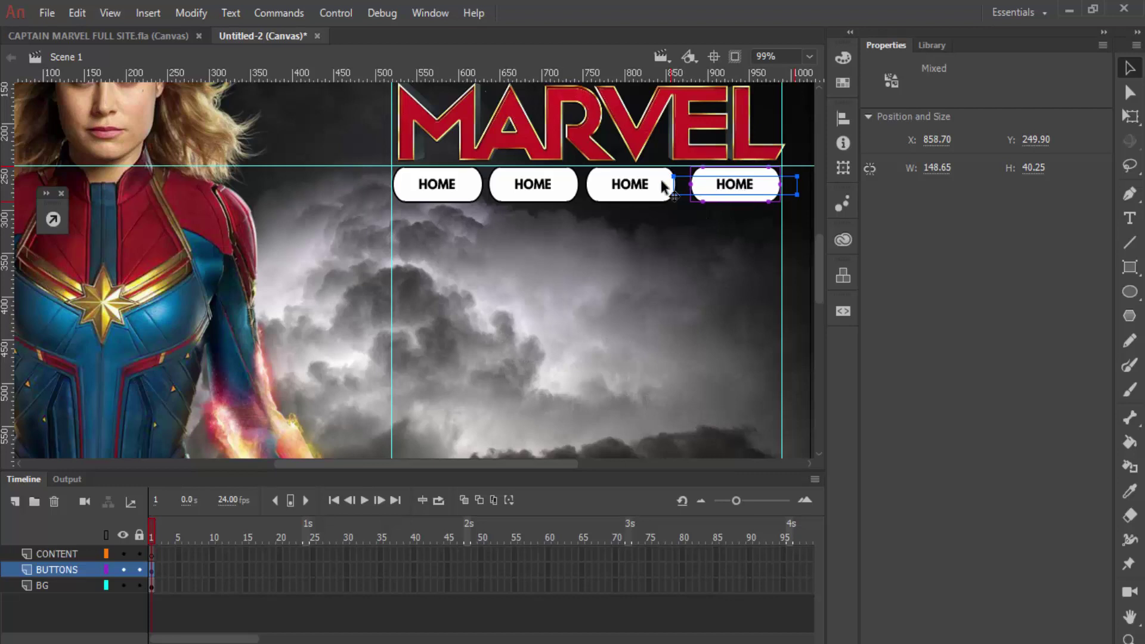
# Step: Even out the button spacing by moving the third button to X 738.70 and the second to X 618.70
pyautogui.moveTo(632, 188); pyautogui.dragTo(639, 187)
pyautogui.click(535, 190)
pyautogui.press('Right')
pyautogui.press('Right')
pyautogui.press('Right')
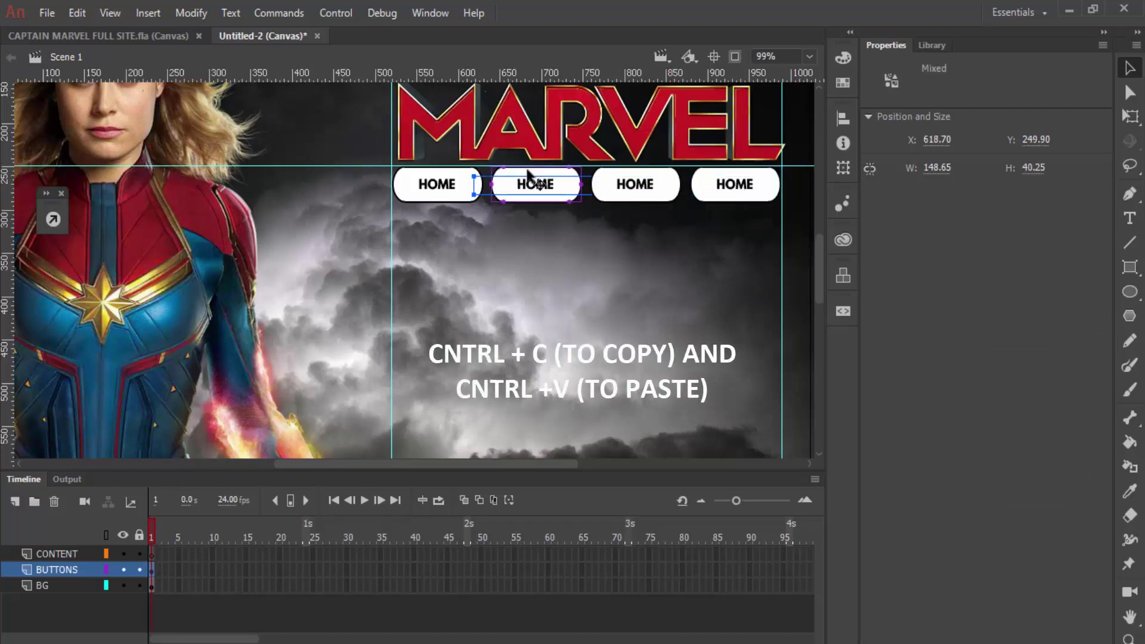
pyautogui.click(553, 217)
# Step: Change the second button's label to "ABOUT"
pyautogui.doubleClick(532, 184)
pyautogui.doubleClick(531, 183)
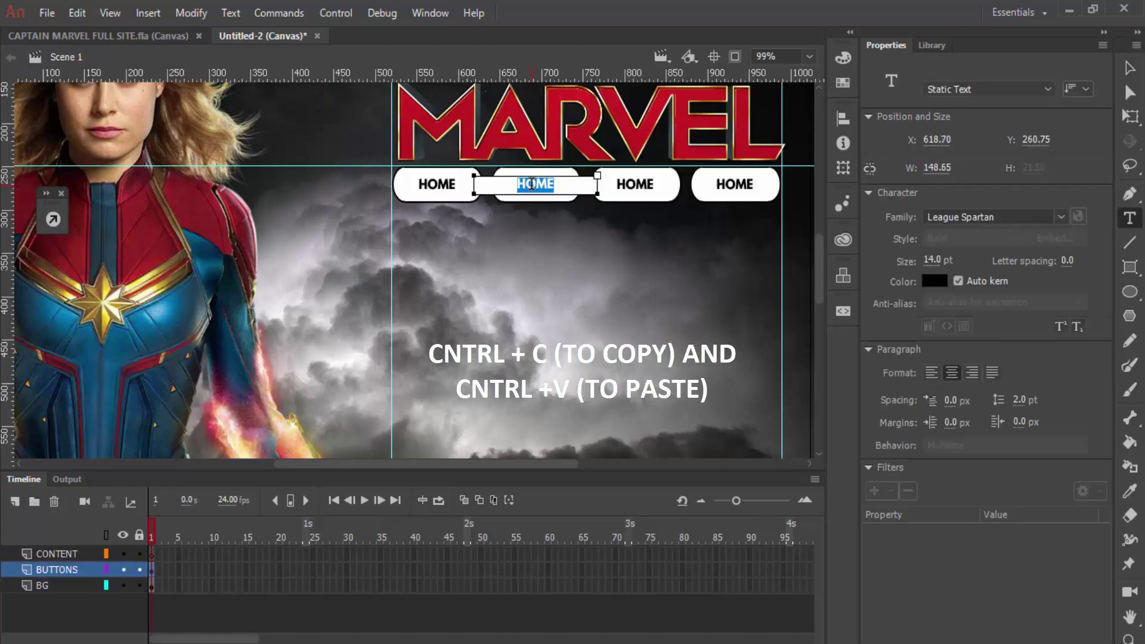
pyautogui.write('ABOUT')
pyautogui.click(1130, 69)
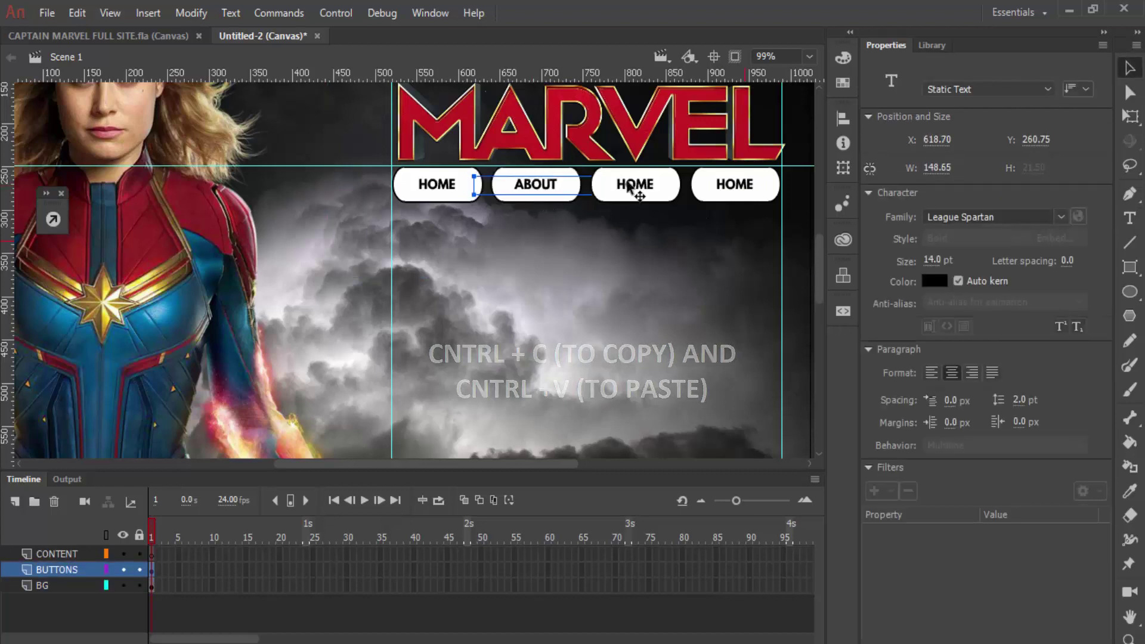
# Step: Change the third button's label to "GALLERY"
pyautogui.doubleClick(633, 185)
pyautogui.doubleClick(633, 183)
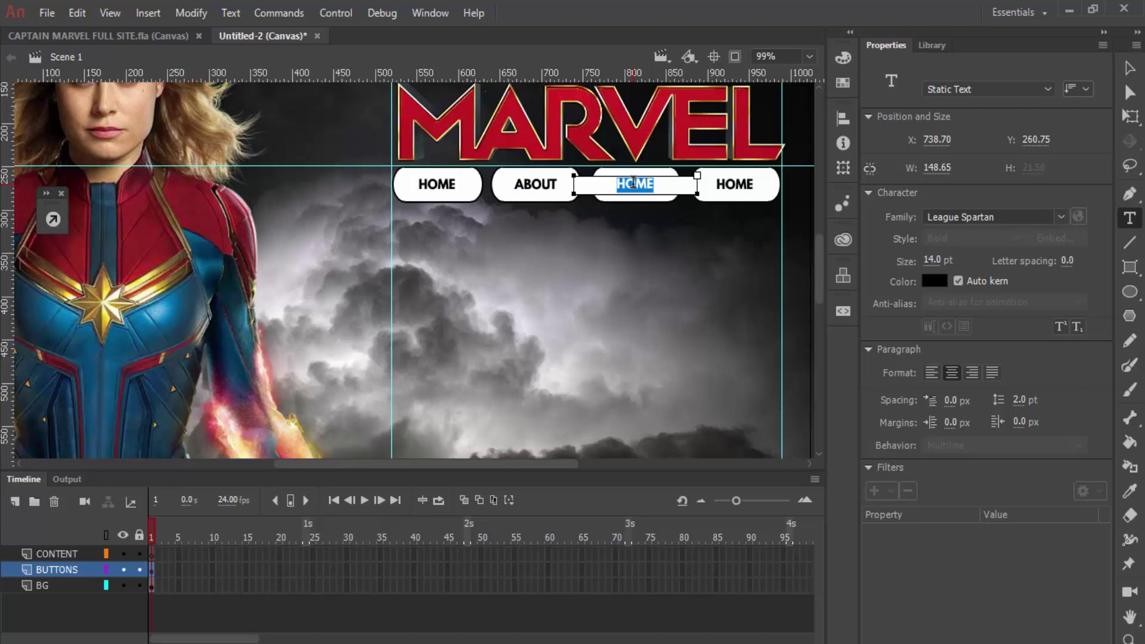
pyautogui.write('GALLERY')
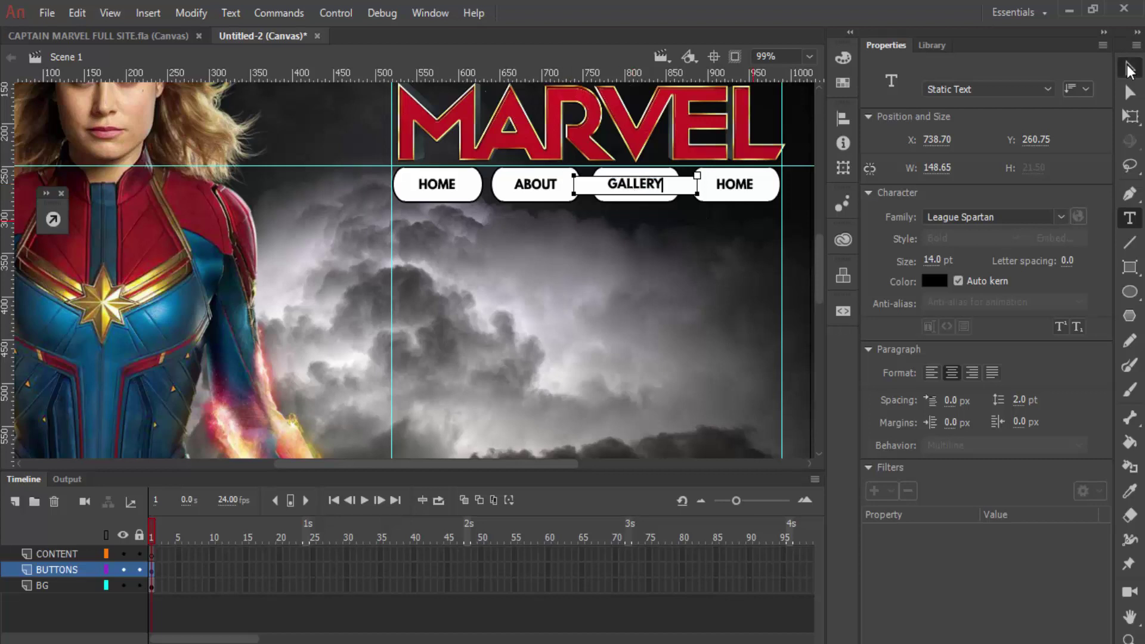
pyautogui.click(1129, 71)
# Step: Change the fourth button's label to "ACTORS"
pyautogui.doubleClick(734, 183)
pyautogui.doubleClick(735, 183)
pyautogui.write('ACTO')
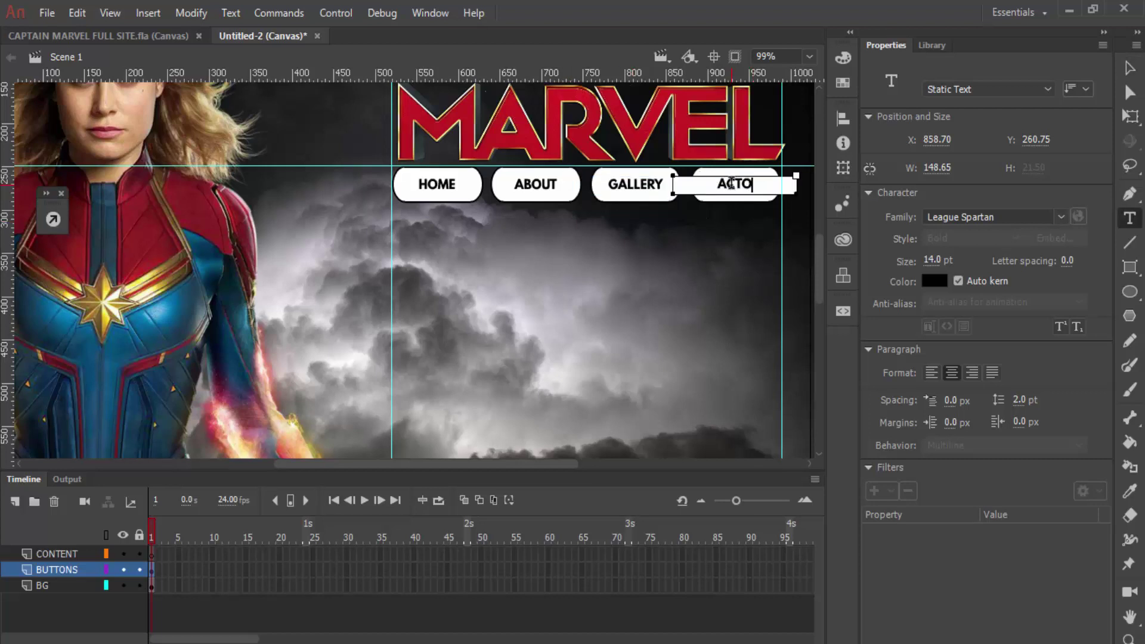
pyautogui.write('RS')
pyautogui.click(1129, 71)
# Step: Place a horizontal guide just beneath the row of buttons
pyautogui.click(42, 585)
pyautogui.click(41, 569)
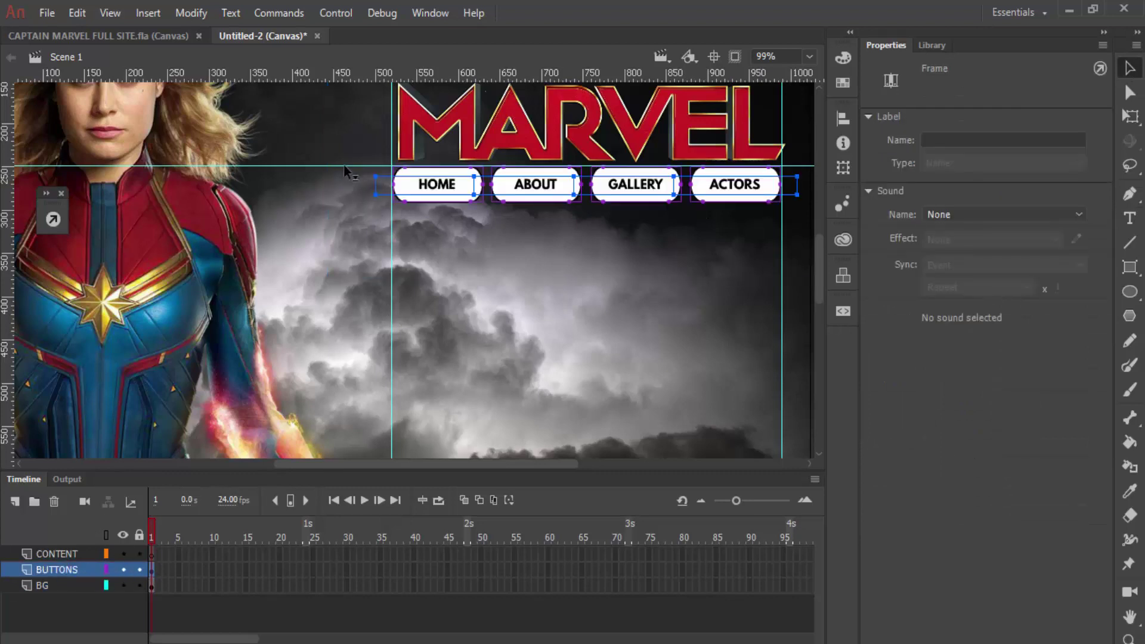
pyautogui.moveTo(366, 83); pyautogui.dragTo(367, 206)
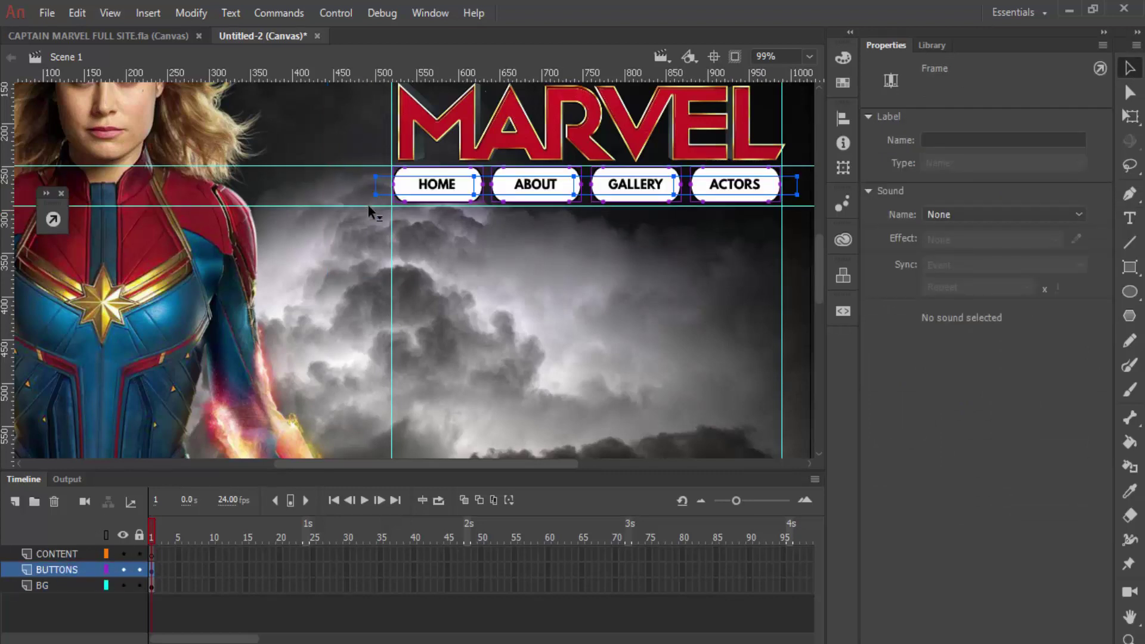
pyautogui.click(546, 243)
pyautogui.scroll(-3, 609, 284)
pyautogui.scroll(3, 610, 283)
pyautogui.scroll(-2, 304, 249)
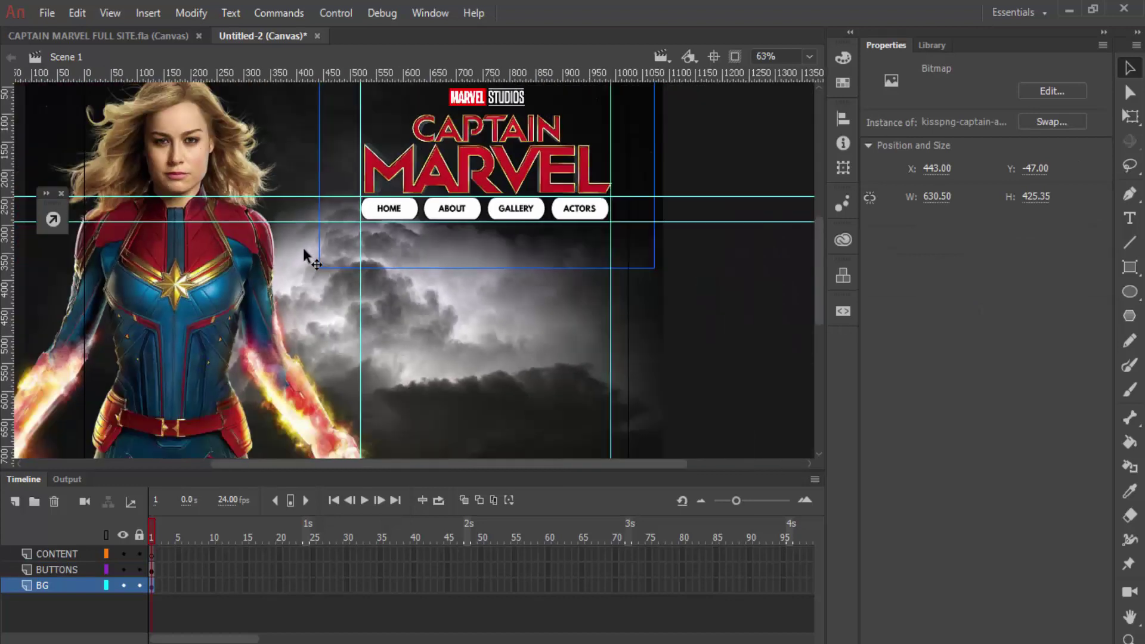
# Step: Draw a white rounded rectangle about 470 by 391 px on the CONTENT layer, below the buttons between the vertical guides
pyautogui.click(68, 554)
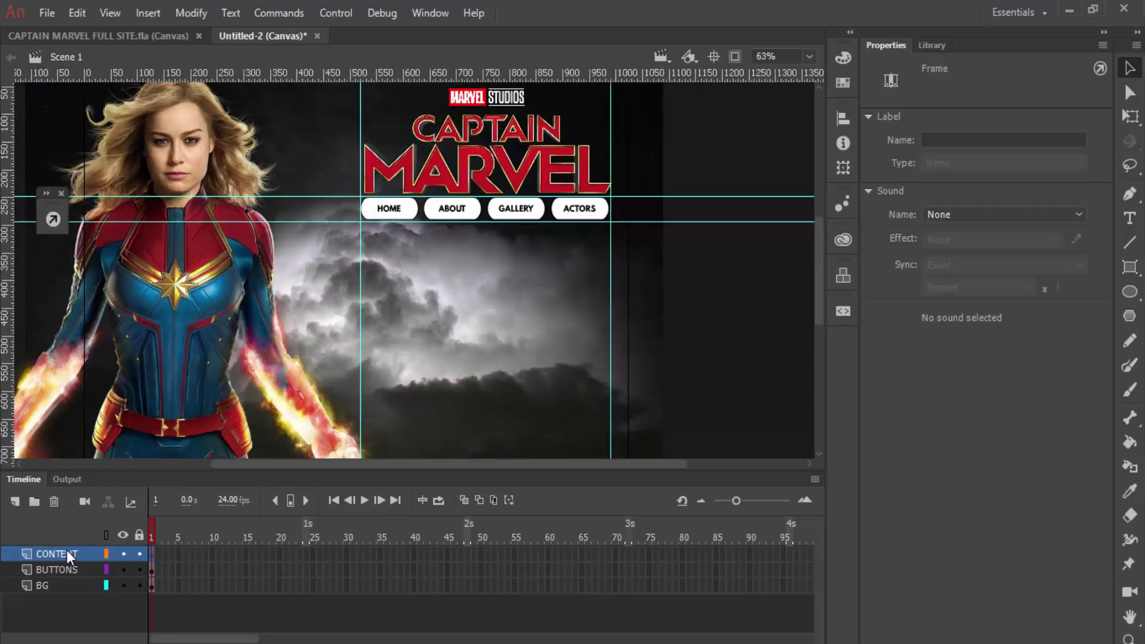
pyautogui.click(715, 301)
pyautogui.click(103, 548)
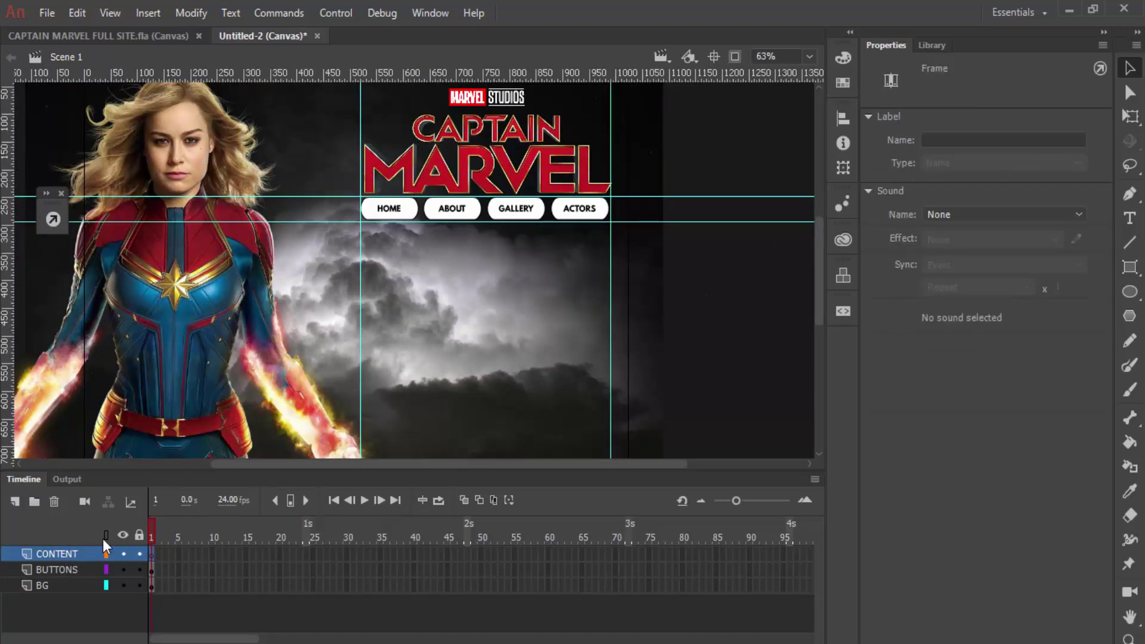
pyautogui.click(1131, 267)
pyautogui.click(1094, 283)
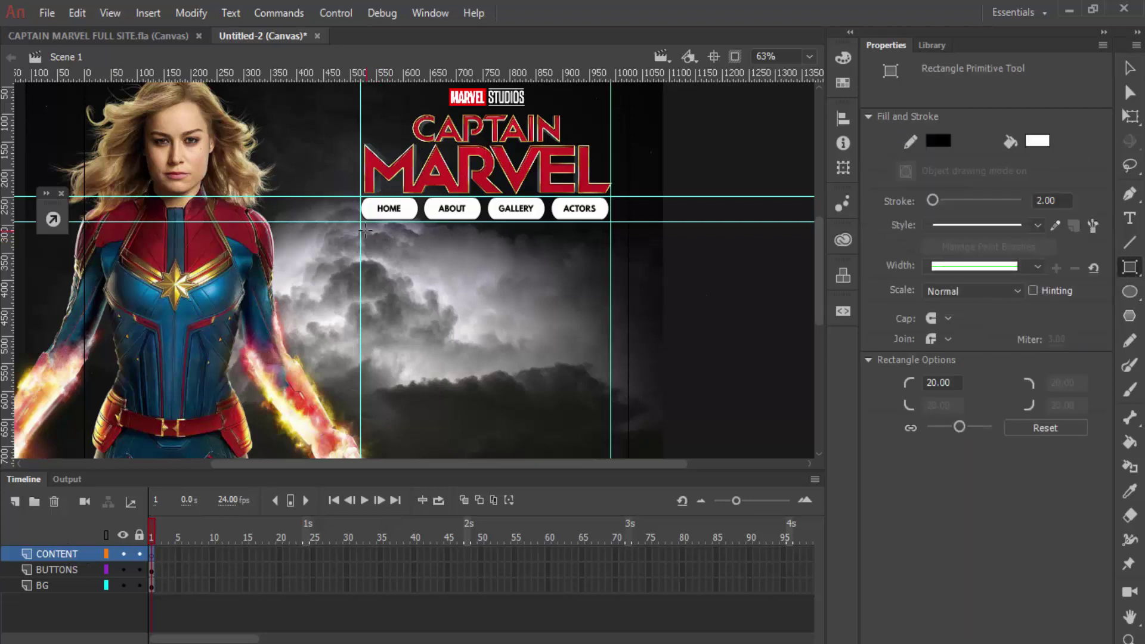
pyautogui.moveTo(360, 230); pyautogui.dragTo(610, 448)
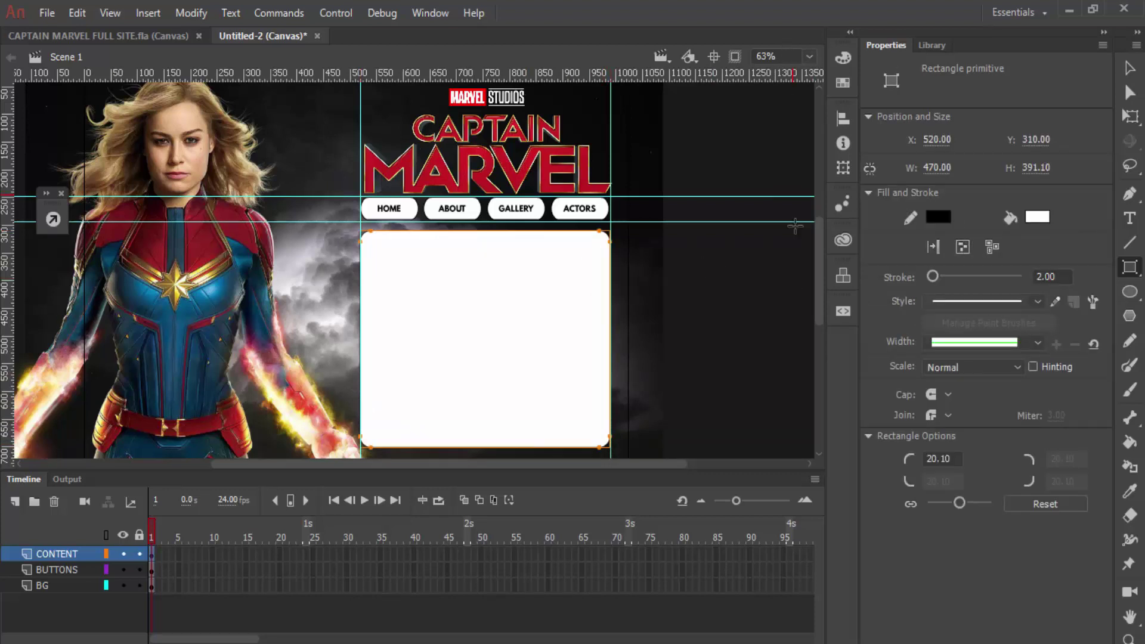
# Step: Lower the content rectangle's fill alpha so it is semi-transparent and nudge it up to Y 303.60
pyautogui.click(1037, 219)
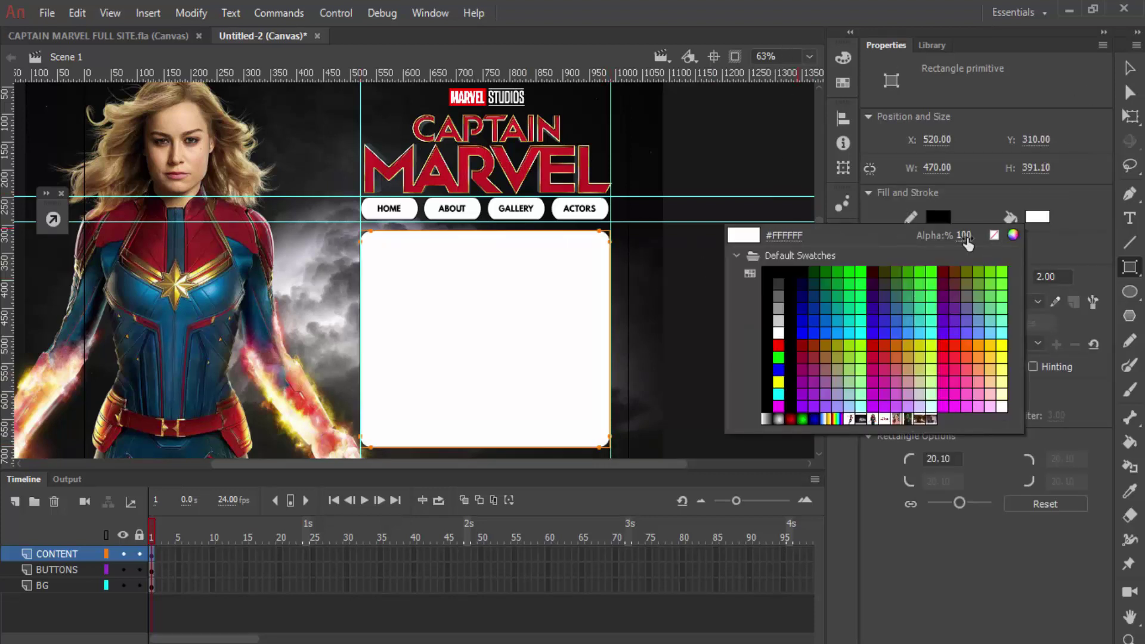
pyautogui.moveTo(966, 242); pyautogui.dragTo(921, 242)
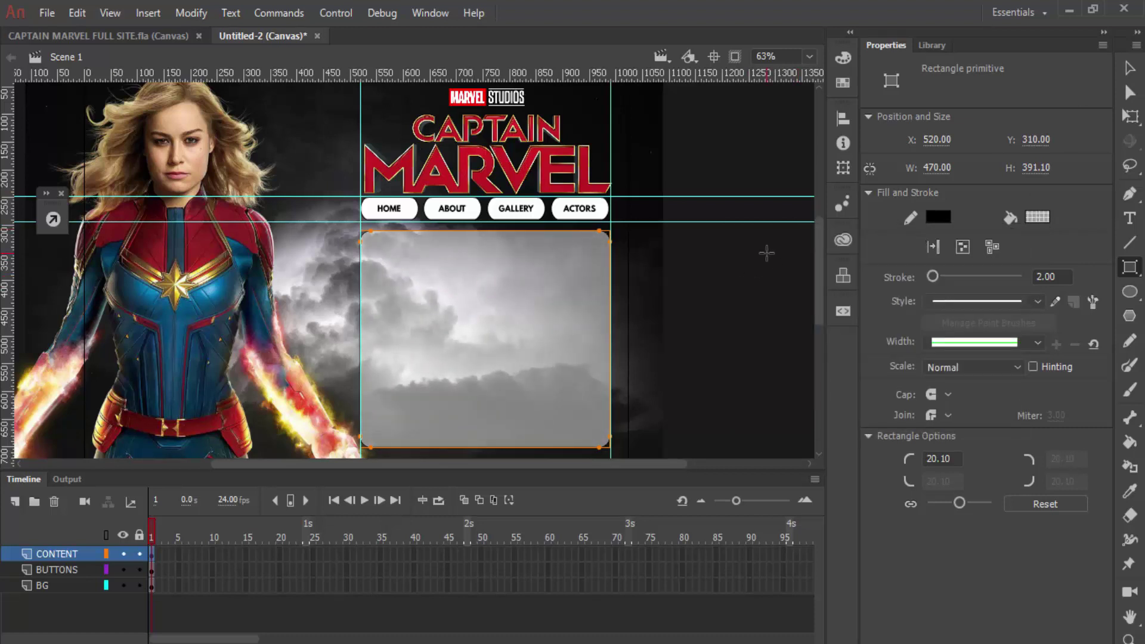
pyautogui.click(1129, 70)
pyautogui.press('Up')
pyautogui.press('Up')
pyautogui.press('Up')
pyautogui.press('Up')
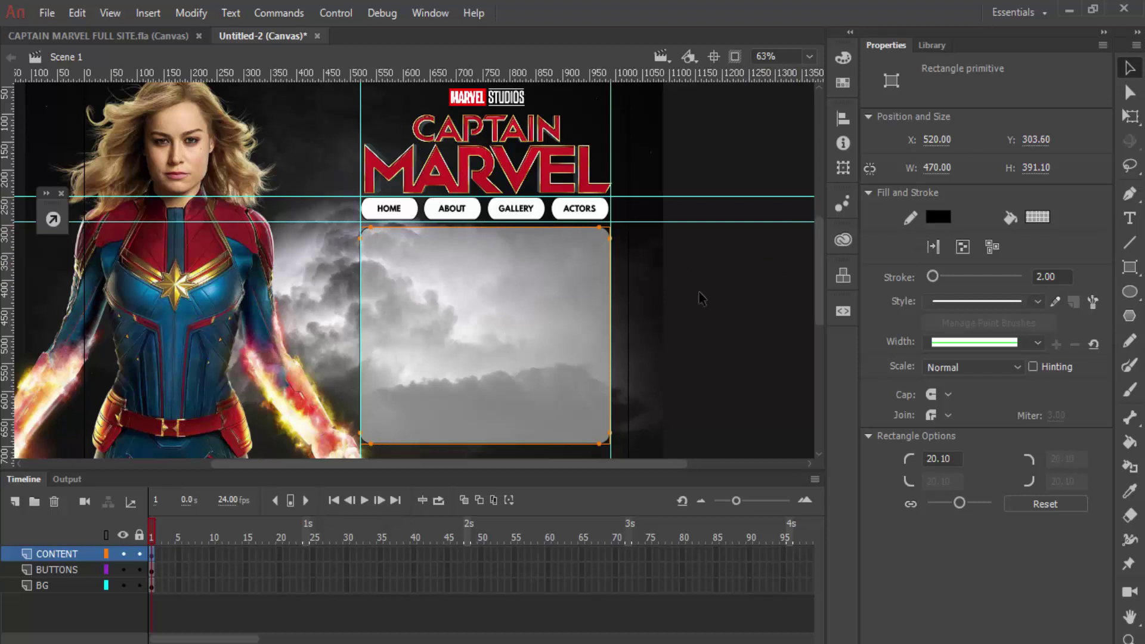
pyautogui.click(703, 297)
# Step: Increase the content rectangle's height to 451 px
pyautogui.click(448, 371)
pyautogui.moveTo(1028, 172); pyautogui.dragTo(1044, 176)
pyautogui.click(759, 324)
pyautogui.scroll(-3, 721, 307)
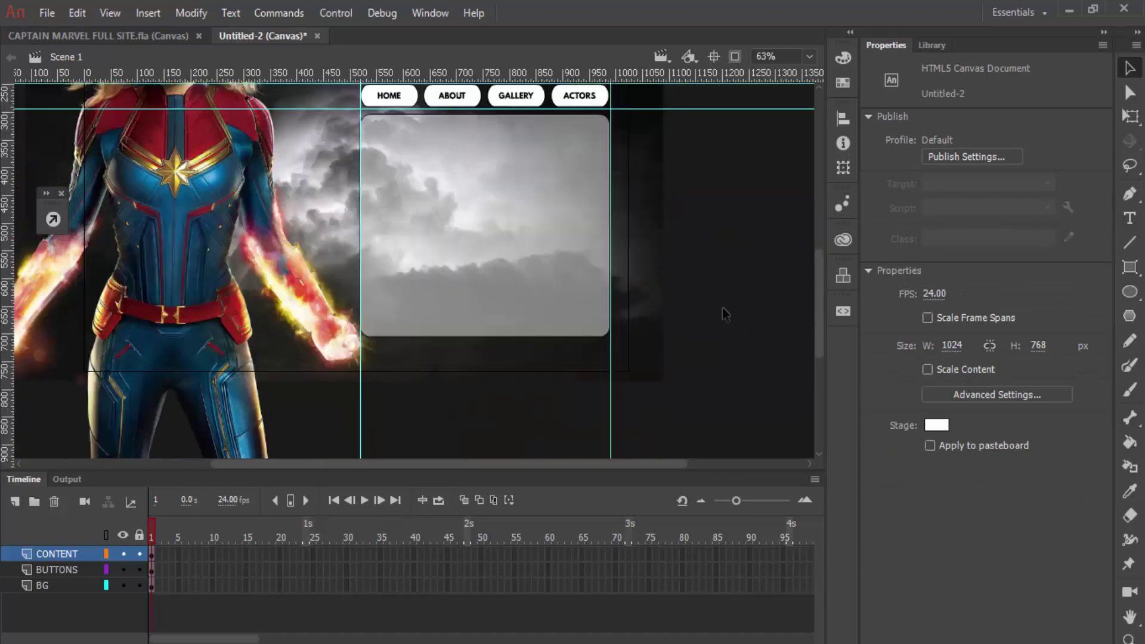
pyautogui.click(542, 238)
pyautogui.moveTo(1030, 169); pyautogui.dragTo(1078, 170)
pyautogui.click(725, 225)
pyautogui.scroll(3, 727, 232)
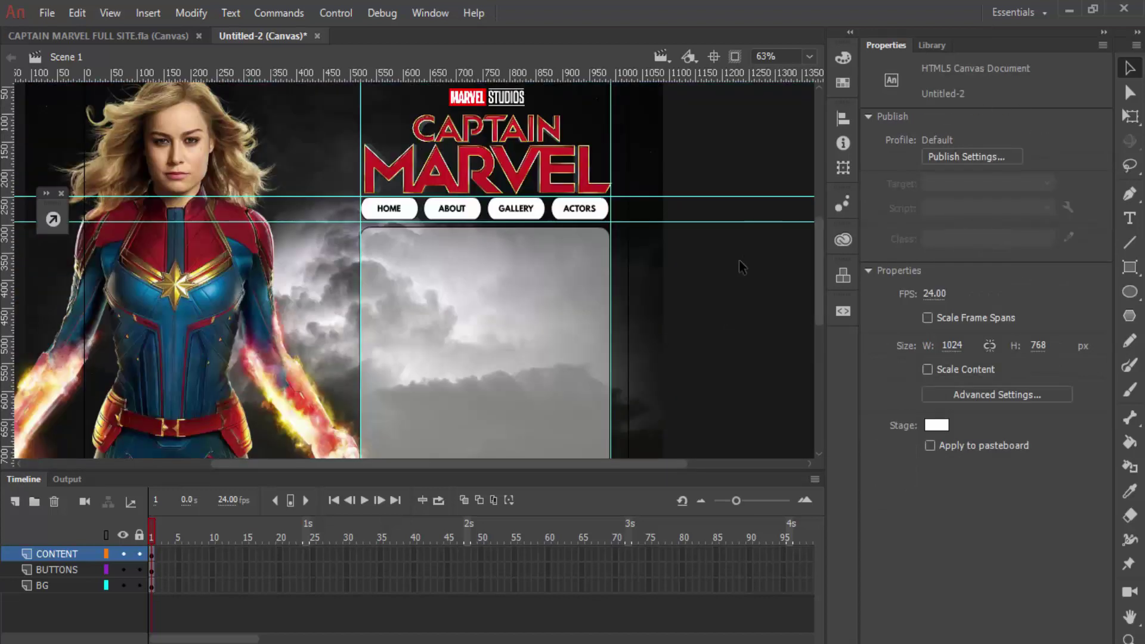
# Step: Set the content rectangle's stroke to 5
pyautogui.click(585, 274)
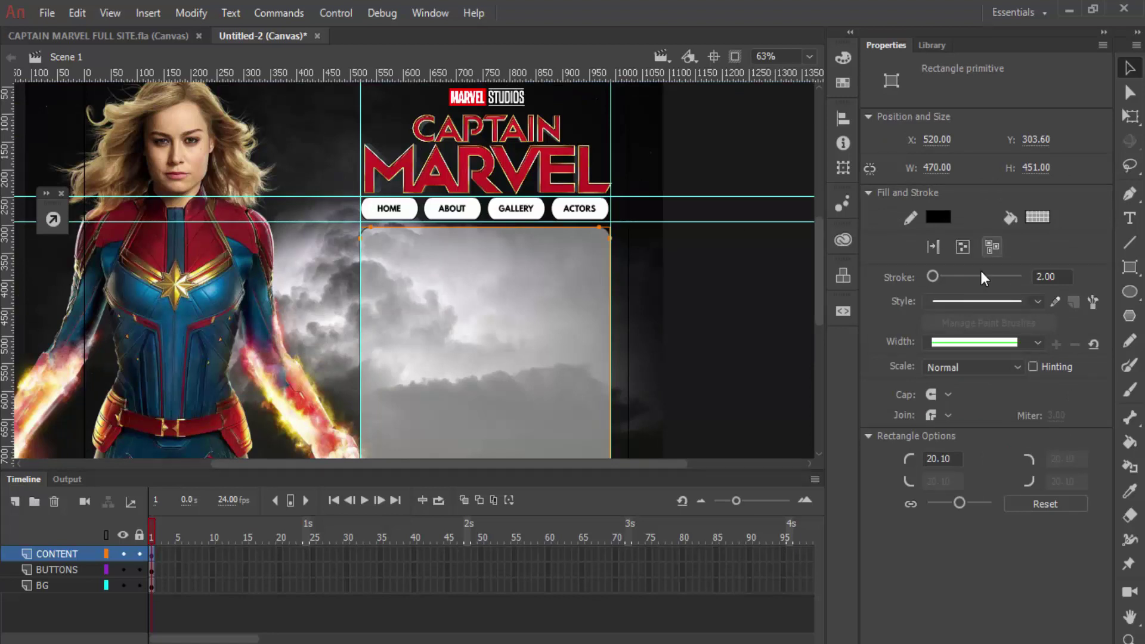
pyautogui.click(1046, 277)
pyautogui.click(717, 291)
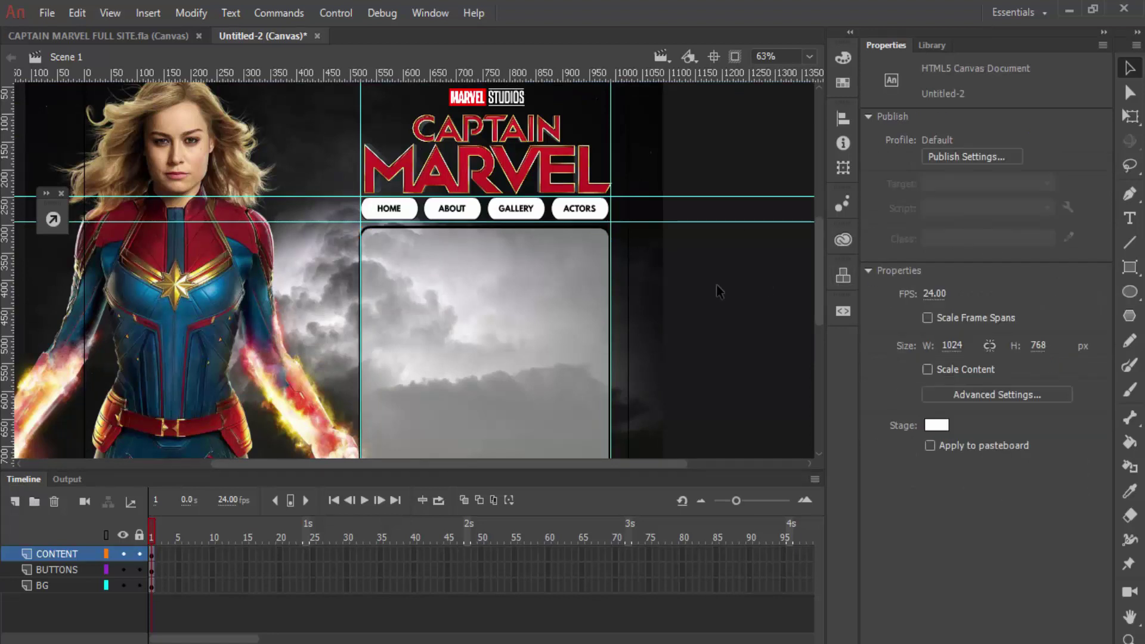
# Step: Nudge the content rectangle right to X 521.60
pyautogui.click(465, 273)
pyautogui.press('Right')
pyautogui.press('Right')
pyautogui.press('Right')
pyautogui.press('Left')
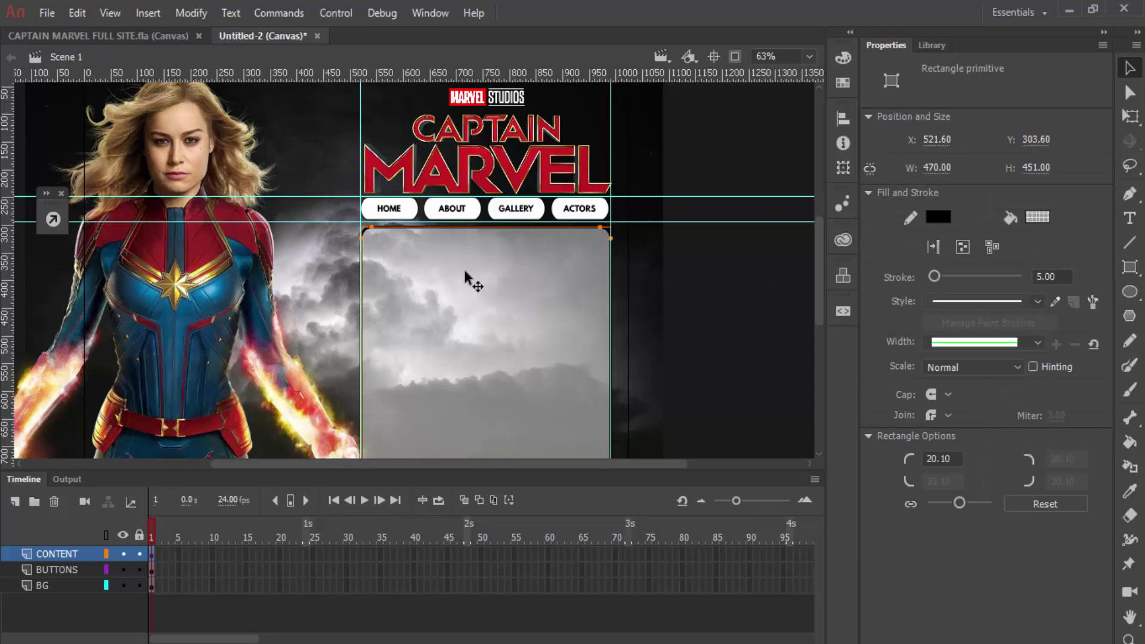
pyautogui.click(714, 282)
pyautogui.scroll(4, 698, 306)
pyautogui.click(444, 279)
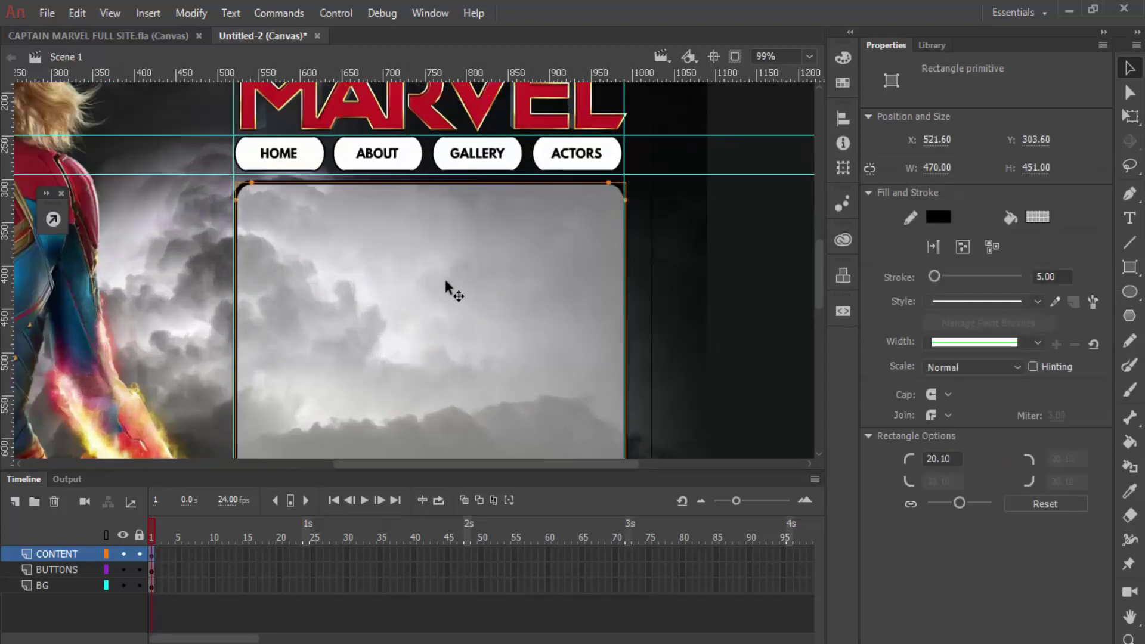
pyautogui.click(720, 280)
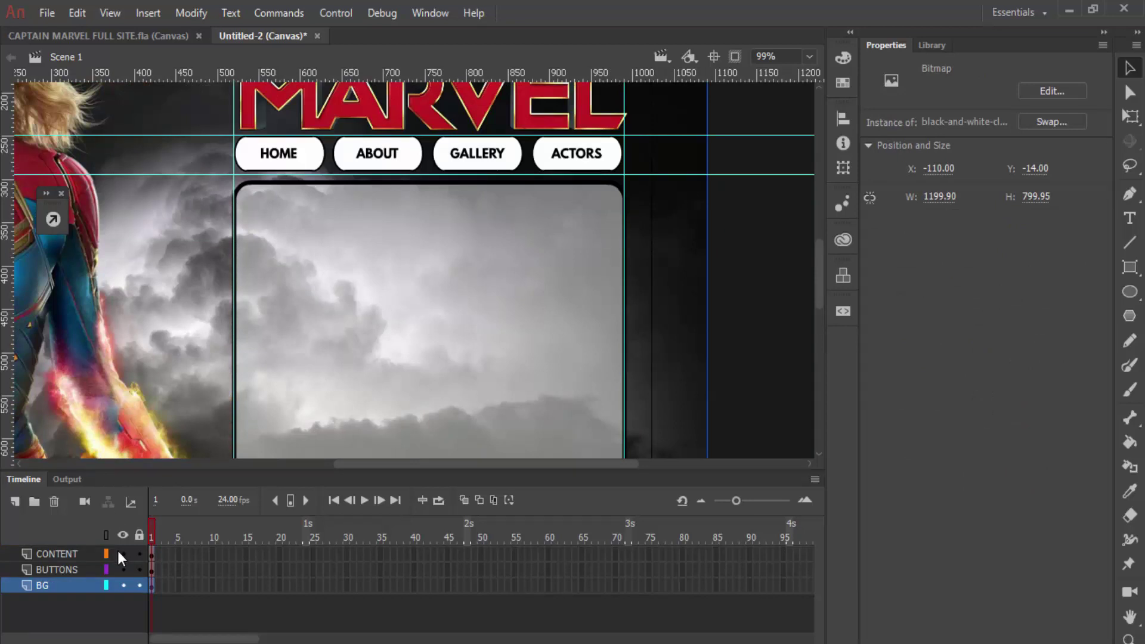
pyautogui.click(118, 552)
pyautogui.click(118, 552)
# Step: Add a static text box reading "WELCOME" on the CONTENT layer, spanning the upper edge of the content rectangle
pyautogui.click(63, 553)
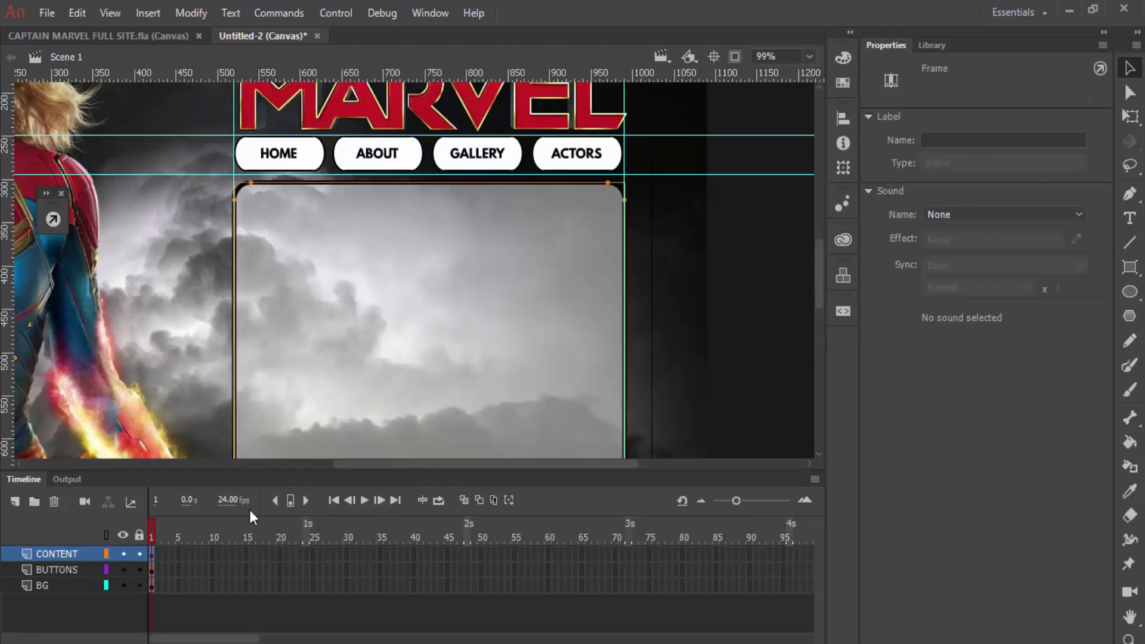
pyautogui.scroll(-2, 756, 247)
pyautogui.scroll(-2, 743, 235)
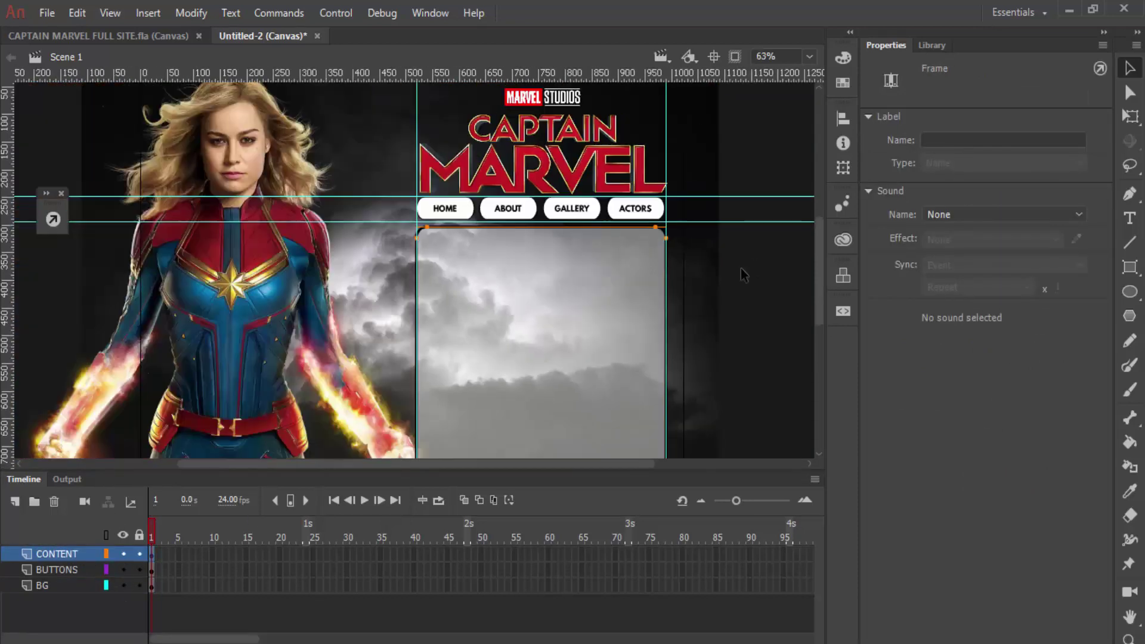
pyautogui.click(758, 283)
pyautogui.scroll(-3, 757, 282)
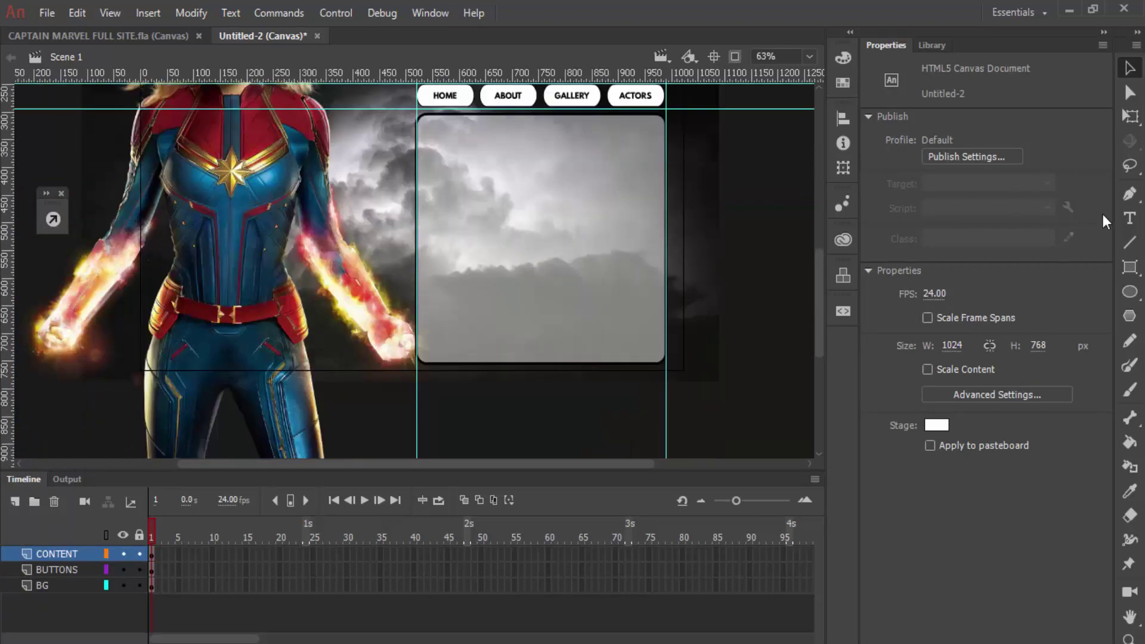
pyautogui.click(1129, 218)
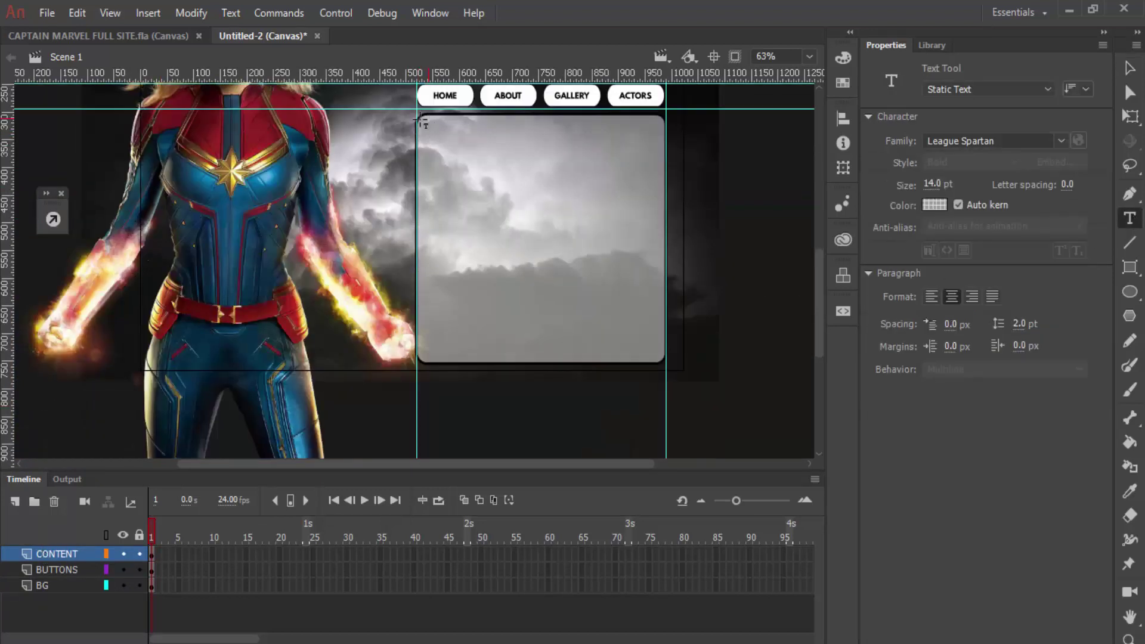
pyautogui.moveTo(420, 120); pyautogui.dragTo(666, 156)
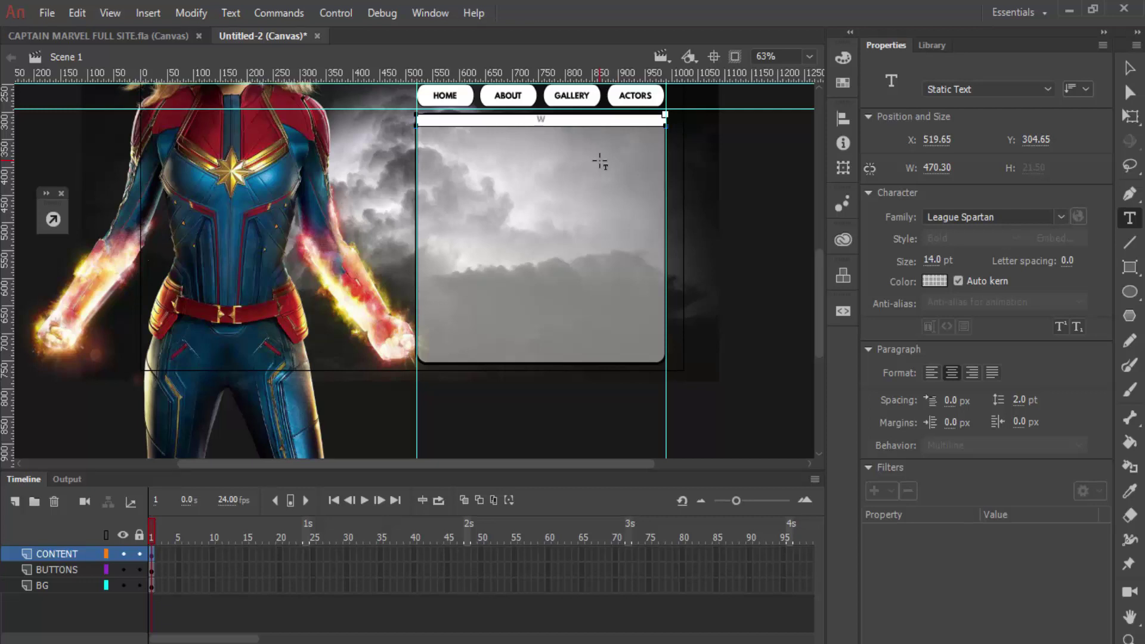
# Step: Format the WELCOME heading in black at 100% alpha with a size of 40 pt
pyautogui.doubleClick(545, 119)
pyautogui.click(934, 281)
pyautogui.click(882, 302)
pyautogui.write('100')
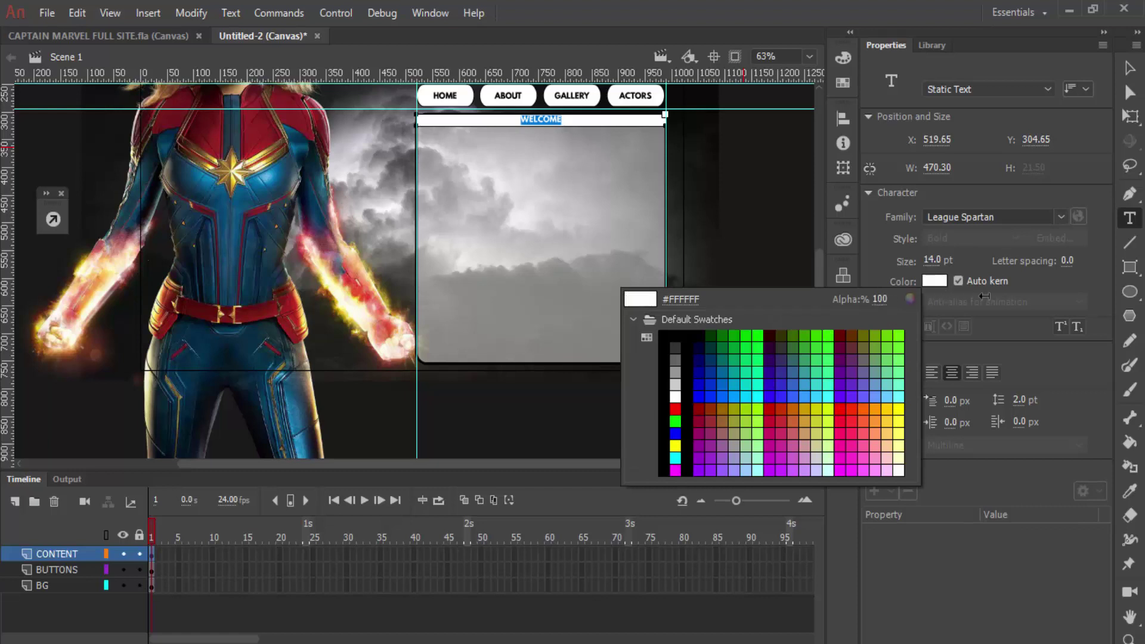
pyautogui.press('Return')
pyautogui.click(935, 281)
pyautogui.click(700, 330)
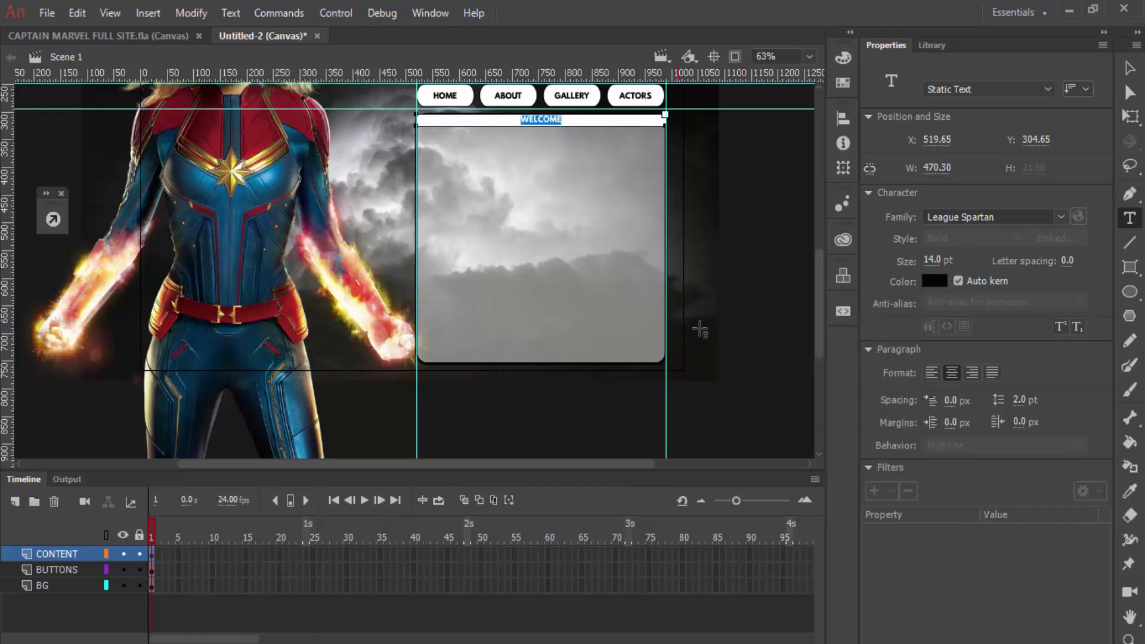
pyautogui.click(934, 260)
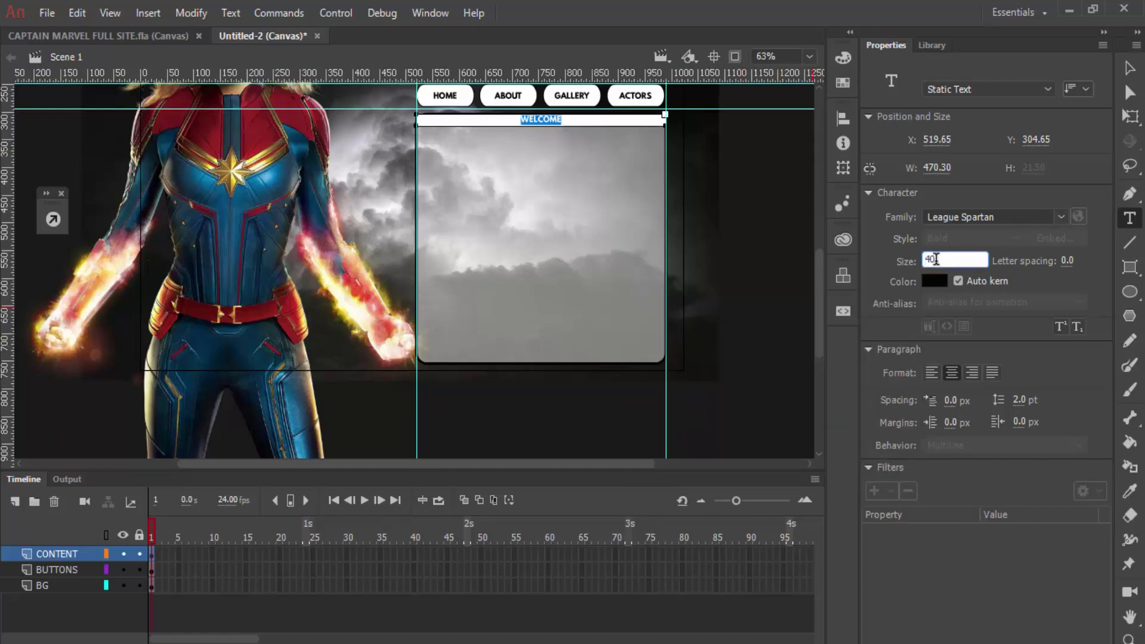
pyautogui.press('Return')
pyautogui.click(1130, 67)
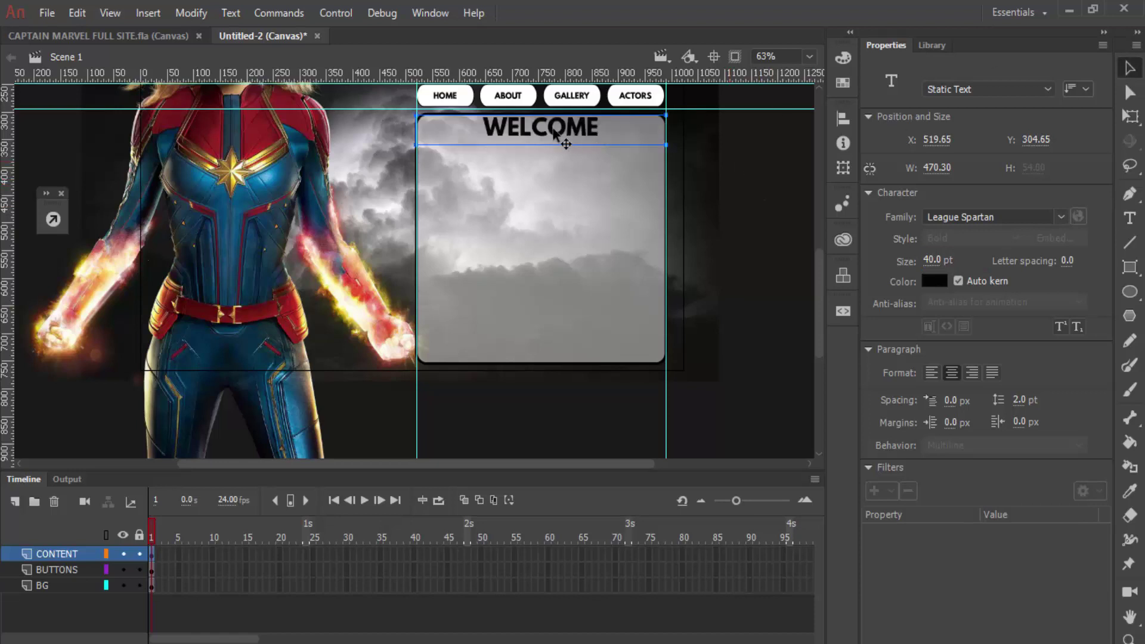
# Step: Nudge the WELCOME heading down inside the content rectangle to Y 330.25
pyautogui.press('Down')
pyautogui.press('Down')
pyautogui.press('Down')
pyautogui.press('Down')
pyautogui.press('Down')
pyautogui.press('Down')
pyautogui.press('Down')
pyautogui.press('Down')
pyautogui.press('Down')
pyautogui.press('Down')
pyautogui.press('Down')
pyautogui.press('Down')
pyautogui.press('Down')
pyautogui.press('Down')
pyautogui.press('Down')
pyautogui.press('Down')
pyautogui.press('Down')
pyautogui.press('Down')
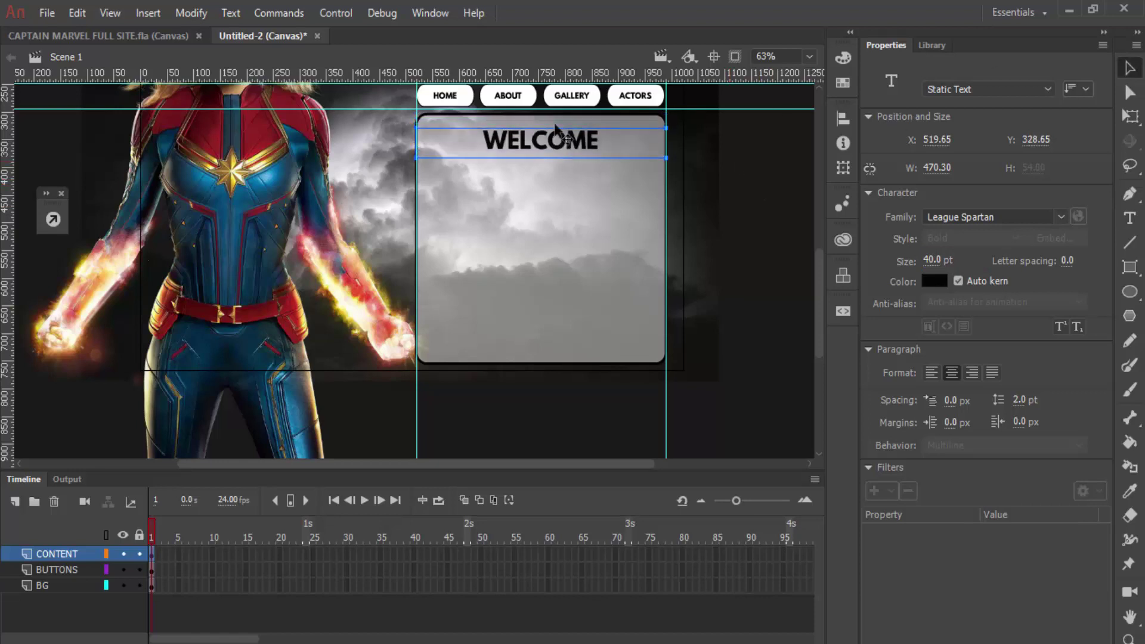
pyautogui.press('Up')
pyautogui.press('Up')
pyautogui.press('Up')
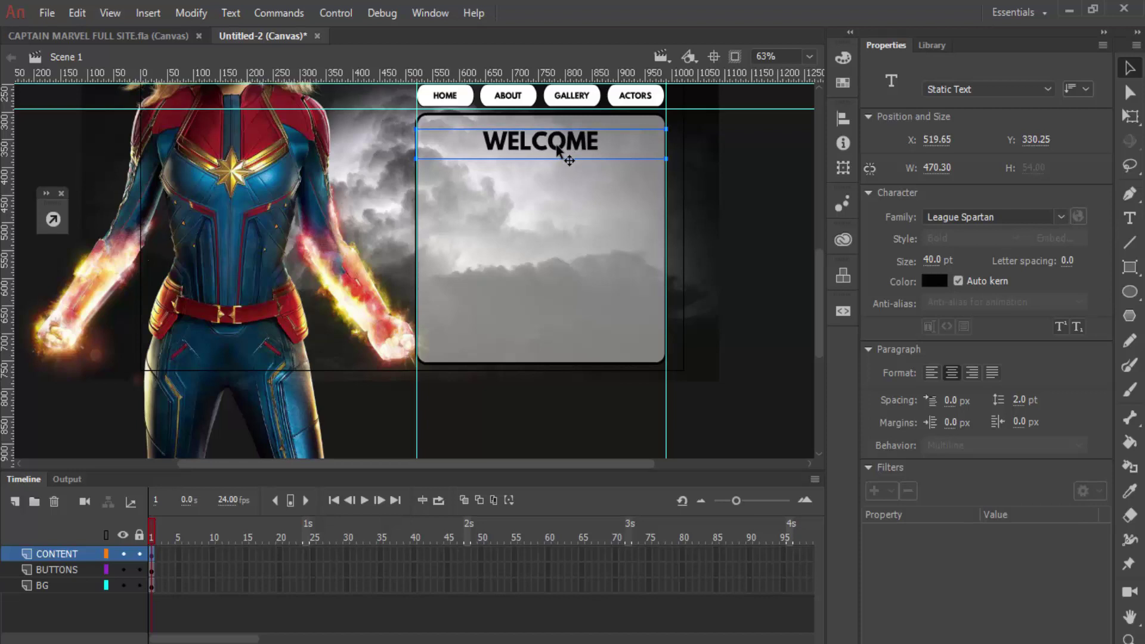
# Step: Set the WELCOME heading's size to 50 pt
pyautogui.doubleClick(557, 148)
pyautogui.doubleClick(555, 142)
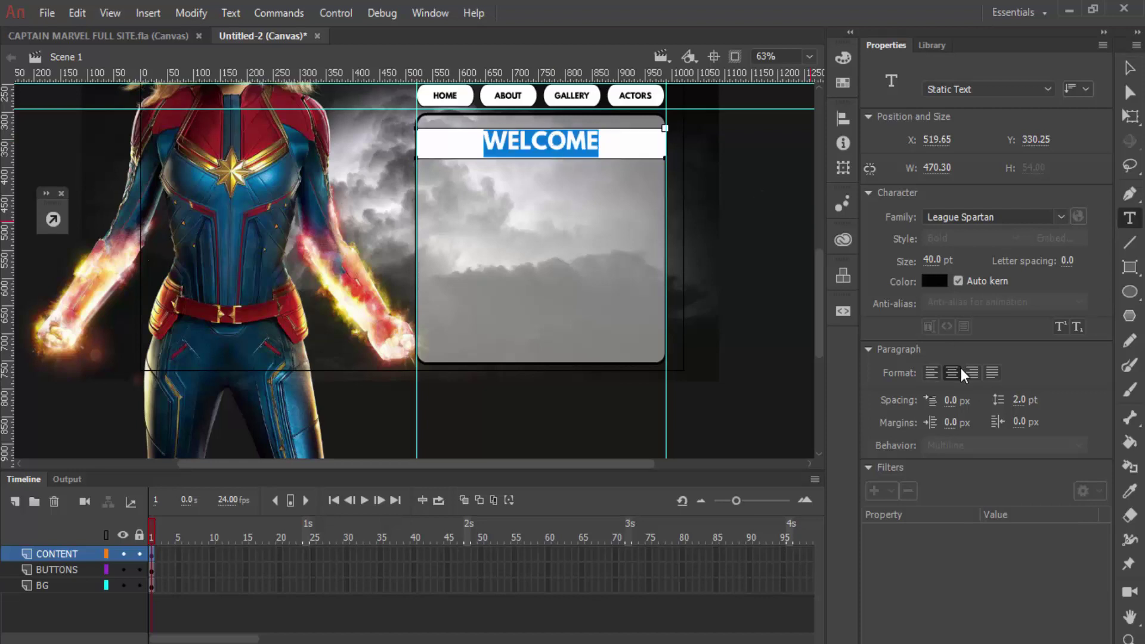
pyautogui.click(932, 260)
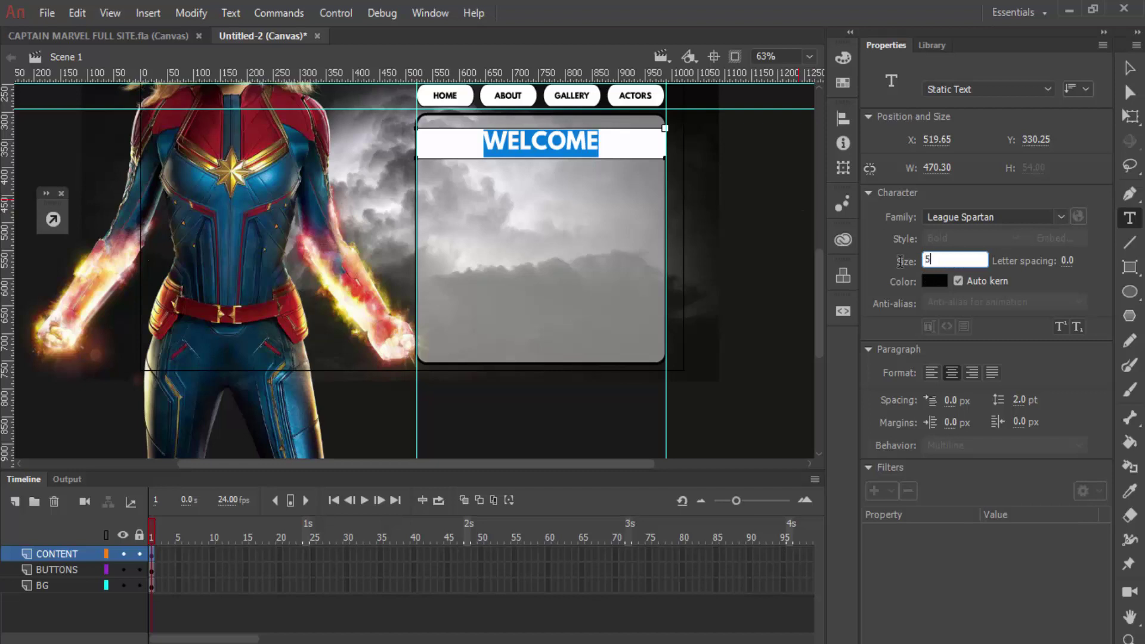
pyautogui.write('50')
pyautogui.press('Return')
pyautogui.click(1130, 68)
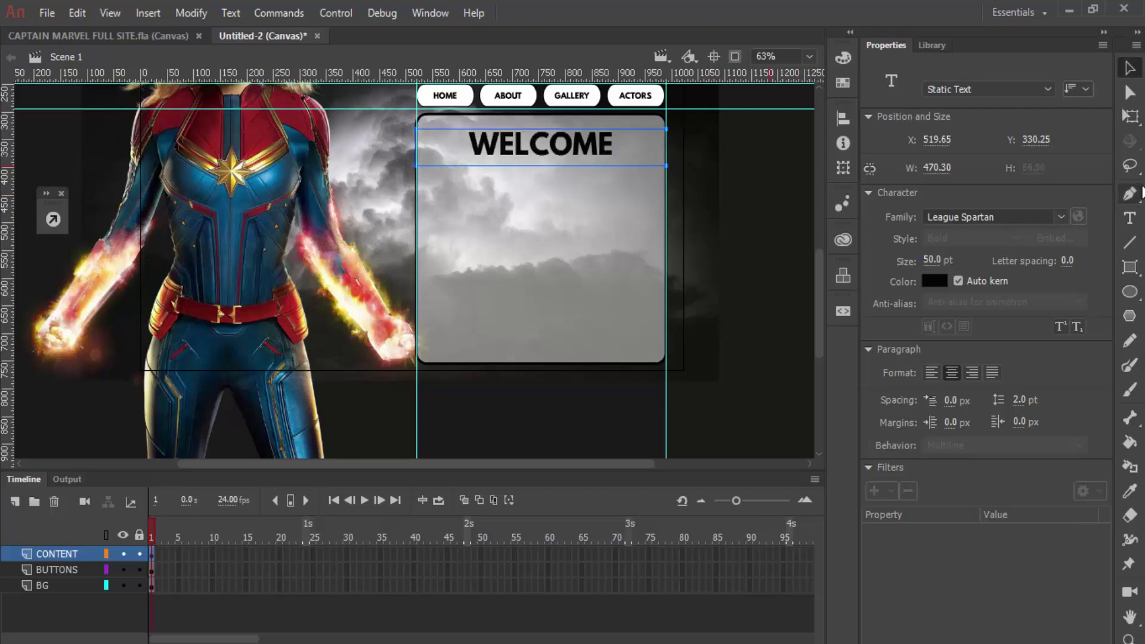
# Step: Add a 15 pt text line reading "WELCOME TO MY CAPTAIN MARVEL PAGE" across the content rectangle, at the heading
pyautogui.click(1129, 219)
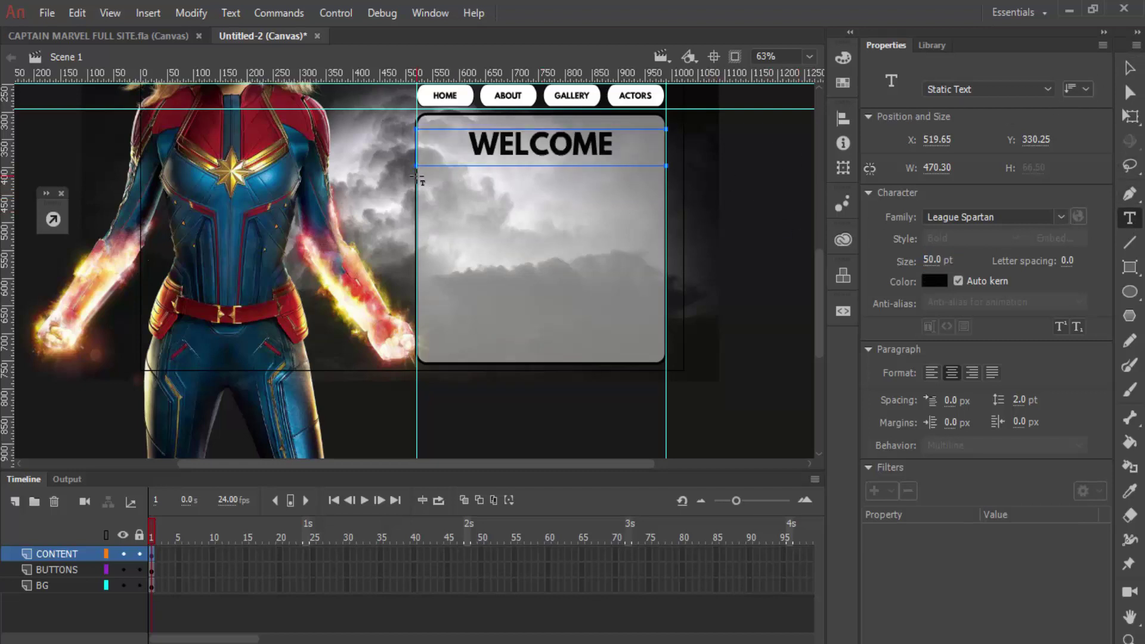
pyautogui.moveTo(417, 176); pyautogui.dragTo(619, 206)
pyautogui.moveTo(416, 174); pyautogui.dragTo(665, 179)
pyautogui.click(934, 259)
pyautogui.write('1')
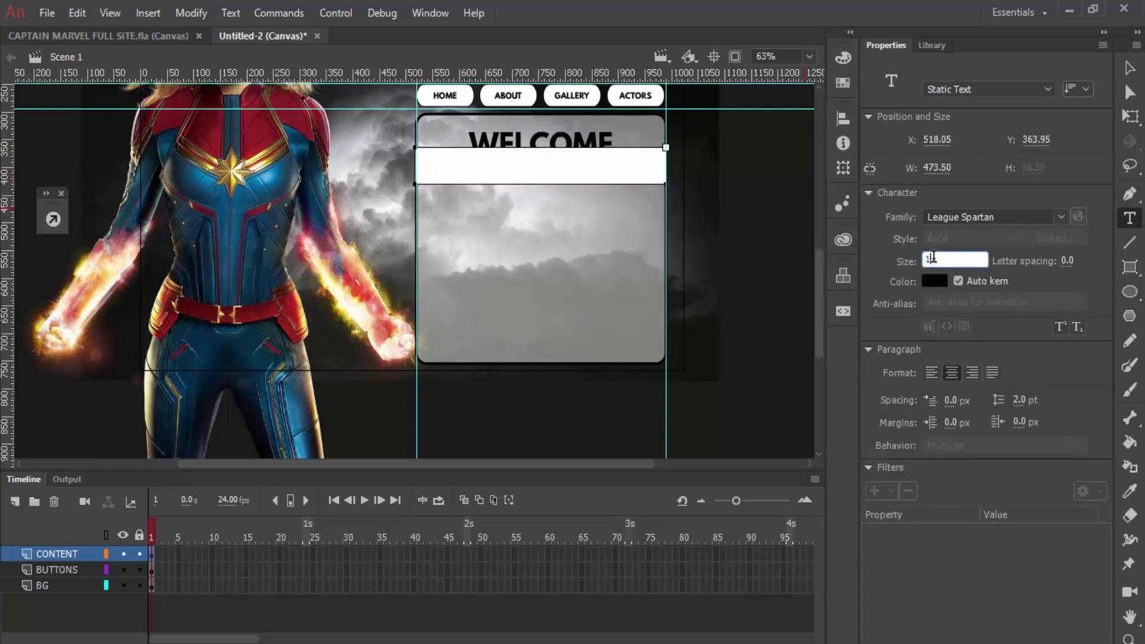
pyautogui.write('5')
pyautogui.press('Return')
pyautogui.write('WELCOME TO')
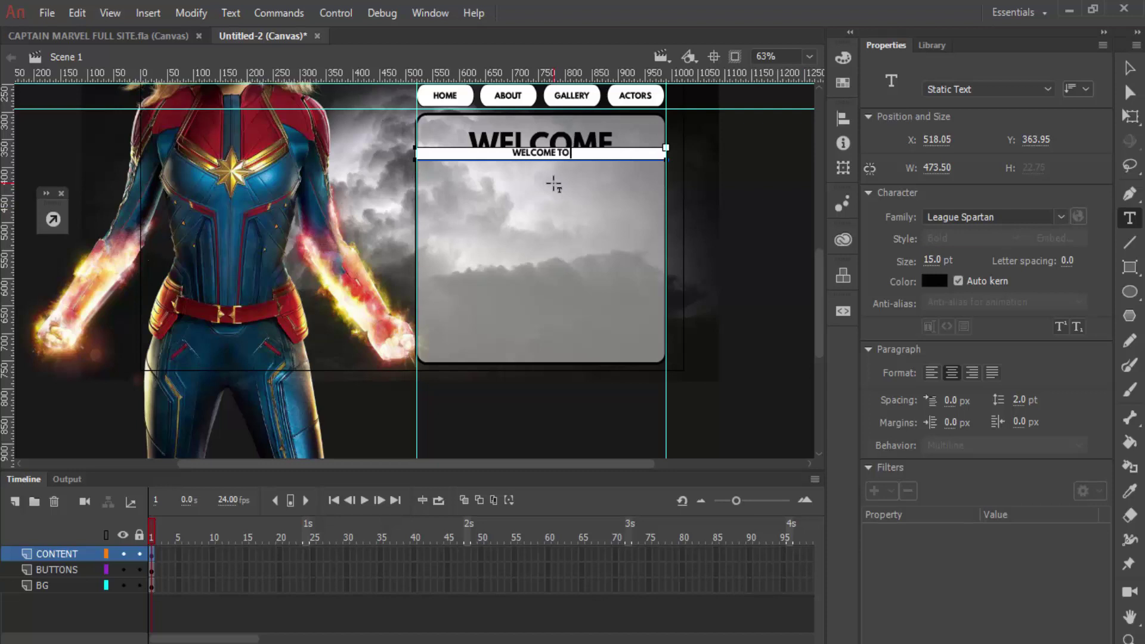
pyautogui.write(' MY CAPTAIN MARVEL PAGE')
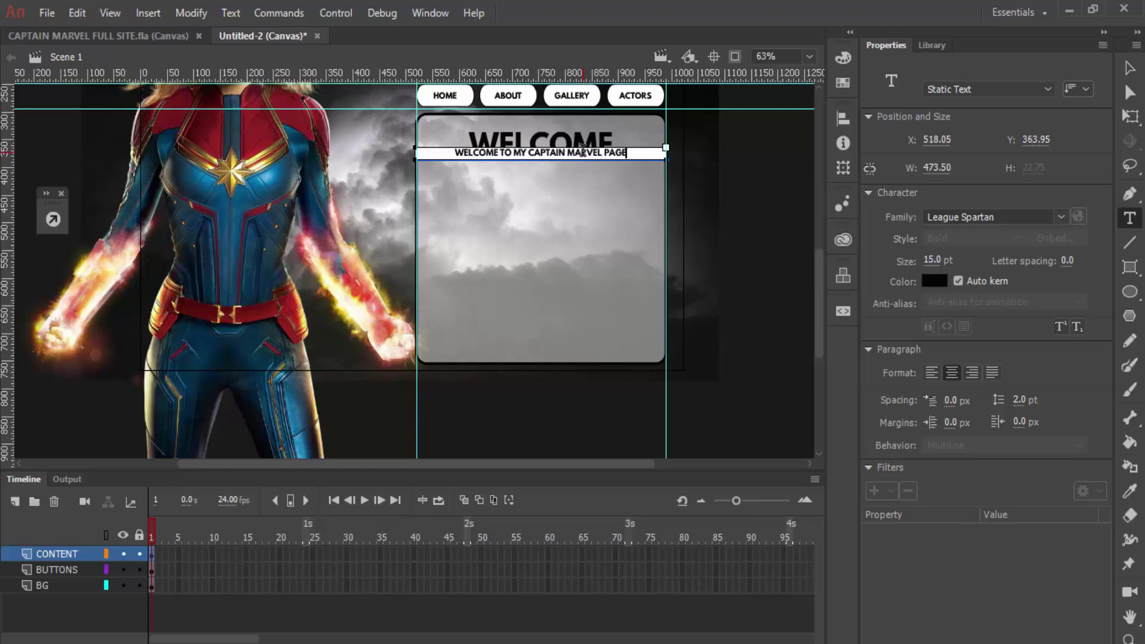
# Step: Nudge the "WELCOME TO MY CAPTAIN MARVEL PAGE" line down below the heading to Y 402.35
pyautogui.press('Escape')
pyautogui.press('Down')
pyautogui.press('Down')
pyautogui.press('Down')
pyautogui.press('Down')
pyautogui.press('Down')
pyautogui.press('Down')
pyautogui.press('Down')
pyautogui.press('Down')
pyautogui.press('Down')
pyautogui.press('Down')
pyautogui.press('Down')
pyautogui.press('Down')
pyautogui.press('Down')
pyautogui.press('Down')
pyautogui.press('Down')
pyautogui.press('Down')
pyautogui.press('Down')
pyautogui.press('Down')
pyautogui.press('Down')
pyautogui.press('Down')
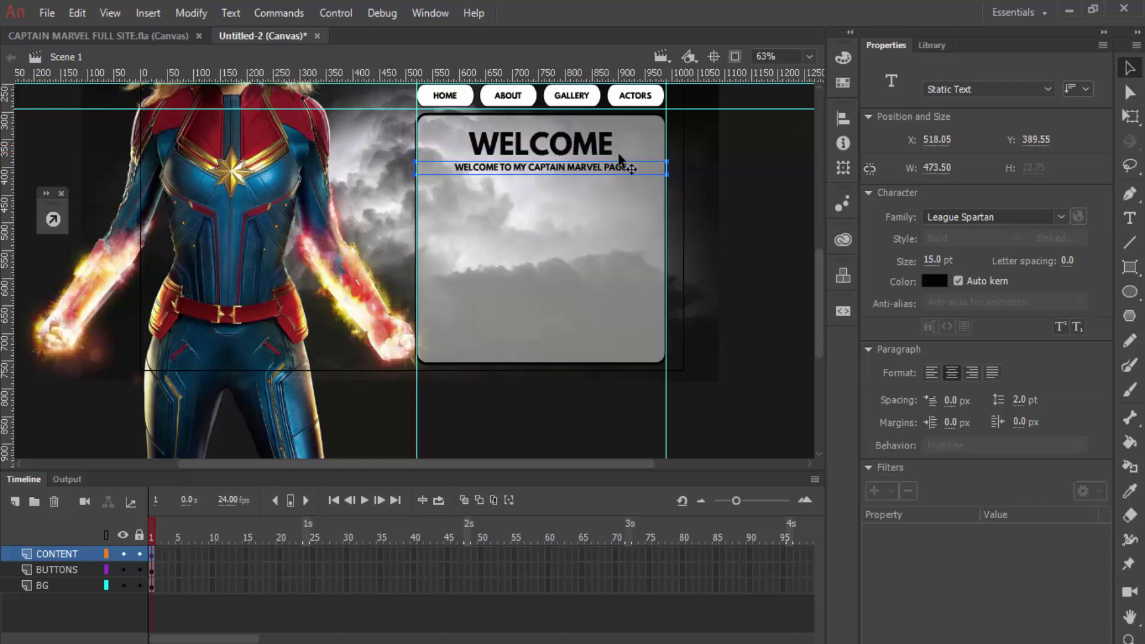
pyautogui.press('Down')
pyautogui.press('Down')
pyautogui.press('Down')
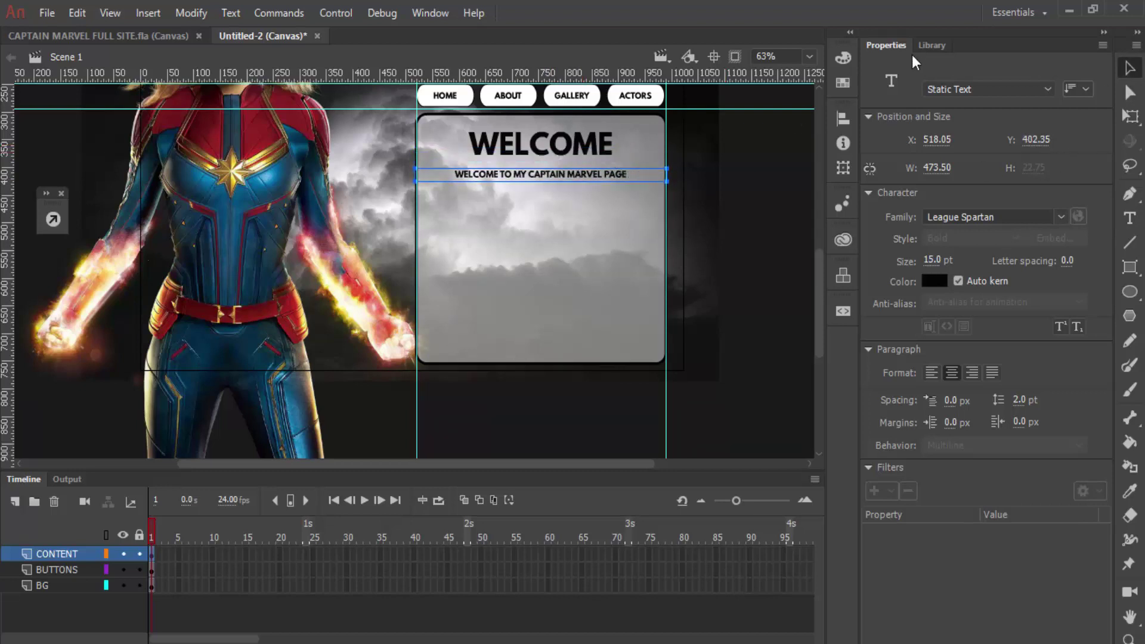
# Step: Place the avengers_endgame_captain_mar... bitmap from the library on the stage over the content rectangle
pyautogui.click(931, 45)
pyautogui.click(955, 244)
pyautogui.moveTo(955, 245); pyautogui.dragTo(502, 249)
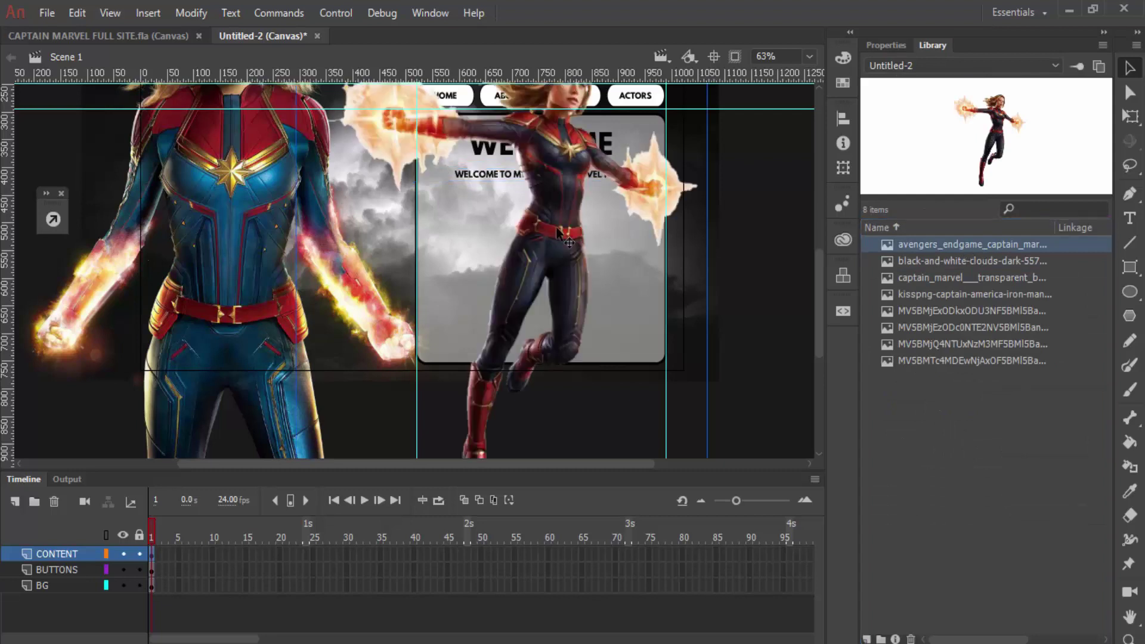
# Step: Scale down the flying Captain Marvel bitmap and position it inside the content rectangle beneath the welcome text
pyautogui.press('q')
pyautogui.hotkey('ctrl', '-')
pyautogui.moveTo(584, 404); pyautogui.dragTo(510, 331)
pyautogui.moveTo(496, 258); pyautogui.dragTo(509, 262)
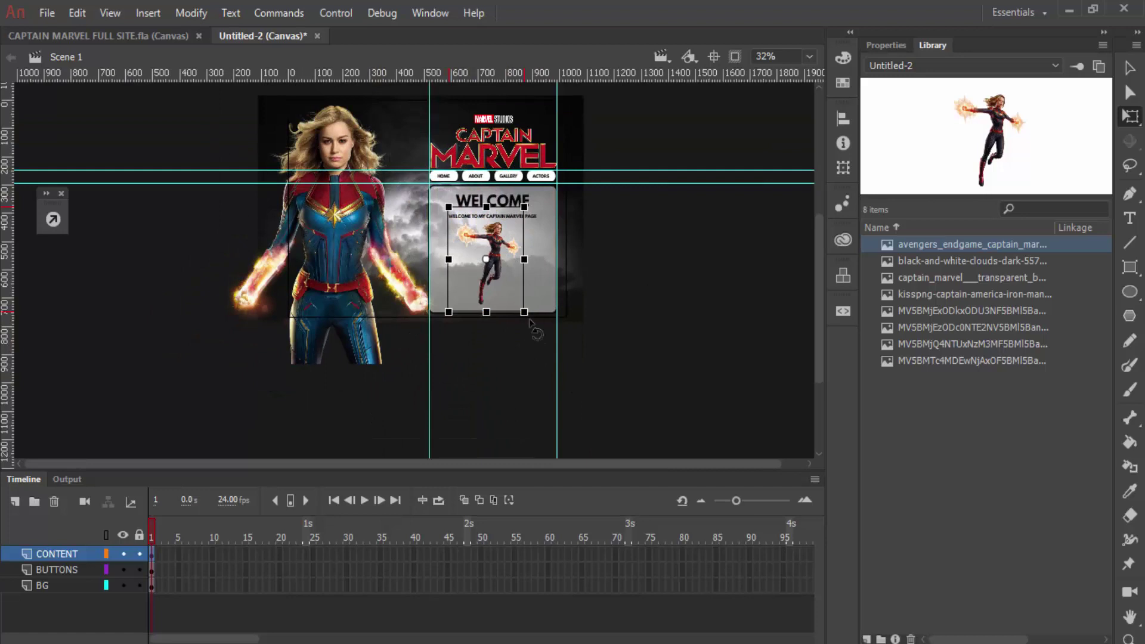
# Step: Shrink the flying Captain Marvel bitmap a little more and nudge it up beneath the welcome text
pyautogui.moveTo(524, 312); pyautogui.dragTo(517, 302)
pyautogui.moveTo(501, 252); pyautogui.dragTo(503, 254)
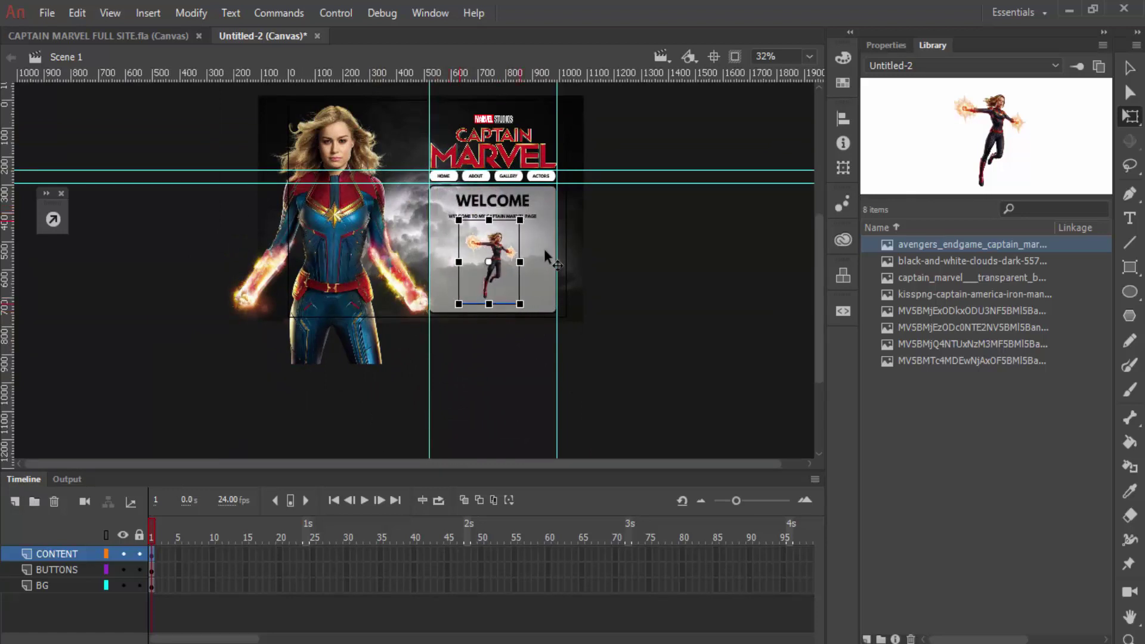
pyautogui.press('Up')
pyautogui.press('Up')
pyautogui.press('Up')
pyautogui.press('Up')
pyautogui.press('Up')
pyautogui.press('Up')
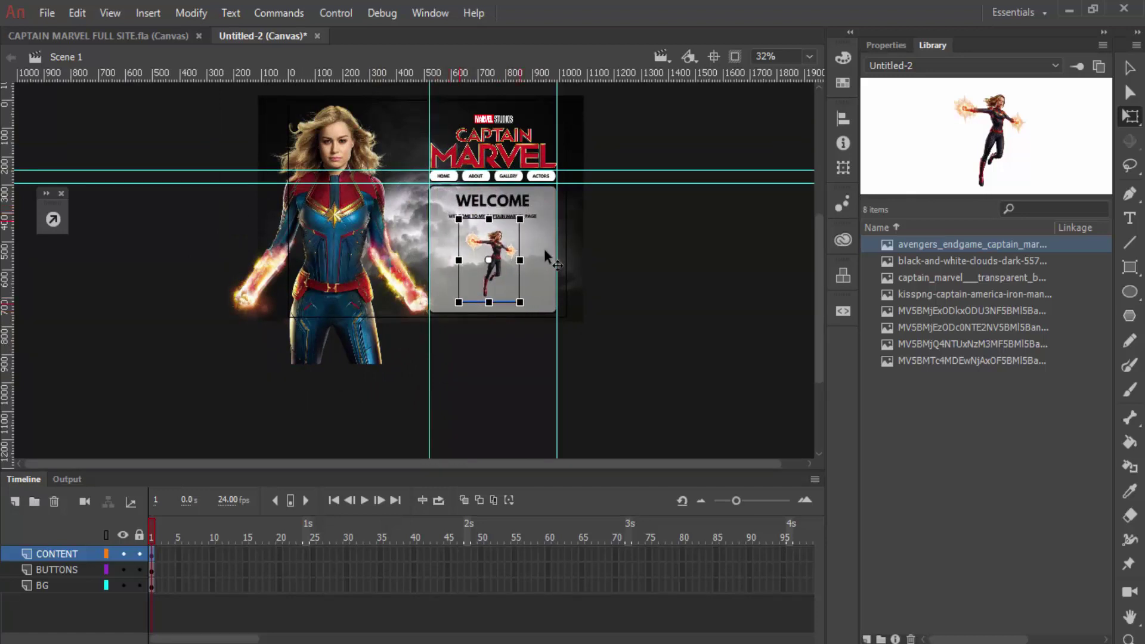
pyautogui.click(662, 296)
# Step: Extend the BG and BUTTONS layers to frame 40
pyautogui.click(80, 582)
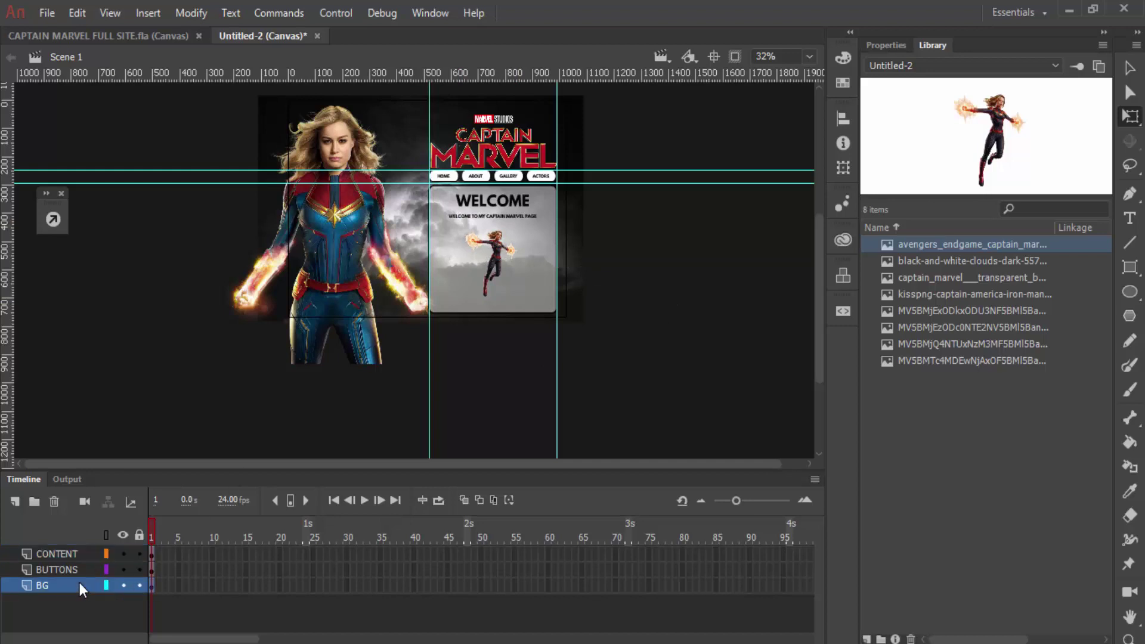
pyautogui.rightClick(414, 588)
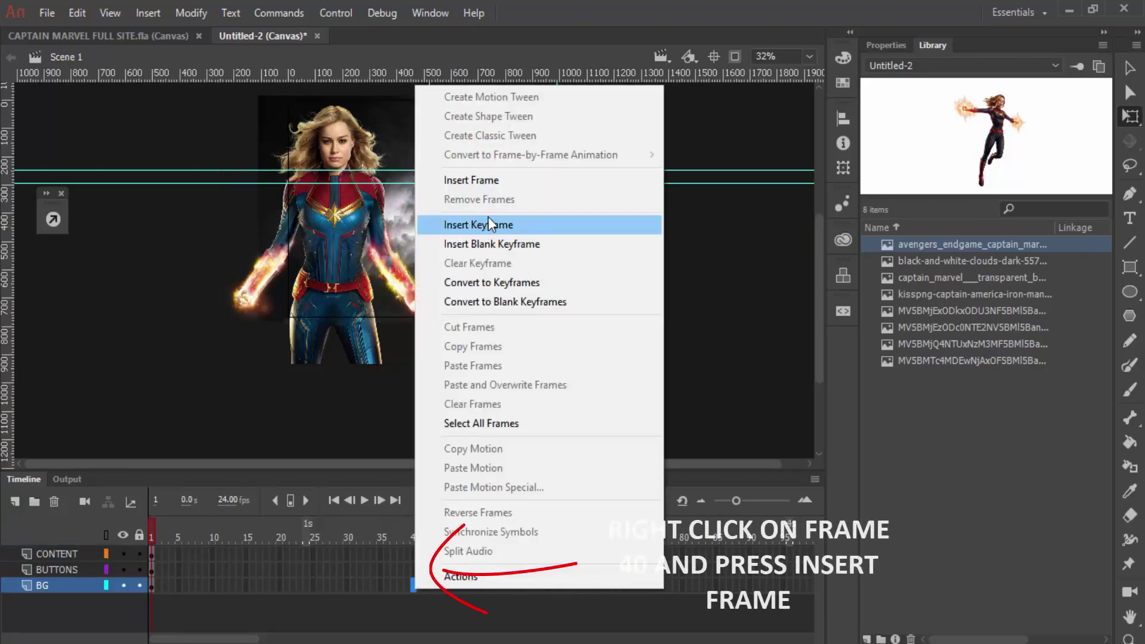
pyautogui.click(485, 181)
pyautogui.rightClick(414, 571)
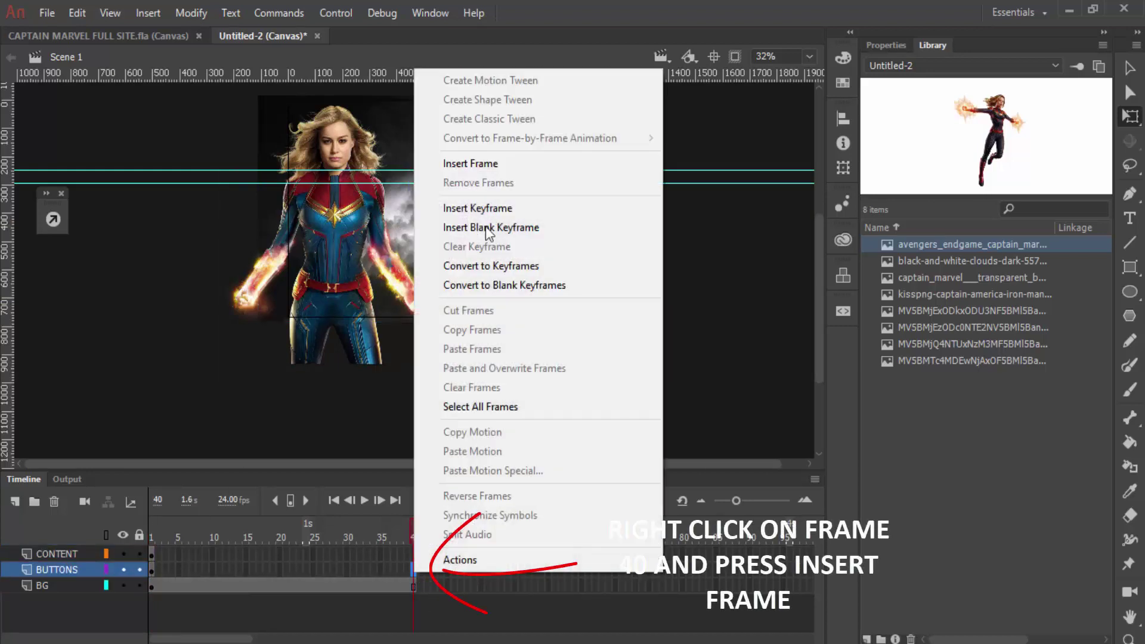
pyautogui.click(486, 166)
# Step: Insert blank keyframes at frames 10, 20 and 30 of the CONTENT layer and extend that layer to frame 40
pyautogui.moveTo(413, 535); pyautogui.dragTo(212, 546)
pyautogui.click(213, 553)
pyautogui.rightClick(212, 554)
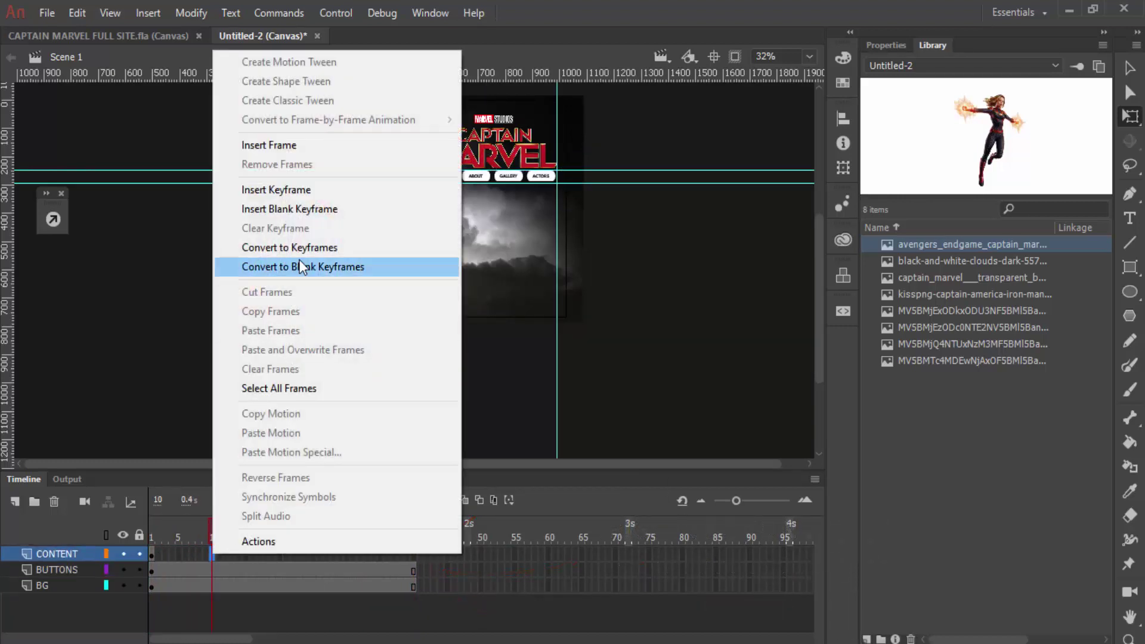
pyautogui.click(295, 211)
pyautogui.rightClick(280, 553)
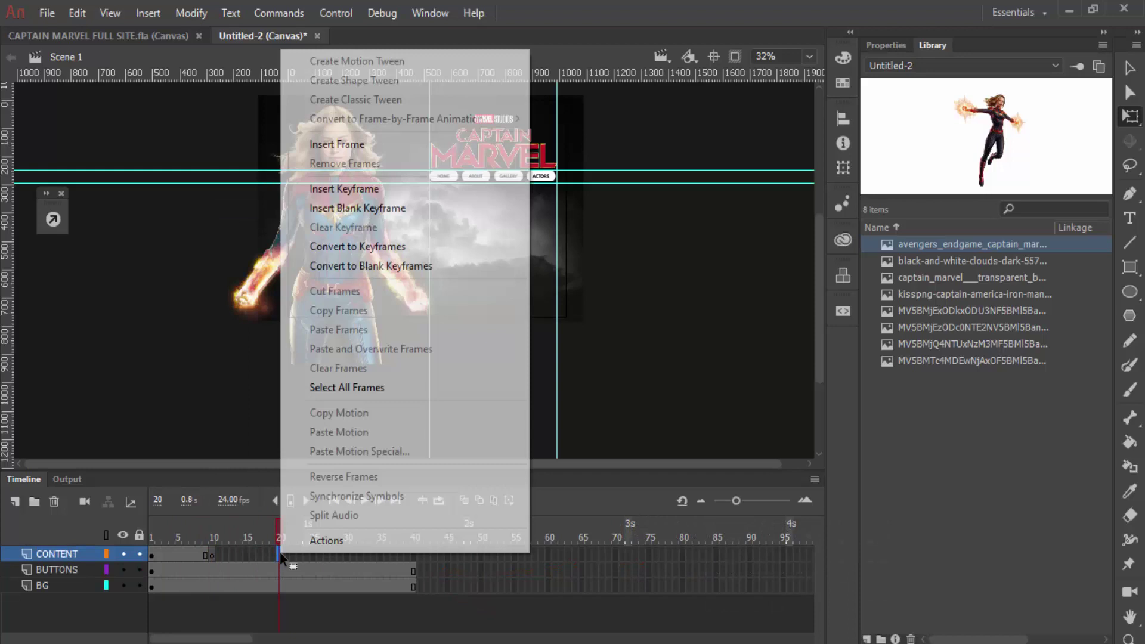
pyautogui.click(364, 213)
pyautogui.rightClick(347, 553)
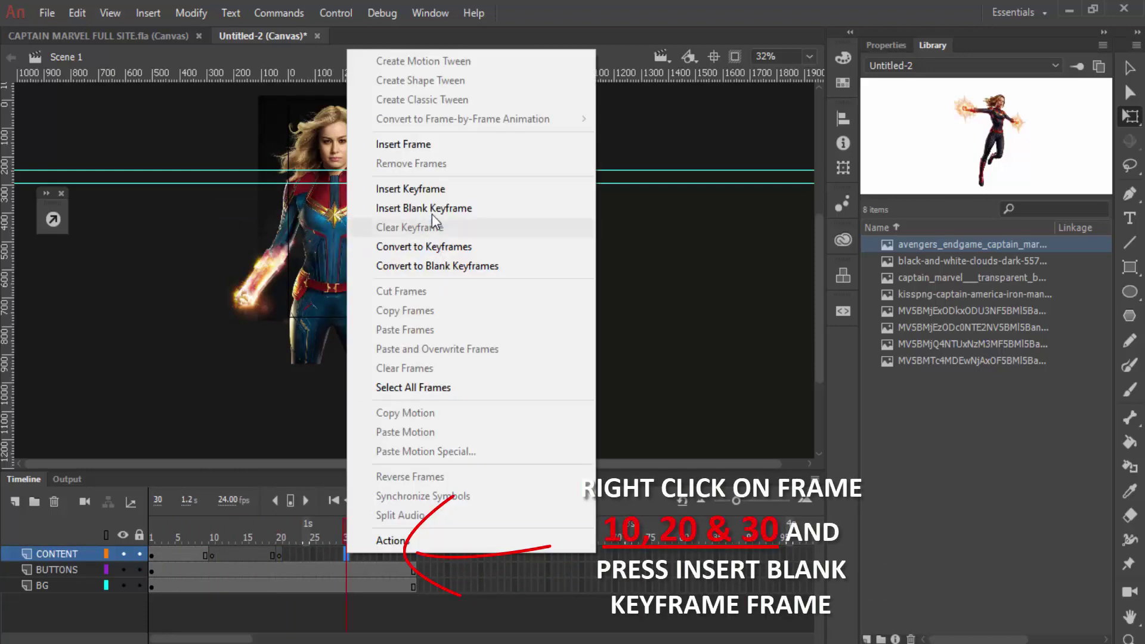
pyautogui.click(432, 213)
pyautogui.rightClick(414, 553)
pyautogui.click(471, 143)
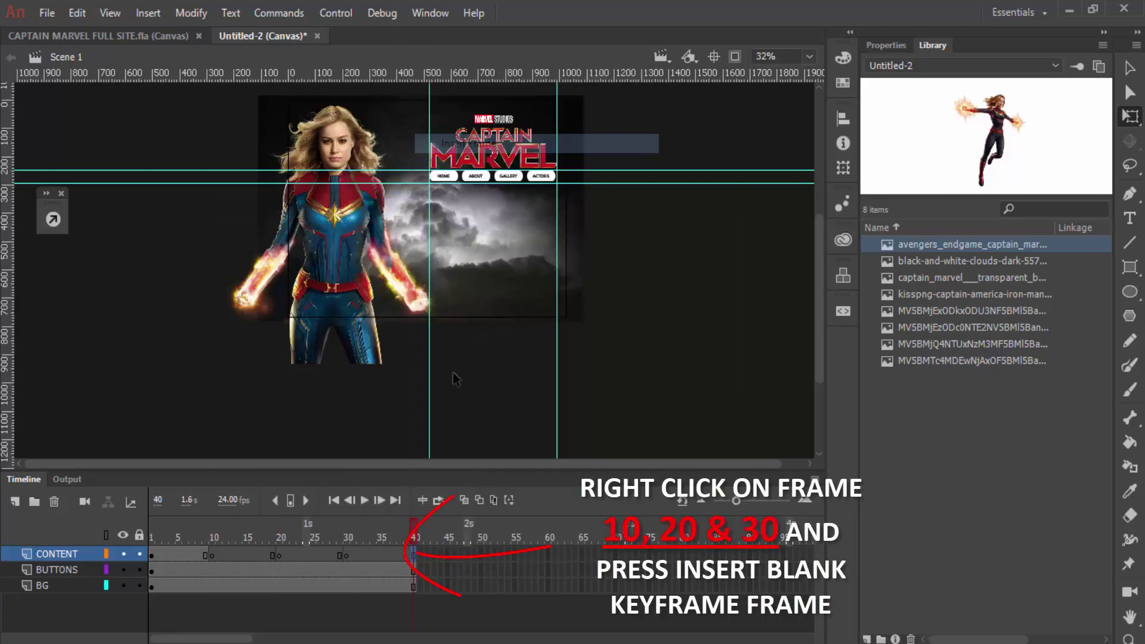
pyautogui.moveTo(411, 534); pyautogui.dragTo(188, 538)
pyautogui.click(511, 206)
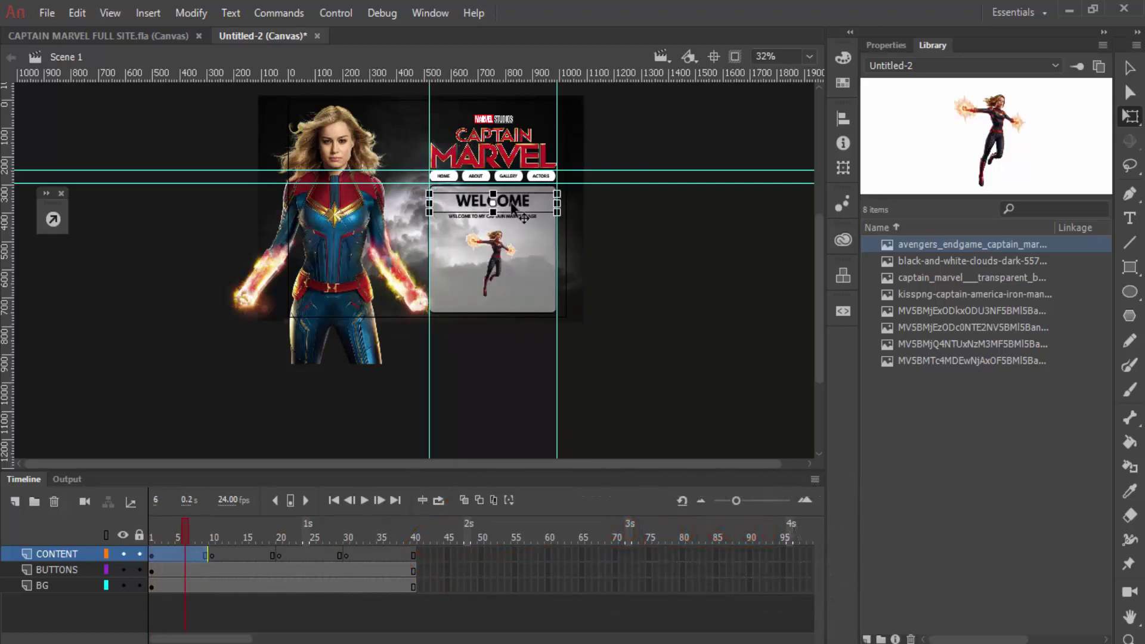
pyautogui.moveTo(204, 533); pyautogui.dragTo(214, 542)
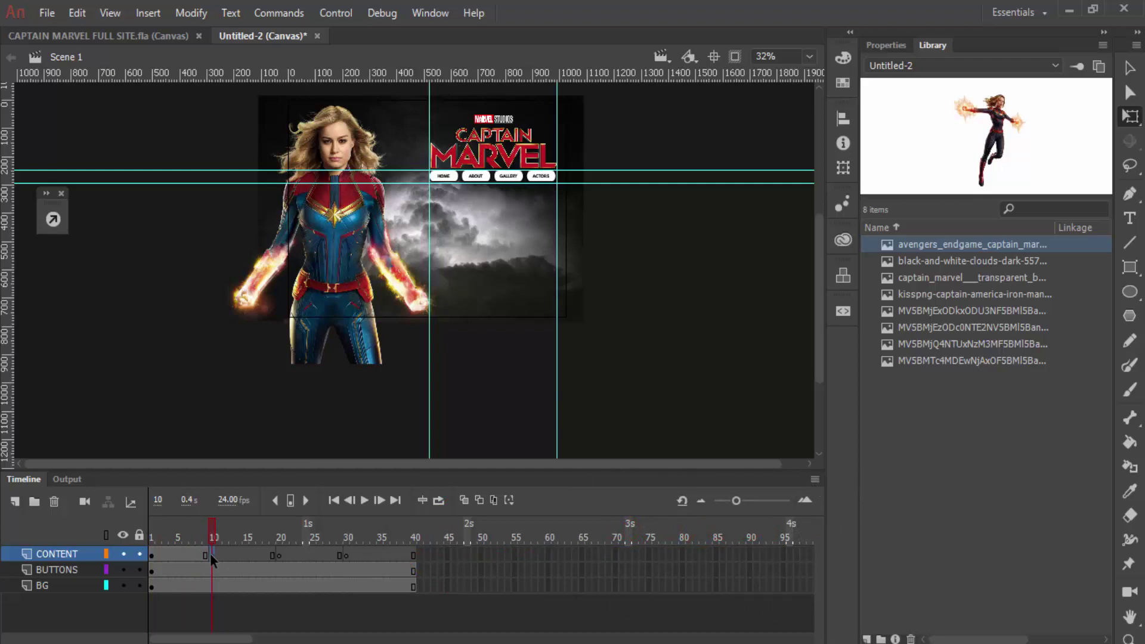
pyautogui.hotkey('ctrl', 'shift', 'v')
pyautogui.hotkey('ctrl', 'z')
# Step: Copy the content rectangle and WELCOME heading from frame 1 and paste them in the same place on frame 10
pyautogui.moveTo(204, 535); pyautogui.dragTo(143, 536)
pyautogui.click(441, 275)
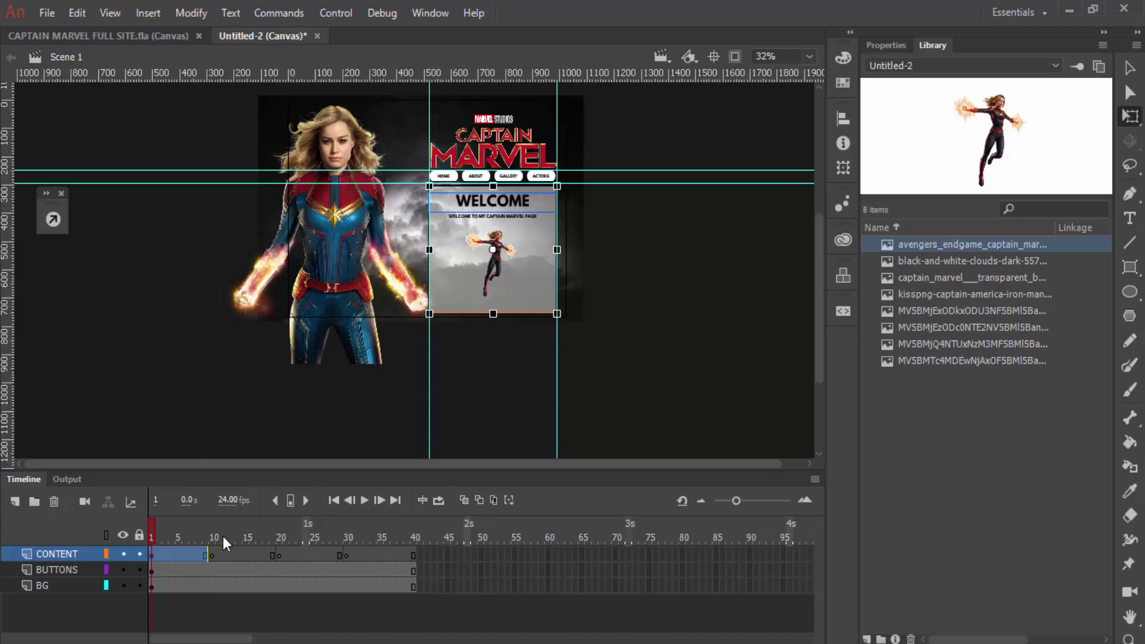
pyautogui.click(213, 550)
pyautogui.click(448, 241)
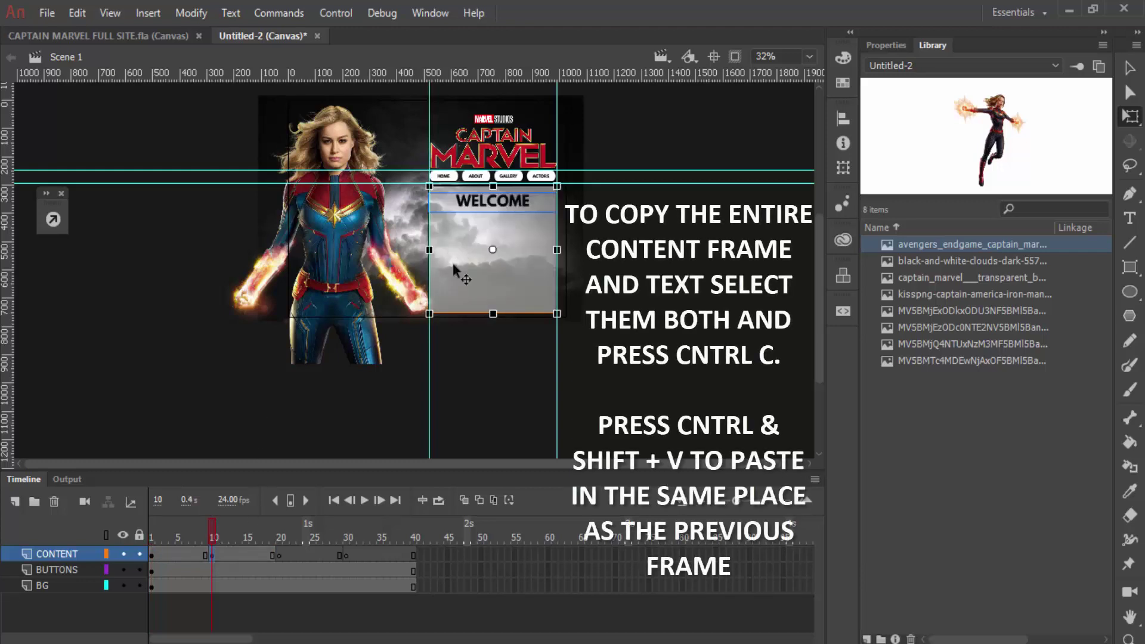
# Step: Change the heading on frame 10 to "ABOUT"
pyautogui.doubleClick(486, 201)
pyautogui.write('ABOUT')
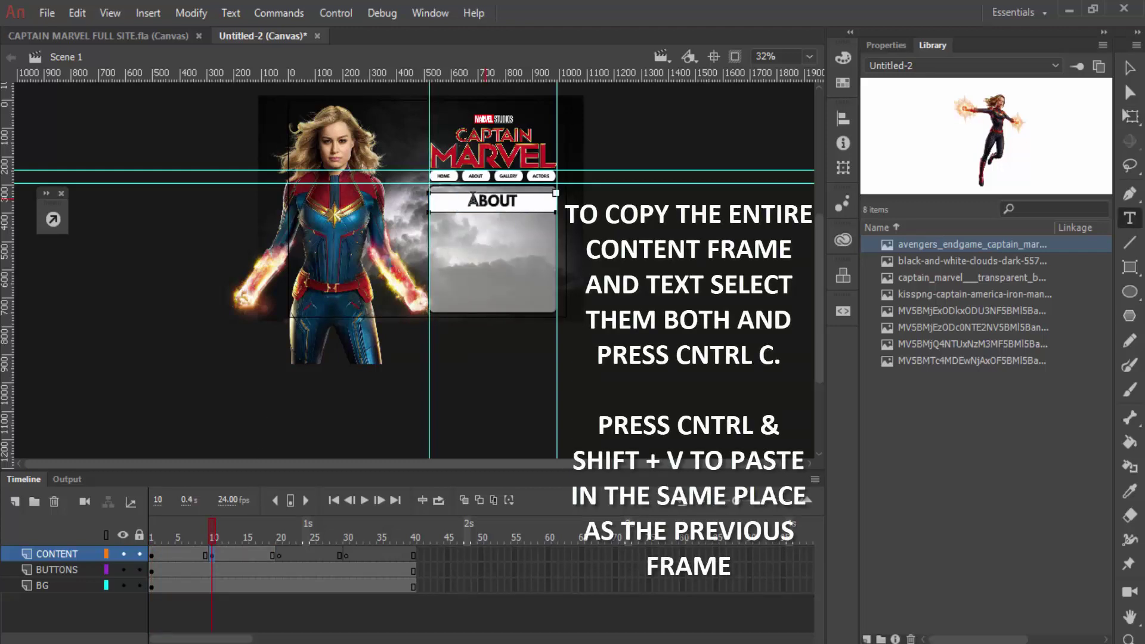
pyautogui.click(1130, 68)
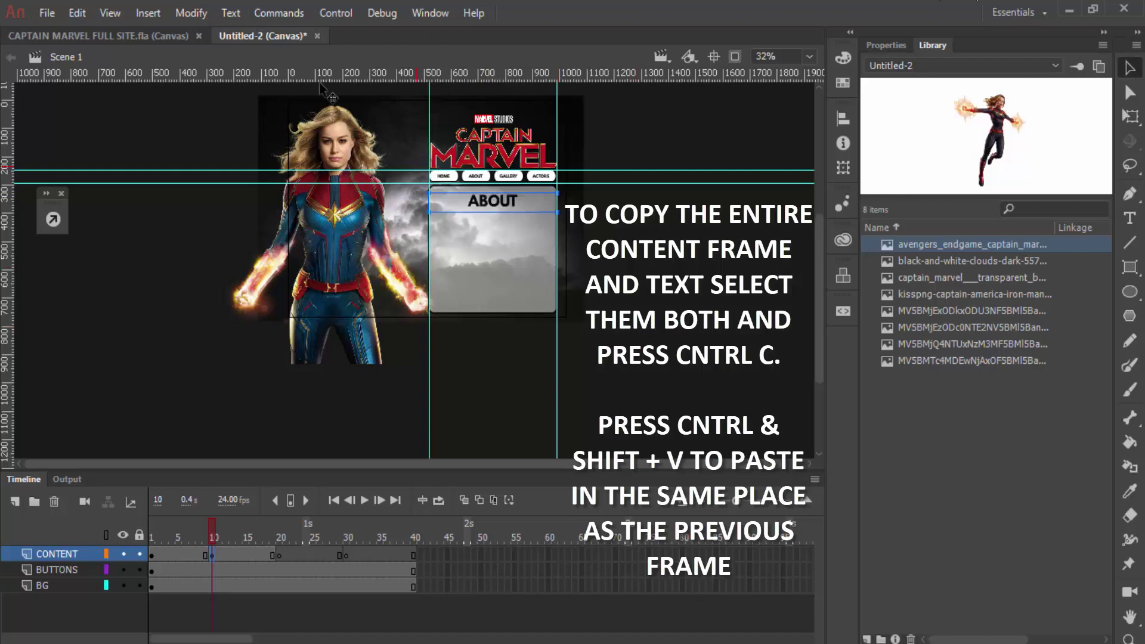
# Step: Copy the synopsis paragraph from CAPTAIN MARVEL FULL SITE.fla and place it below the ABOUT heading in Untitled-2's content rectangle
pyautogui.click(141, 37)
pyautogui.click(250, 542)
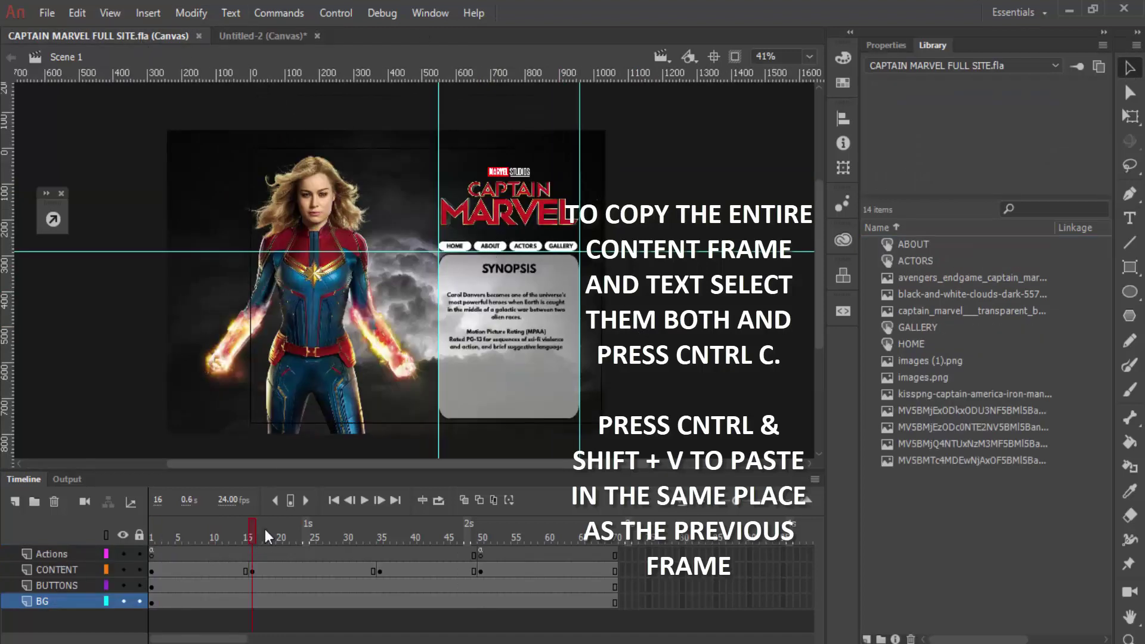
pyautogui.click(518, 311)
pyautogui.click(280, 36)
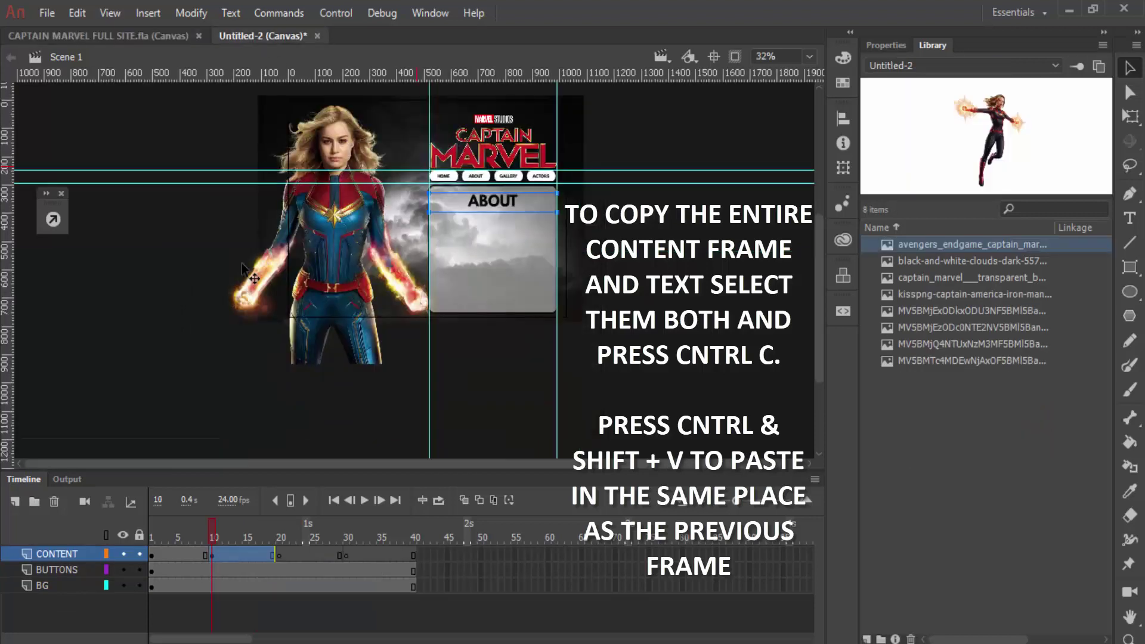
pyautogui.hotkey('ctrl', 'v')
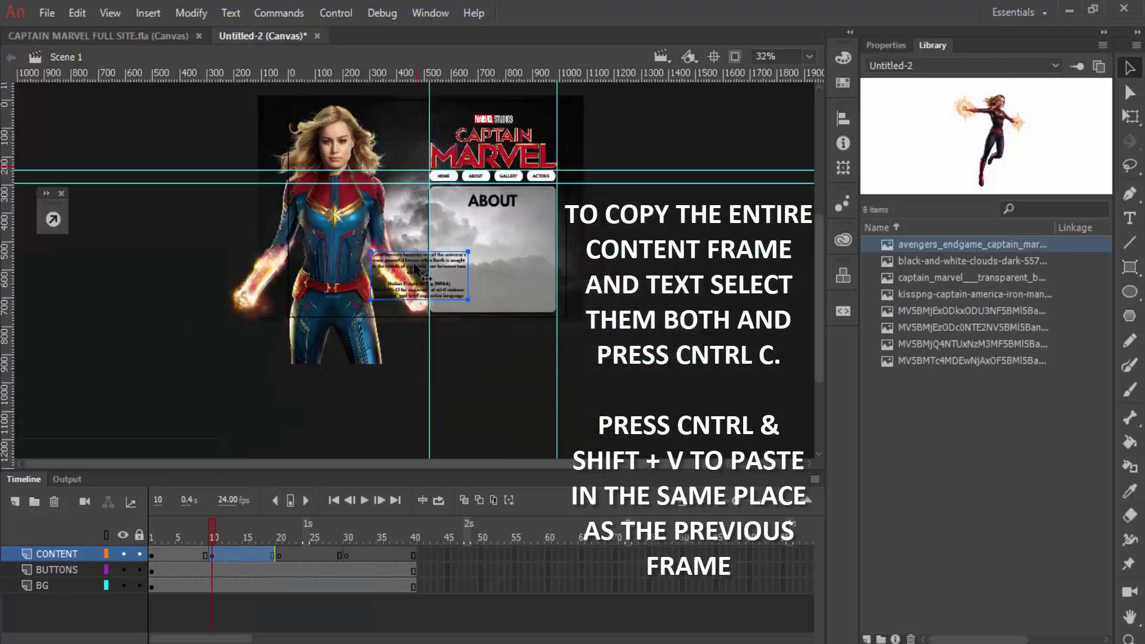
pyautogui.moveTo(413, 264); pyautogui.dragTo(486, 233)
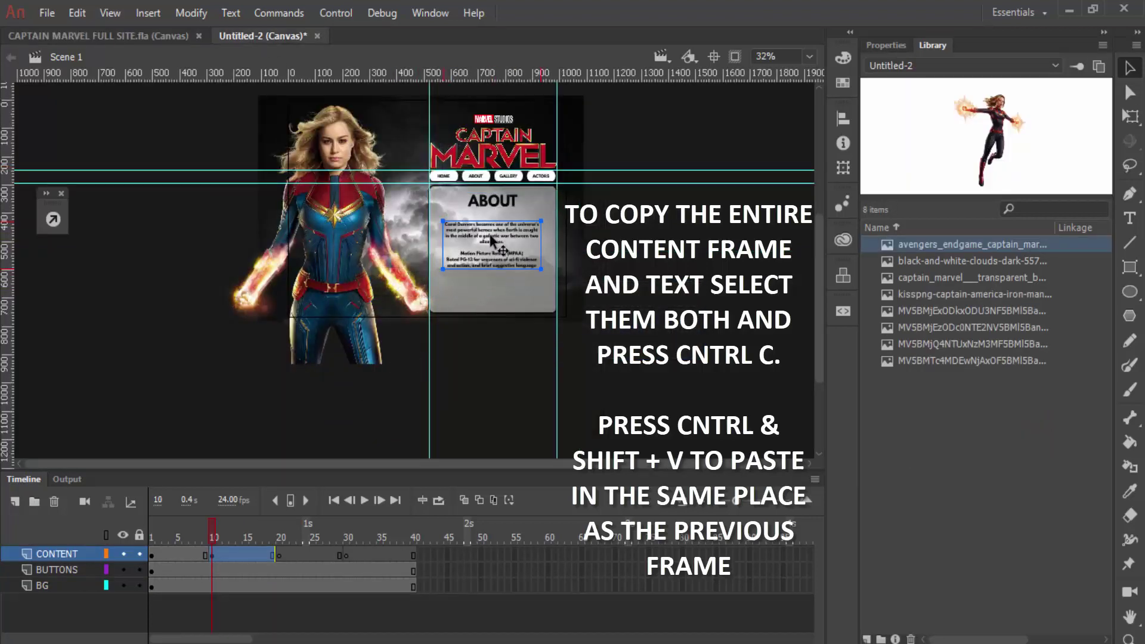
# Step: Copy the content rectangle and ABOUT heading and paste them in the same place on frame 20
pyautogui.click(455, 206)
pyautogui.keyDown('shift'); pyautogui.click(485, 203); pyautogui.keyUp('shift')
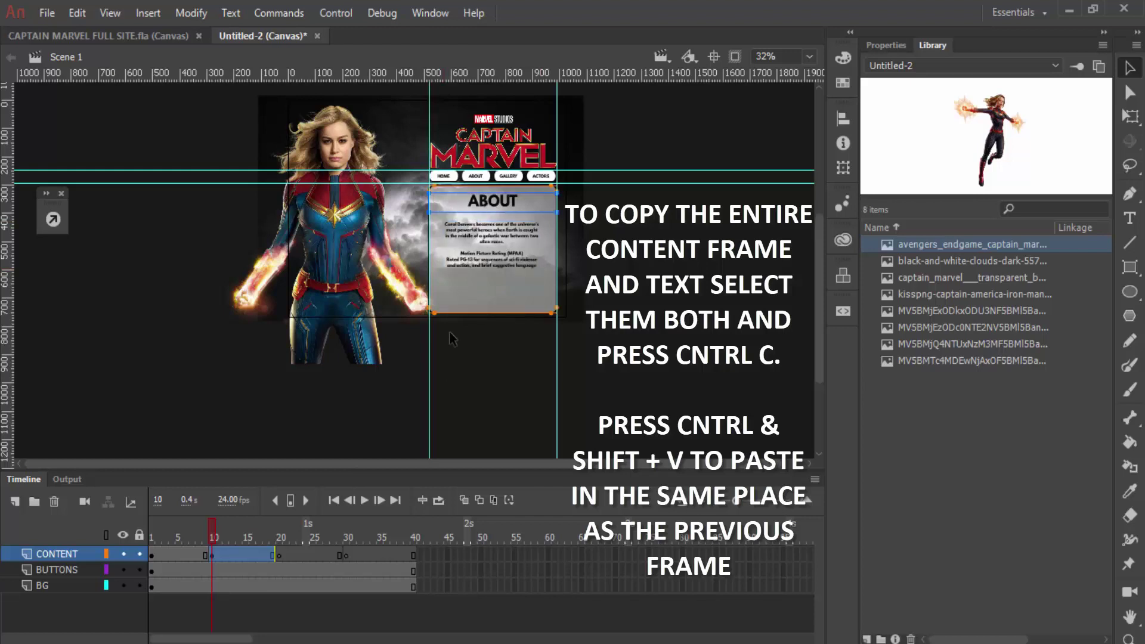
pyautogui.click(281, 539)
pyautogui.click(282, 547)
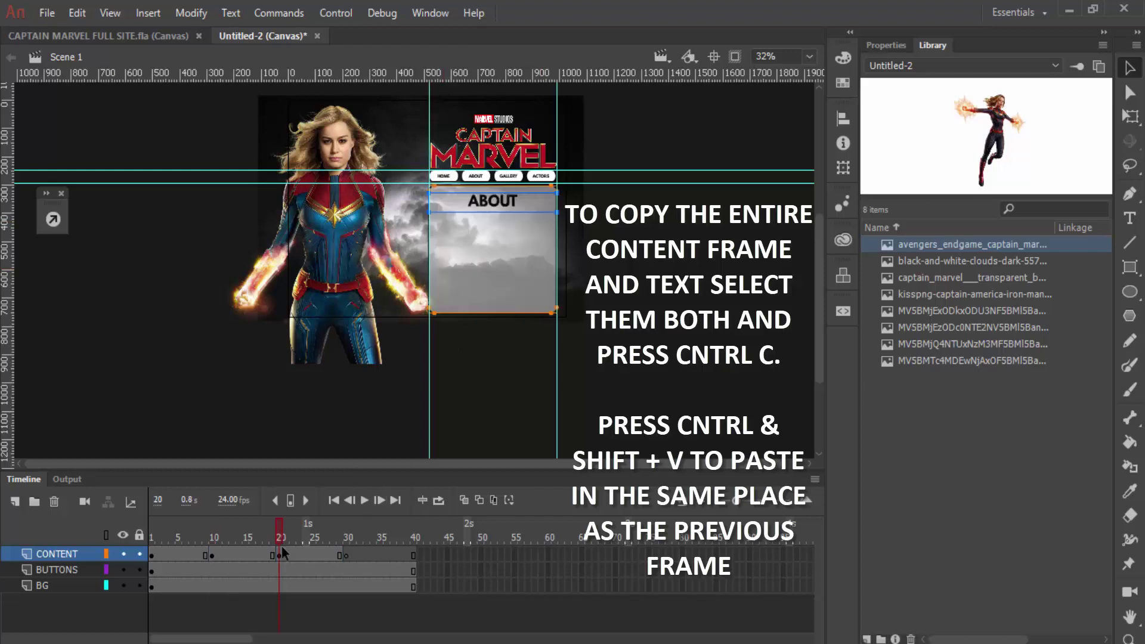
# Step: Change the heading on frame 20 to "GALLERY"
pyautogui.doubleClick(490, 201)
pyautogui.hotkey('ctrl', 'a')
pyautogui.write('GALLERY')
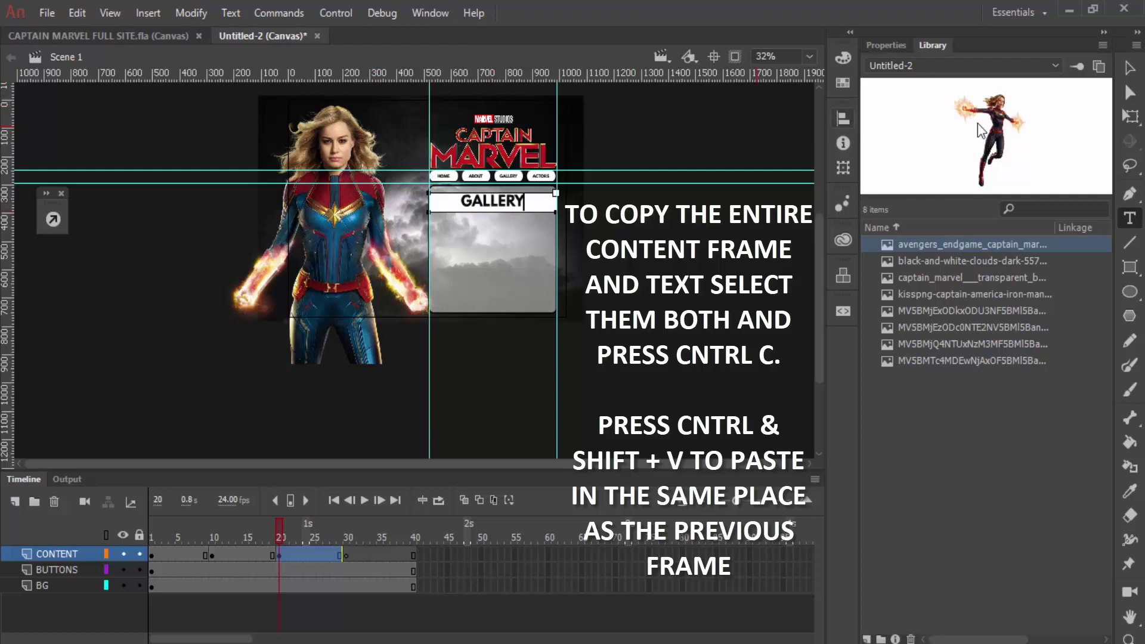
pyautogui.click(1130, 67)
# Step: Place the green-suit bitmap MV5BMjEzODc0NTE2NV5BMl5Ban... on the stage and scale it down into the left half of the content rectangle
pyautogui.click(935, 295)
pyautogui.click(934, 312)
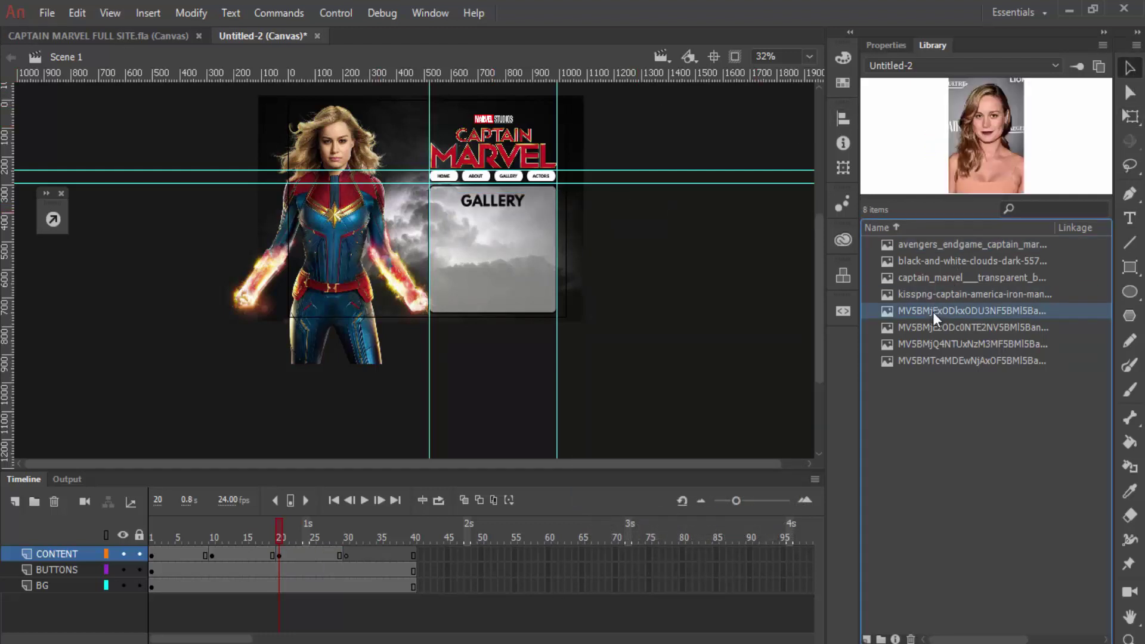
pyautogui.click(928, 328)
pyautogui.moveTo(885, 332); pyautogui.dragTo(486, 265)
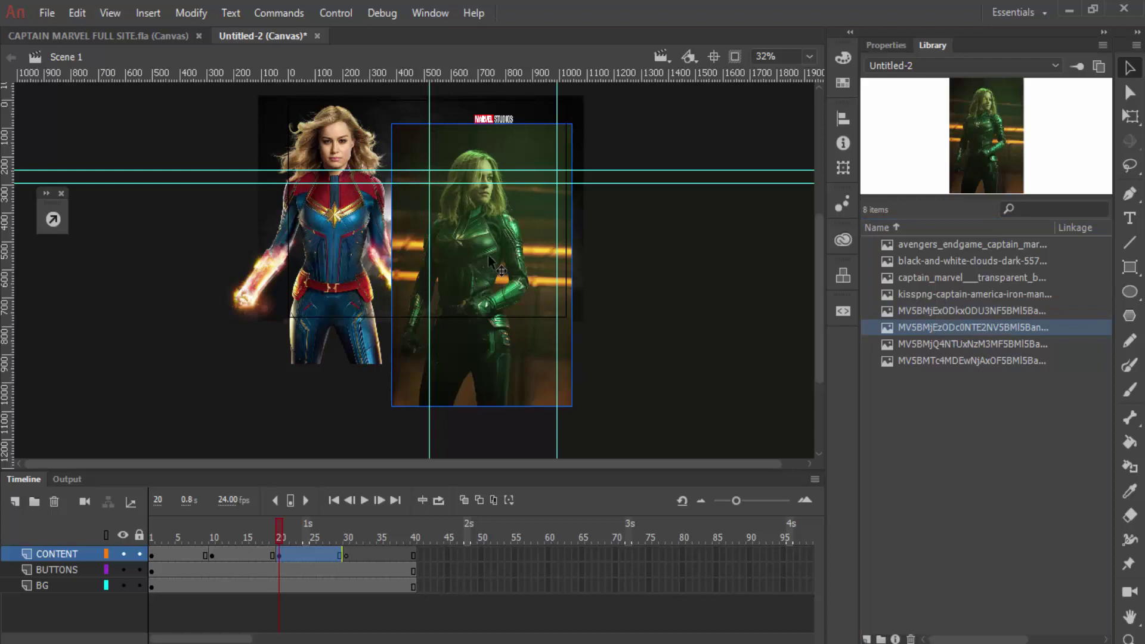
pyautogui.click(1131, 116)
pyautogui.moveTo(393, 126); pyautogui.dragTo(468, 239)
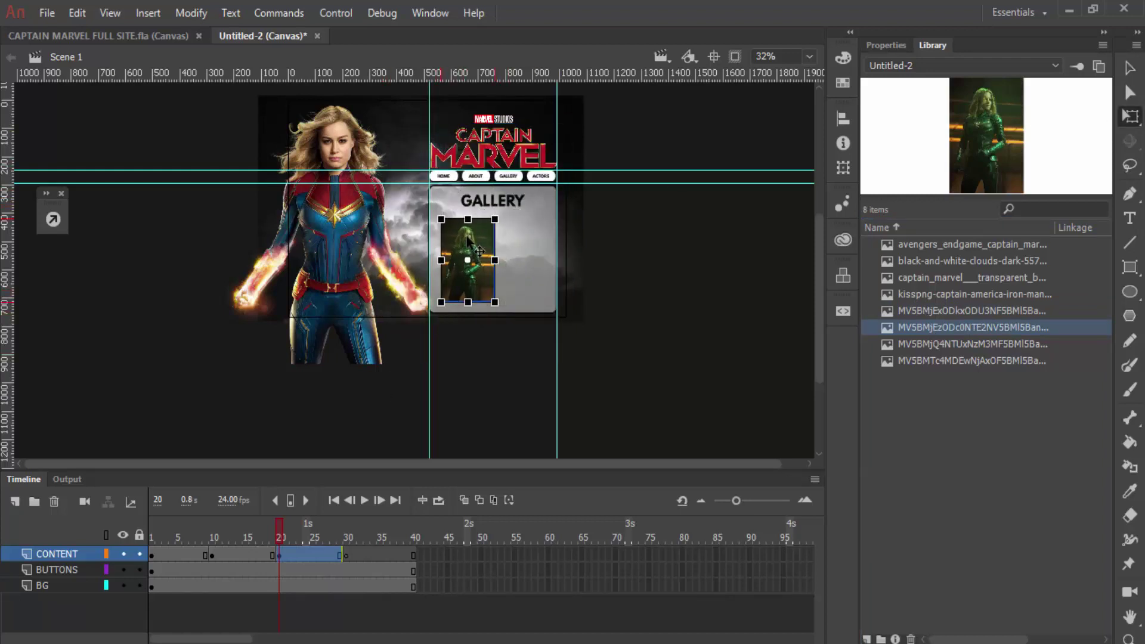
# Step: Place the two-person bitmap MV5BMjQ4NTUxNzM3MF5BMl5Ba... on the stage and scale it down beside the top of the green-suit picture
pyautogui.moveTo(945, 345); pyautogui.dragTo(650, 260)
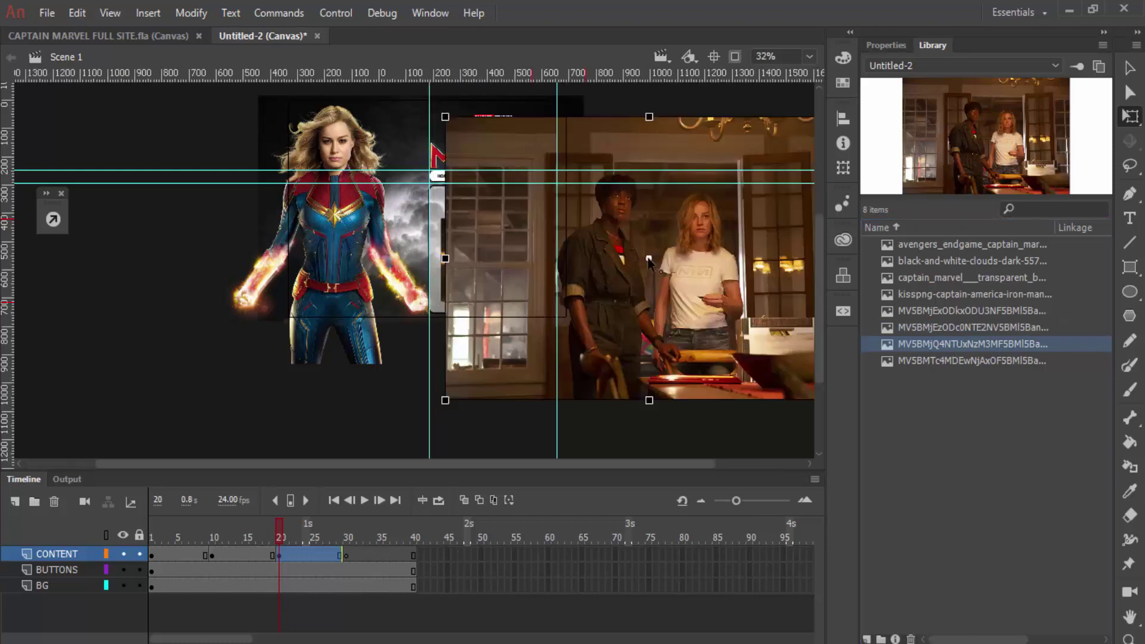
pyautogui.moveTo(445, 116); pyautogui.dragTo(507, 230)
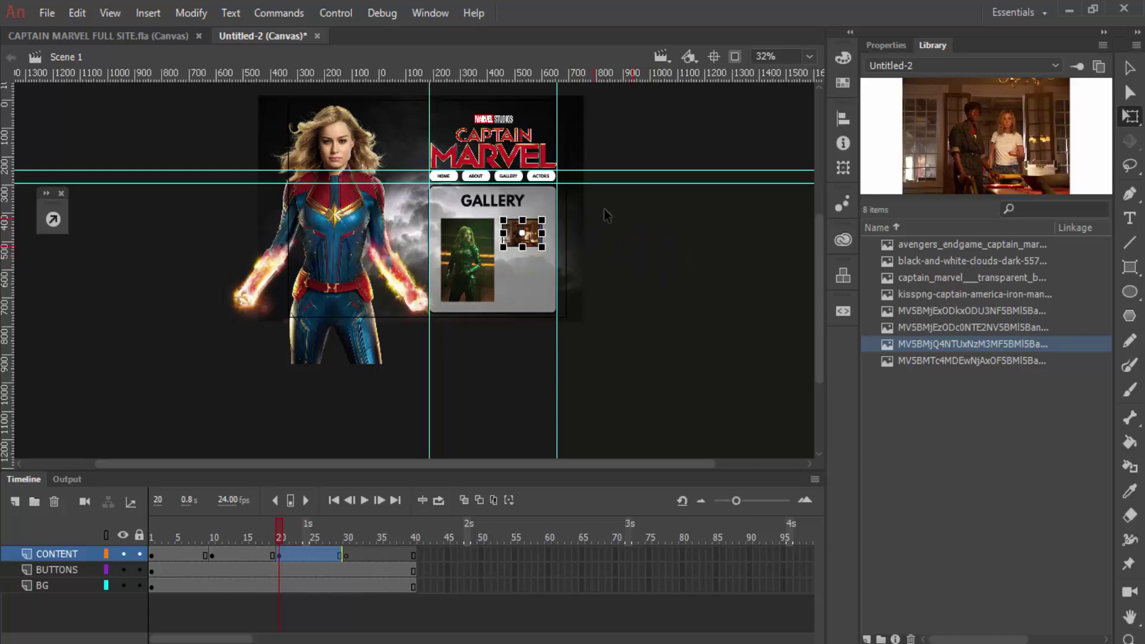
pyautogui.click(694, 271)
# Step: Place the bitmap MV5BMTc4MDEwNjAxOF5BMl5Ba... on the stage and scale it down below the two-person picture
pyautogui.moveTo(997, 361); pyautogui.dragTo(669, 322)
pyautogui.moveTo(583, 262); pyautogui.dragTo(522, 276)
pyautogui.scroll(3, 522, 274)
pyautogui.moveTo(476, 243); pyautogui.dragTo(511, 257)
pyautogui.scroll(3, 489, 234)
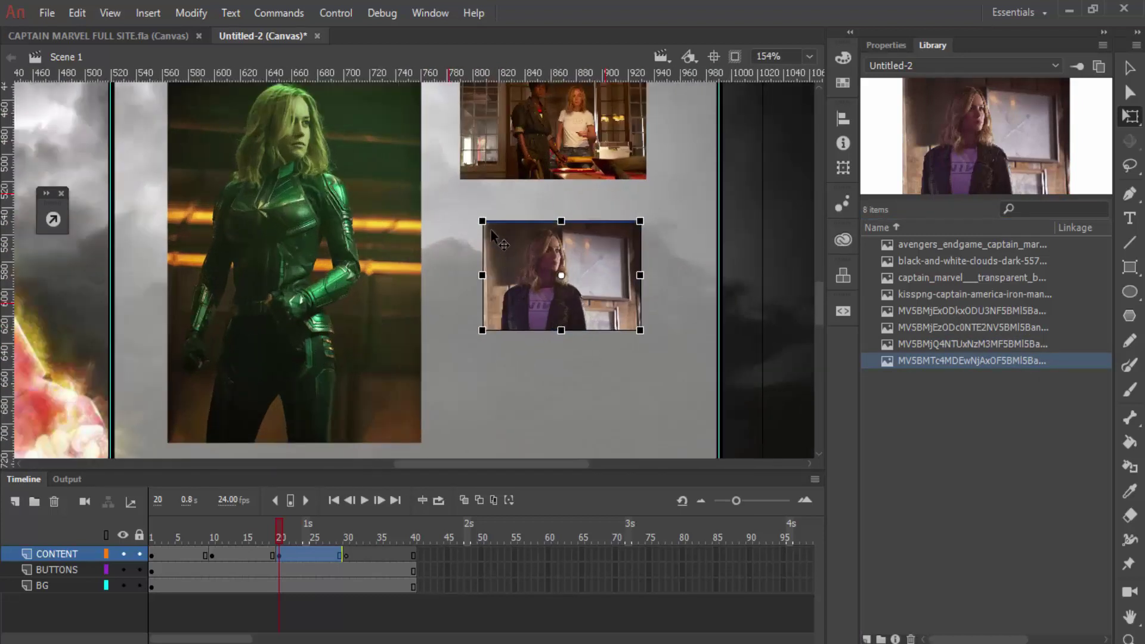
# Step: Enlarge the lower gallery picture and position it just beneath the two-person picture
pyautogui.moveTo(480, 221)
pyautogui.mouseDown()
pyautogui.moveTo(471, 212)
pyautogui.moveTo(468, 225)
pyautogui.moveTo(468, 210)
pyautogui.moveTo(480, 215)
pyautogui.mouseUp()
pyautogui.press('Left')
pyautogui.press('Left')
pyautogui.press('Left')
pyautogui.press('Left')
pyautogui.press('Left')
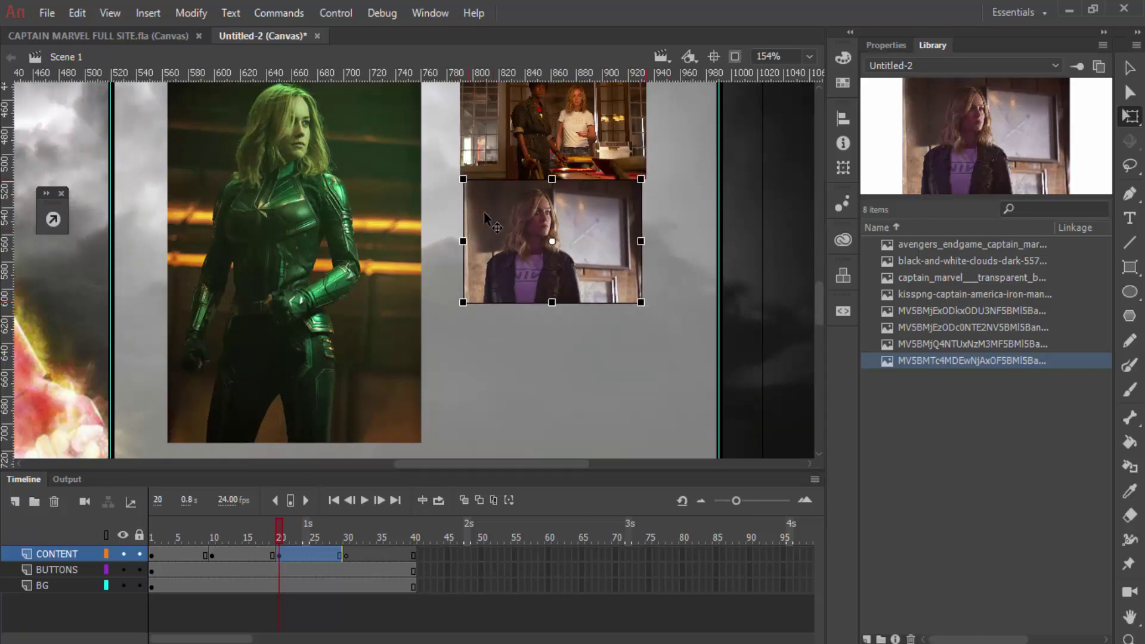
pyautogui.moveTo(638, 303); pyautogui.dragTo(653, 313)
pyautogui.moveTo(583, 243); pyautogui.dragTo(582, 264)
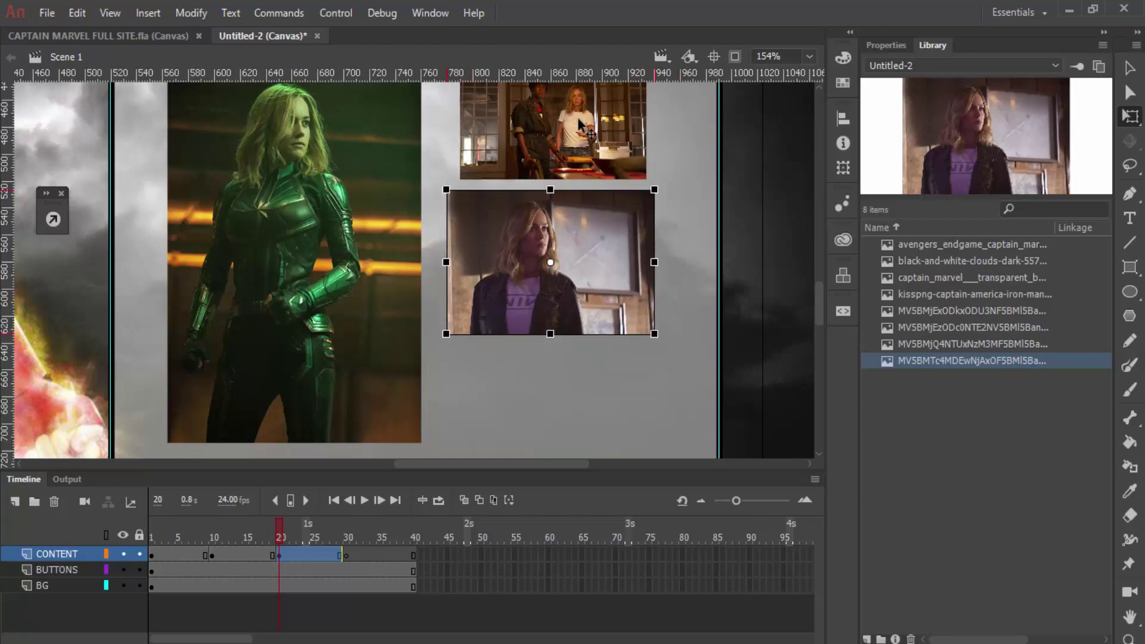
# Step: Set the two-person picture's width to 160
pyautogui.click(620, 140)
pyautogui.click(896, 47)
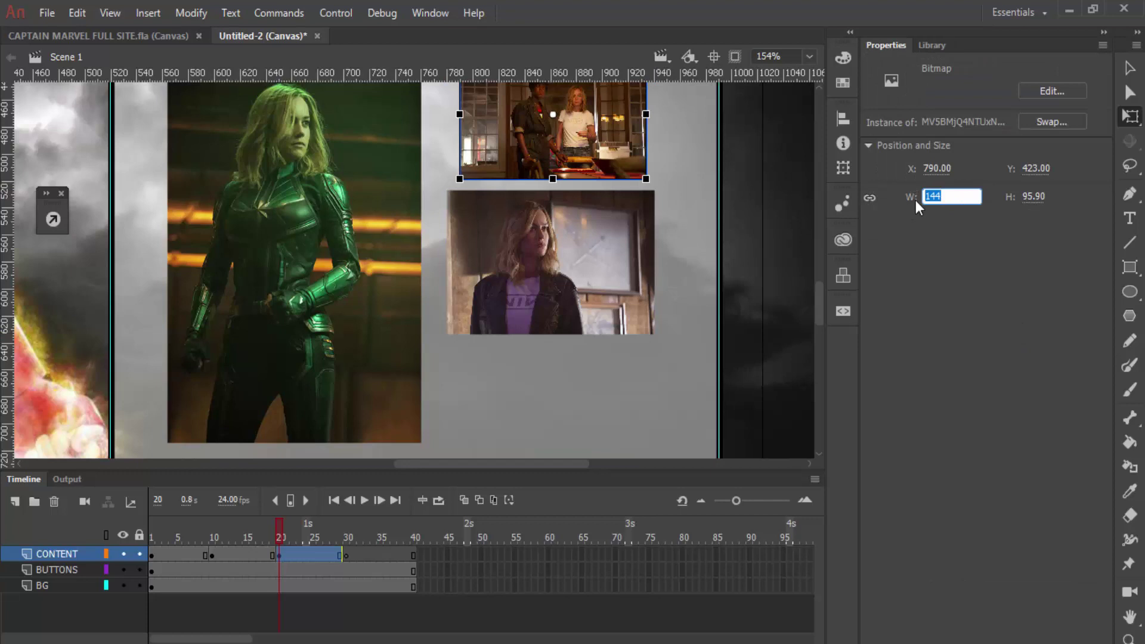
pyautogui.write('15')
pyautogui.press('BackSpace')
pyautogui.write('60')
pyautogui.press('Return')
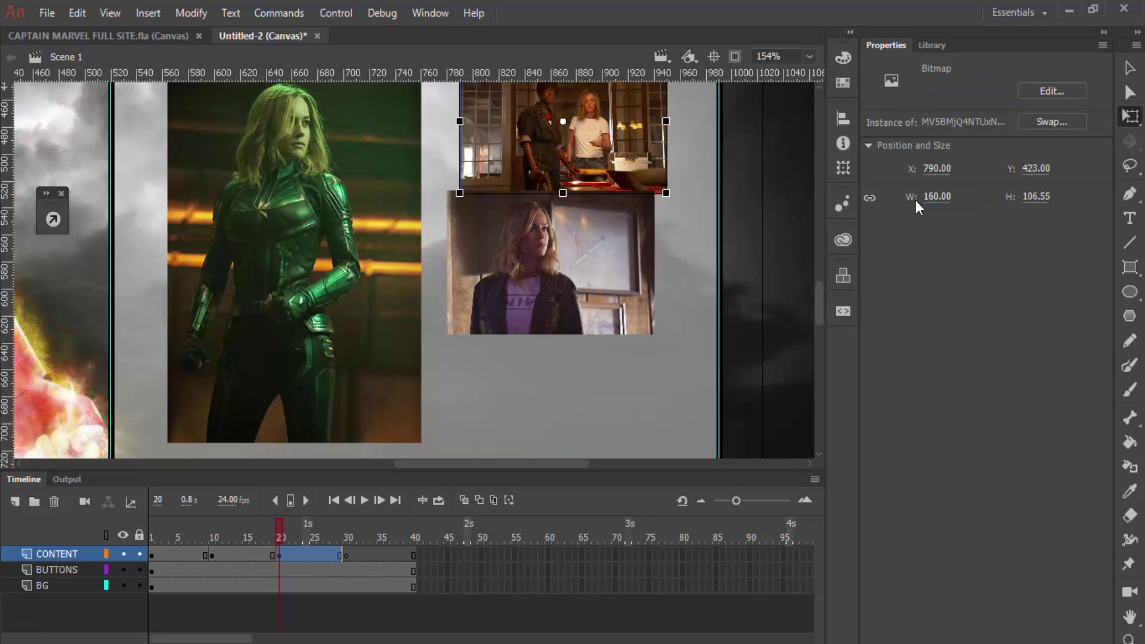
# Step: Move the lower gallery picture to X 790, Y 547, in line with the left edge of the picture above
pyautogui.click(548, 260)
pyautogui.moveTo(538, 277); pyautogui.dragTo(549, 300)
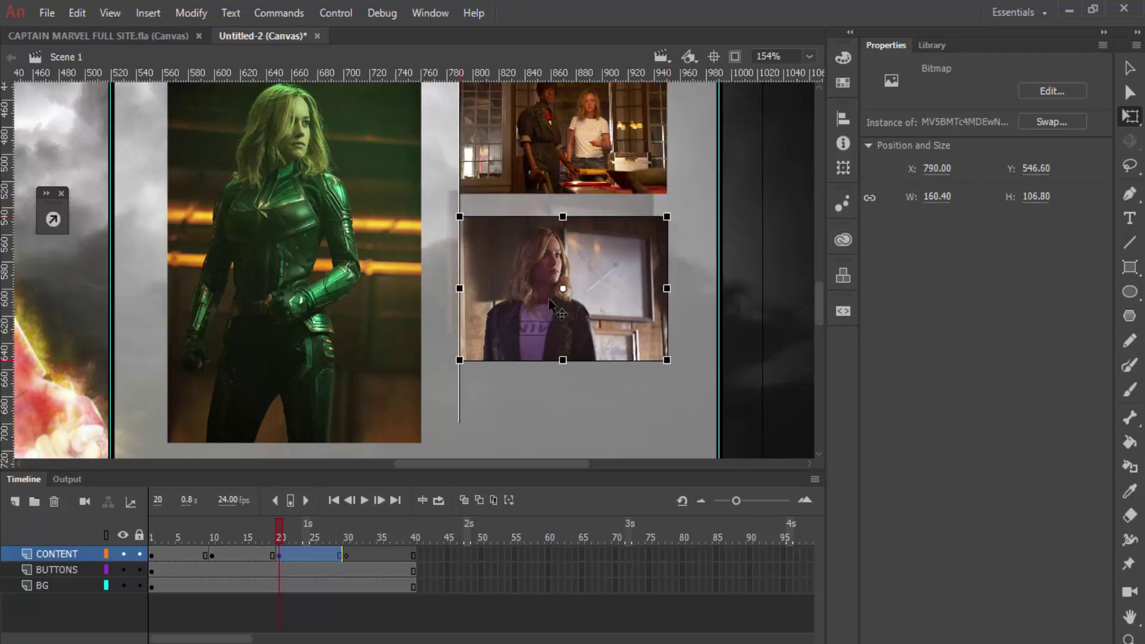
# Step: Set the two-person picture's width to 175 and move it left to X 779
pyautogui.click(593, 160)
pyautogui.click(937, 196)
pyautogui.write('175')
pyautogui.press('Return')
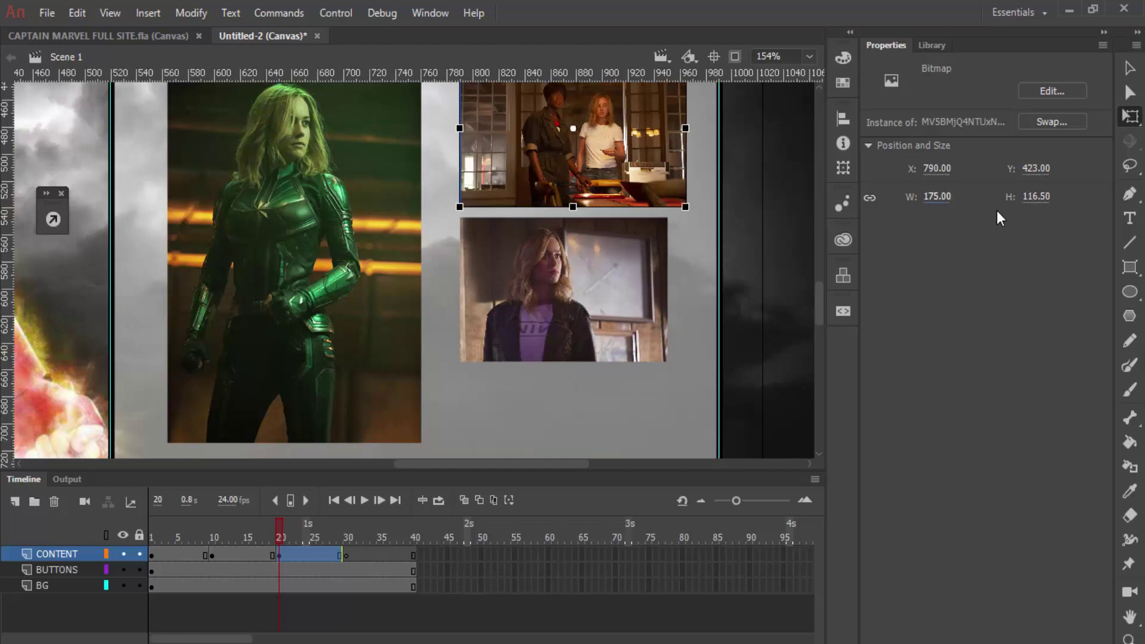
pyautogui.moveTo(617, 158); pyautogui.dragTo(604, 158)
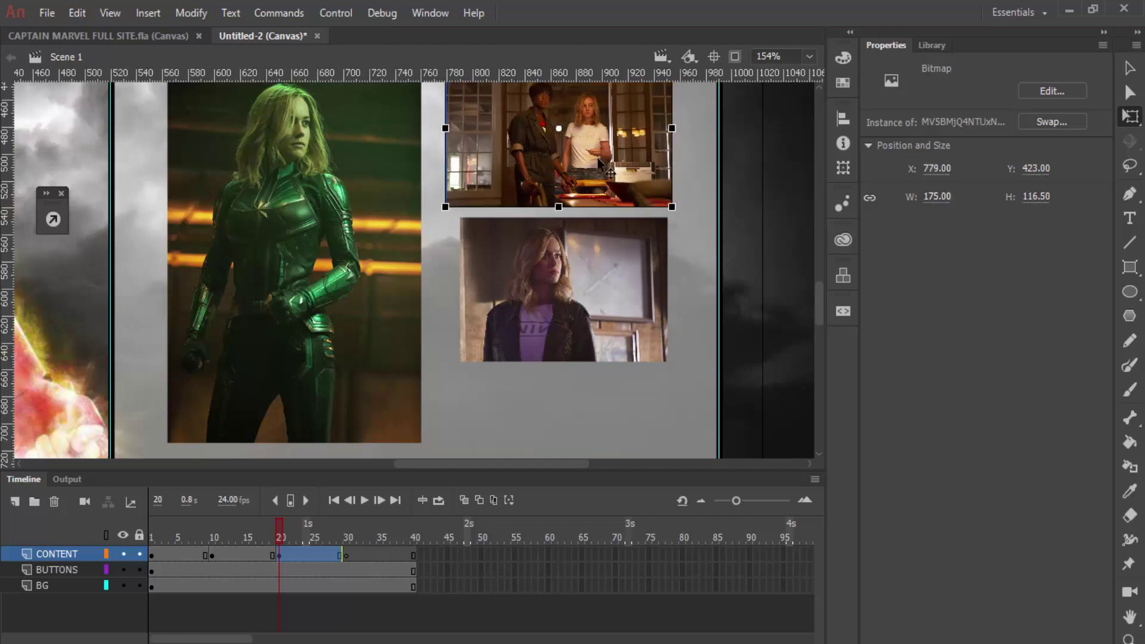
# Step: Move the two-person gallery picture to X 778, Y 421
pyautogui.scroll(3, 593, 212)
pyautogui.moveTo(592, 212); pyautogui.dragTo(591, 211)
pyautogui.scroll(-4, 590, 209)
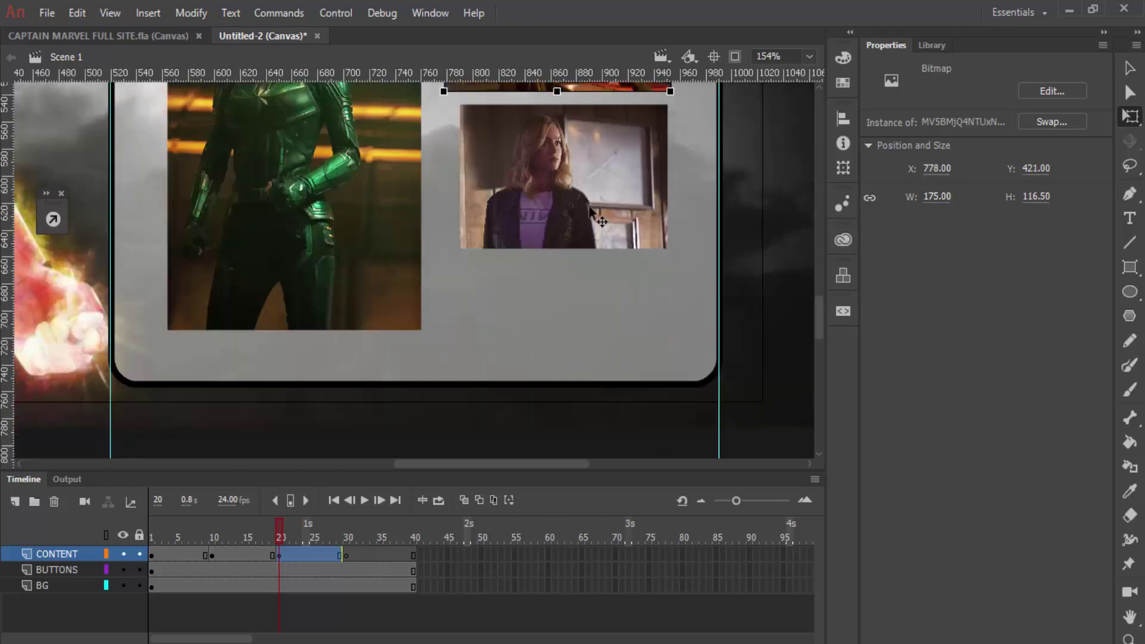
# Step: Set the lower gallery picture's width to 175 and move it to X 778, flush with the picture above
pyautogui.click(534, 189)
pyautogui.click(937, 196)
pyautogui.write('17')
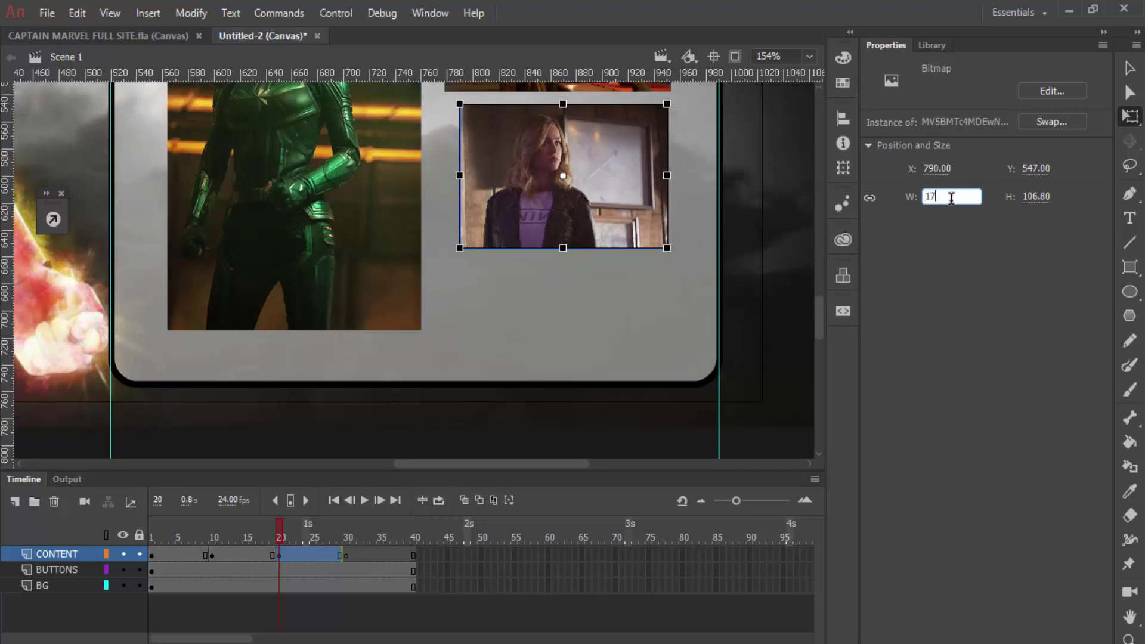
pyautogui.write('5')
pyautogui.press('Return')
pyautogui.moveTo(624, 214); pyautogui.dragTo(613, 213)
pyautogui.scroll(4, 659, 251)
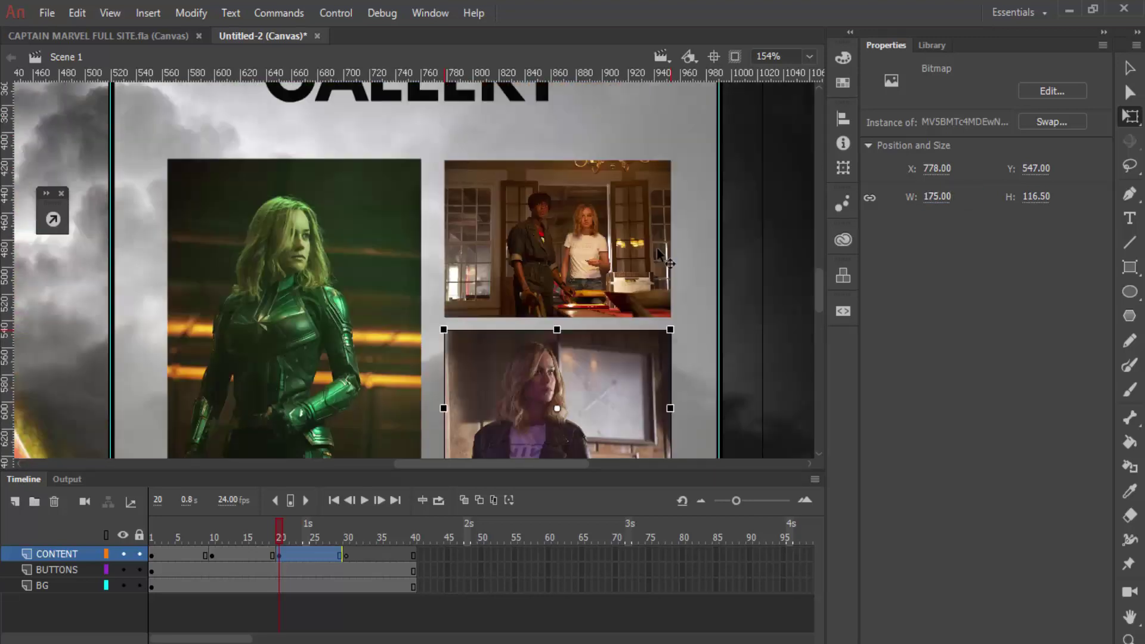
# Step: Move the lower gallery picture down to Y 556
pyautogui.click(690, 269)
pyautogui.scroll(-4, 680, 274)
pyautogui.click(591, 308)
pyautogui.click(576, 160)
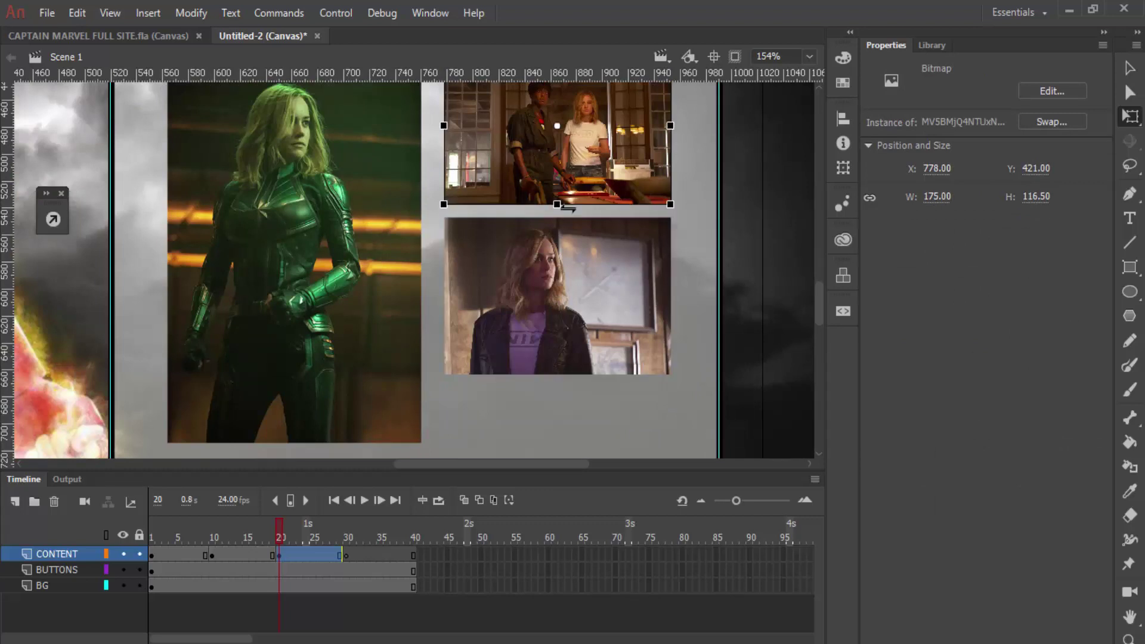
pyautogui.click(568, 258)
pyautogui.scroll(1, 625, 255)
pyautogui.scroll(-2, 624, 258)
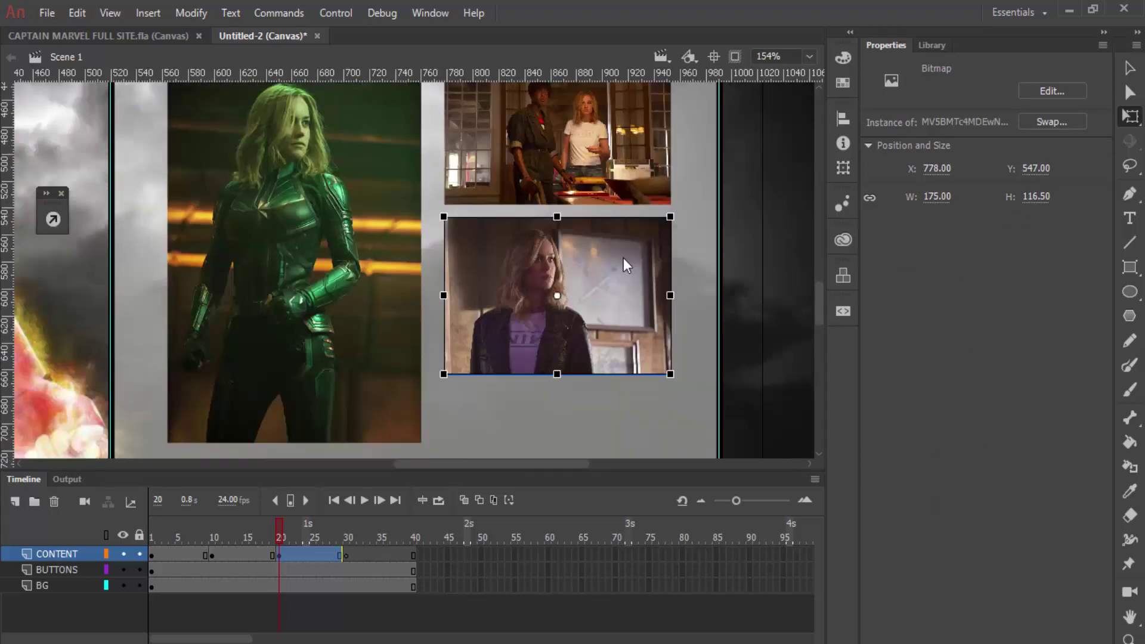
pyautogui.press('Down')
pyautogui.press('Down')
pyautogui.press('Down')
pyautogui.press('Down')
pyautogui.press('Down')
pyautogui.press('Down')
pyautogui.press('Down')
pyautogui.press('Down')
pyautogui.press('Down')
pyautogui.scroll(4, 621, 257)
pyautogui.scroll(-4, 588, 229)
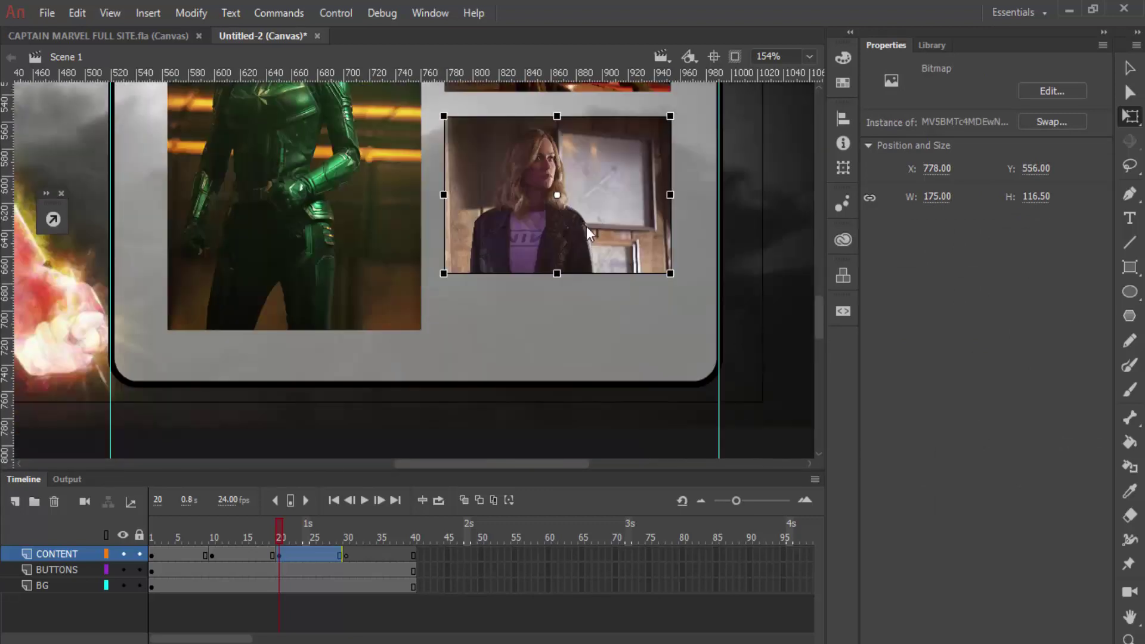
# Step: Nudge the lower gallery picture further down and move the two-person picture down to Y 440
pyautogui.press('Down')
pyautogui.press('Down')
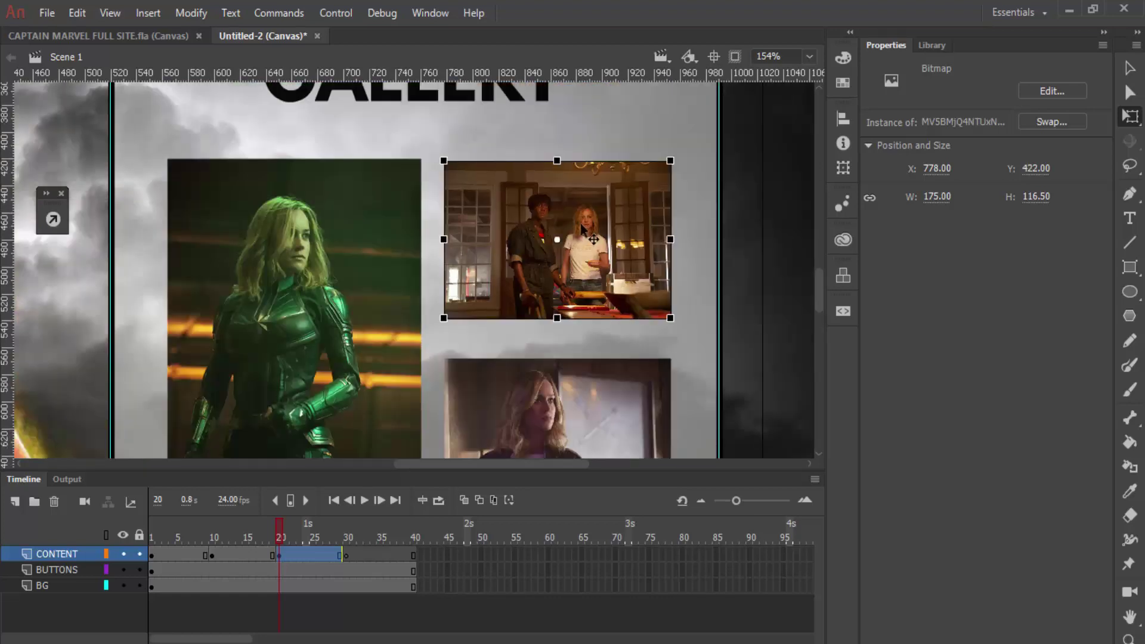
pyautogui.press('Down')
pyautogui.press('Down')
pyautogui.press('Down')
pyautogui.press('Down')
pyautogui.press('Down')
pyautogui.press('Down')
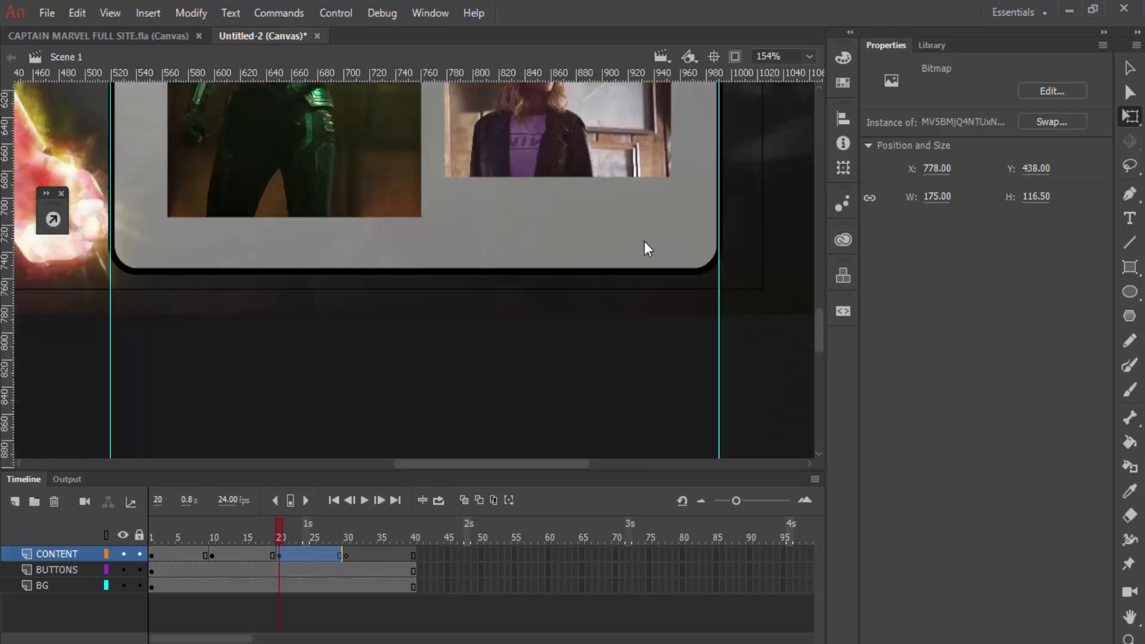
pyautogui.scroll(2, 585, 205)
# Step: Move the lower gallery picture down to Y 572
pyautogui.press('Down')
pyautogui.press('Down')
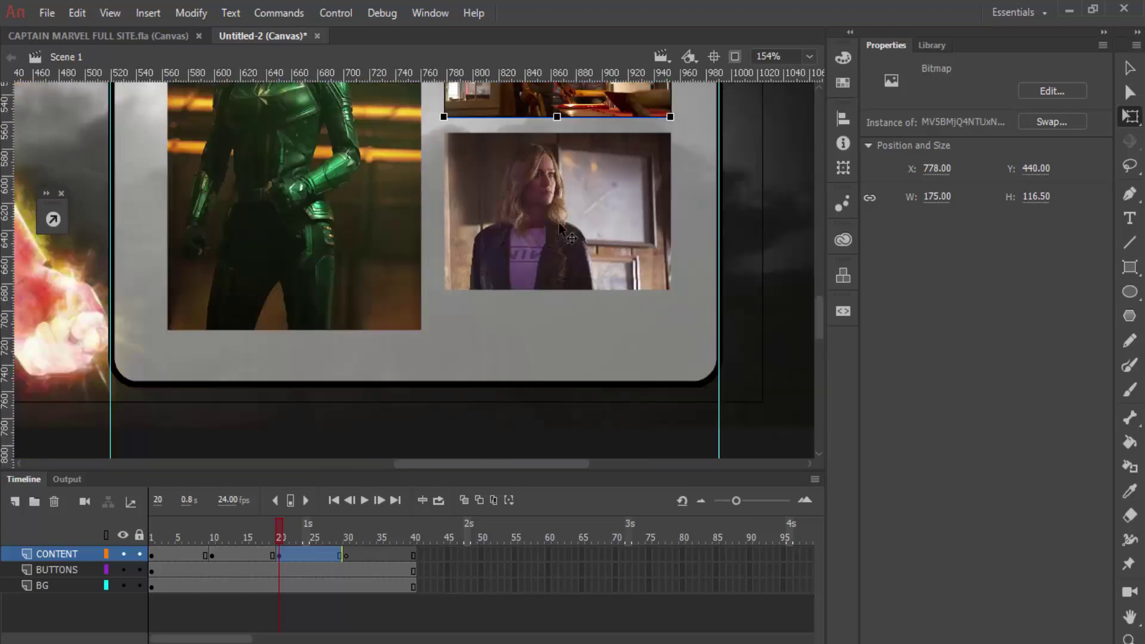
pyautogui.click(562, 228)
pyautogui.press('Down')
pyautogui.press('Down')
pyautogui.press('Down')
pyautogui.press('Down')
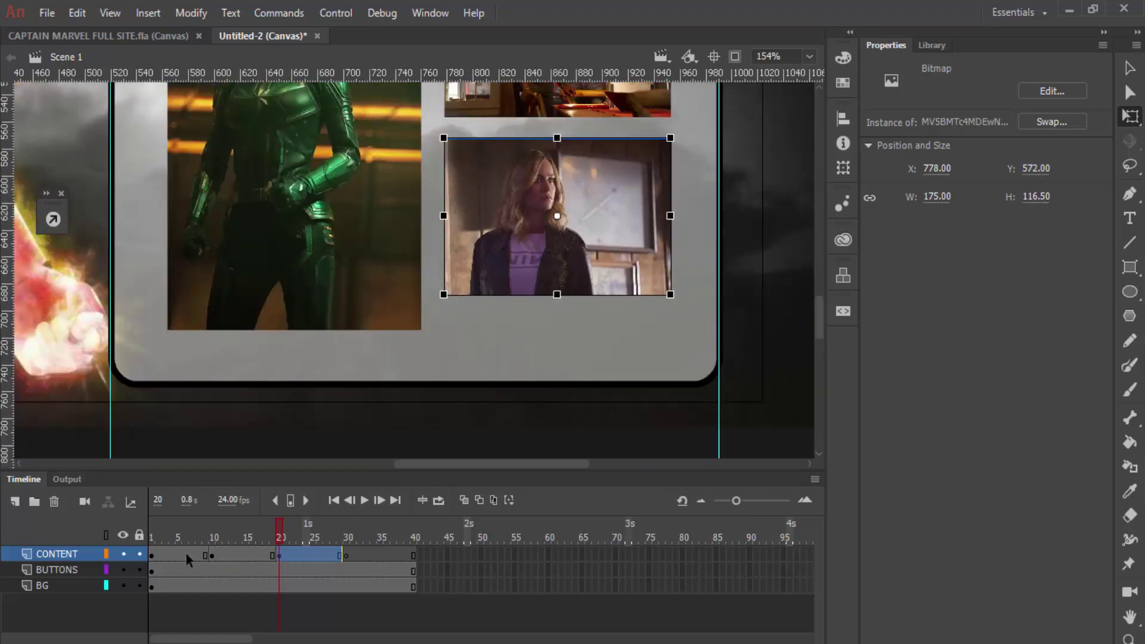
pyautogui.scroll(-3, 747, 229)
pyautogui.scroll(2, 764, 259)
pyautogui.scroll(-1, 764, 259)
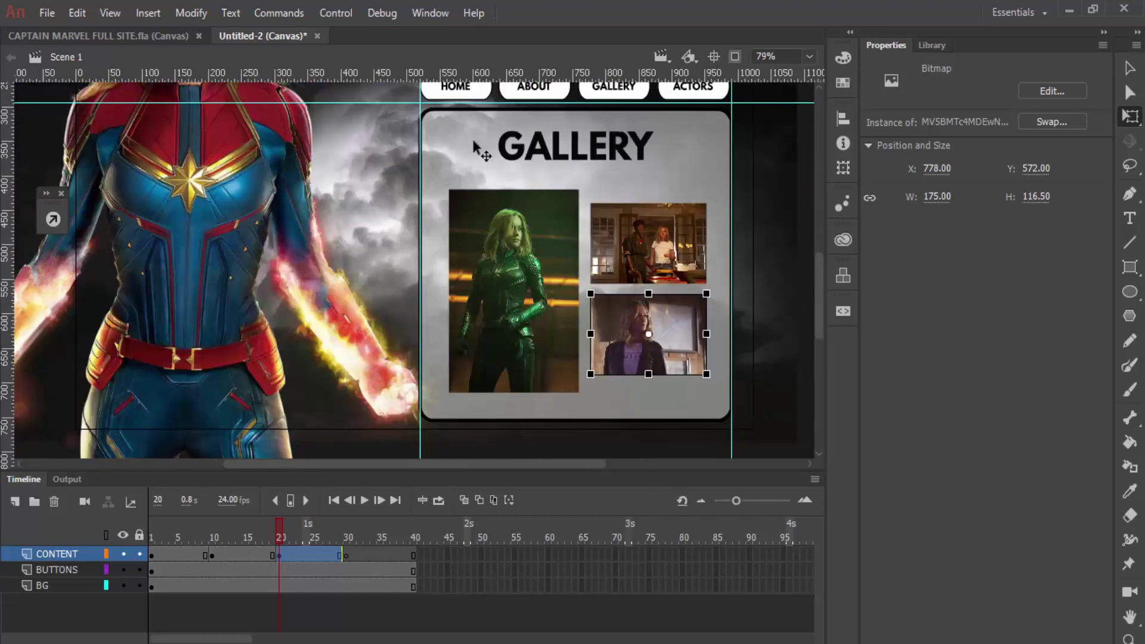
# Step: Copy the gallery page's panel and heading in place onto CONTENT frame 30 and change the heading to ACTORS
pyautogui.click(475, 146)
pyautogui.click(348, 553)
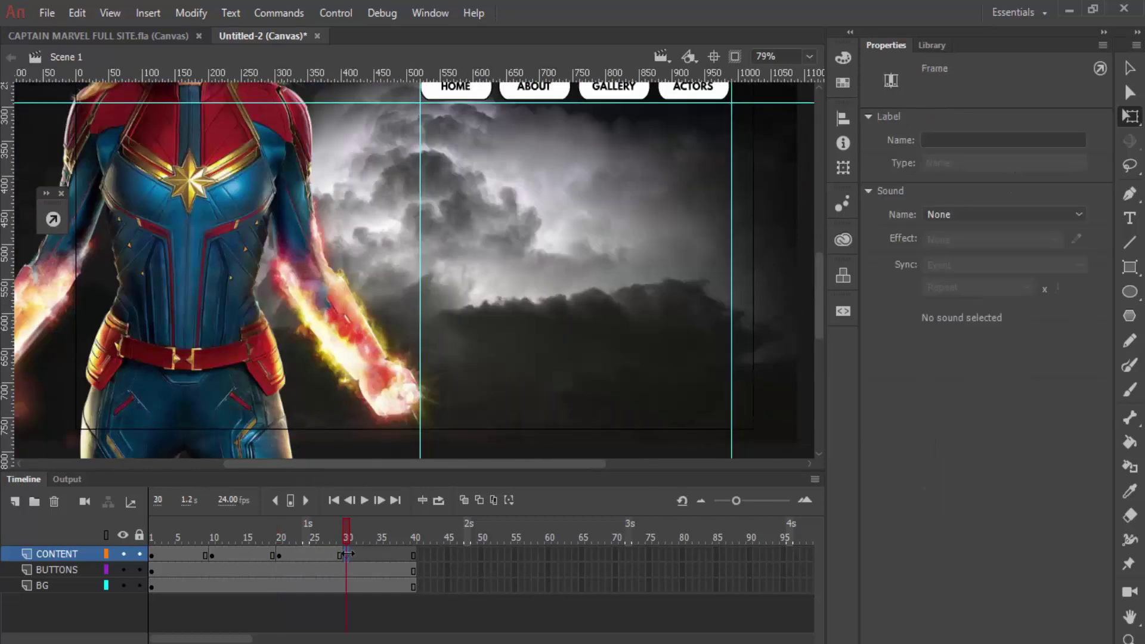
pyautogui.doubleClick(575, 156)
pyautogui.doubleClick(569, 149)
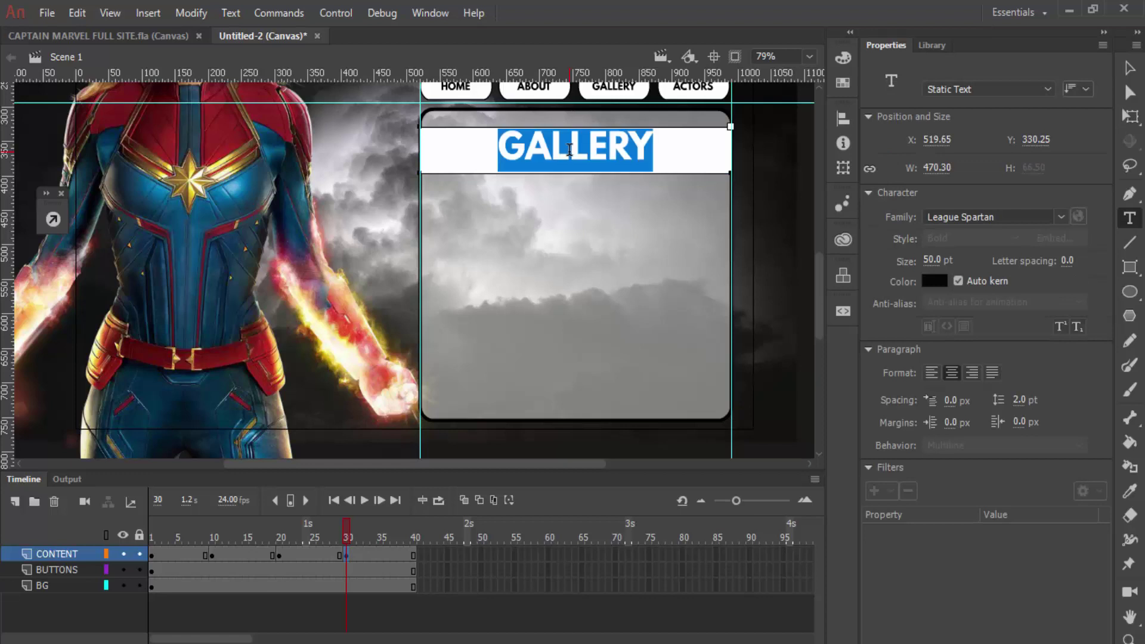
pyautogui.write('ACTORS')
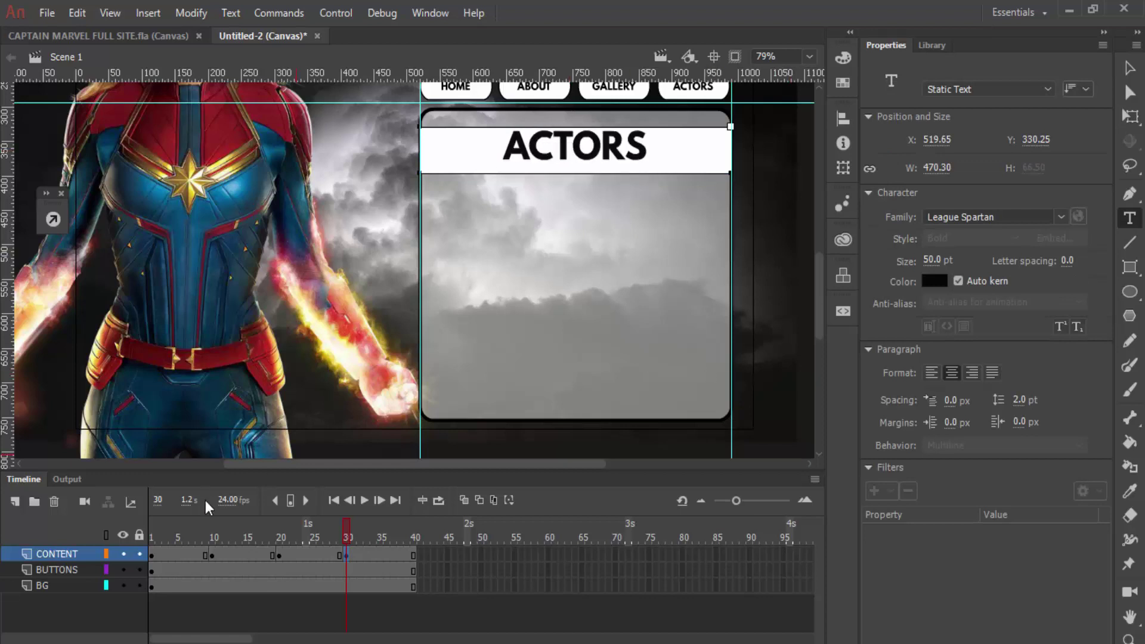
pyautogui.click(1130, 67)
# Step: Place the blonde actress's portrait from the library beneath the ACTORS heading, centred in the panel
pyautogui.click(932, 45)
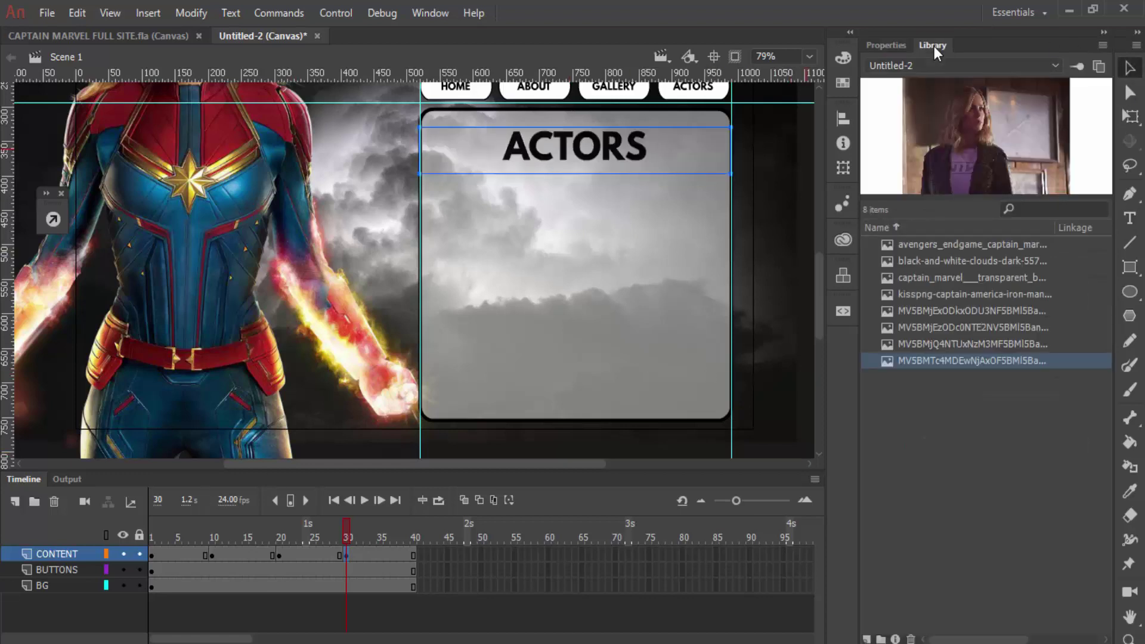
pyautogui.click(954, 277)
pyautogui.click(949, 261)
pyautogui.click(949, 276)
pyautogui.click(950, 294)
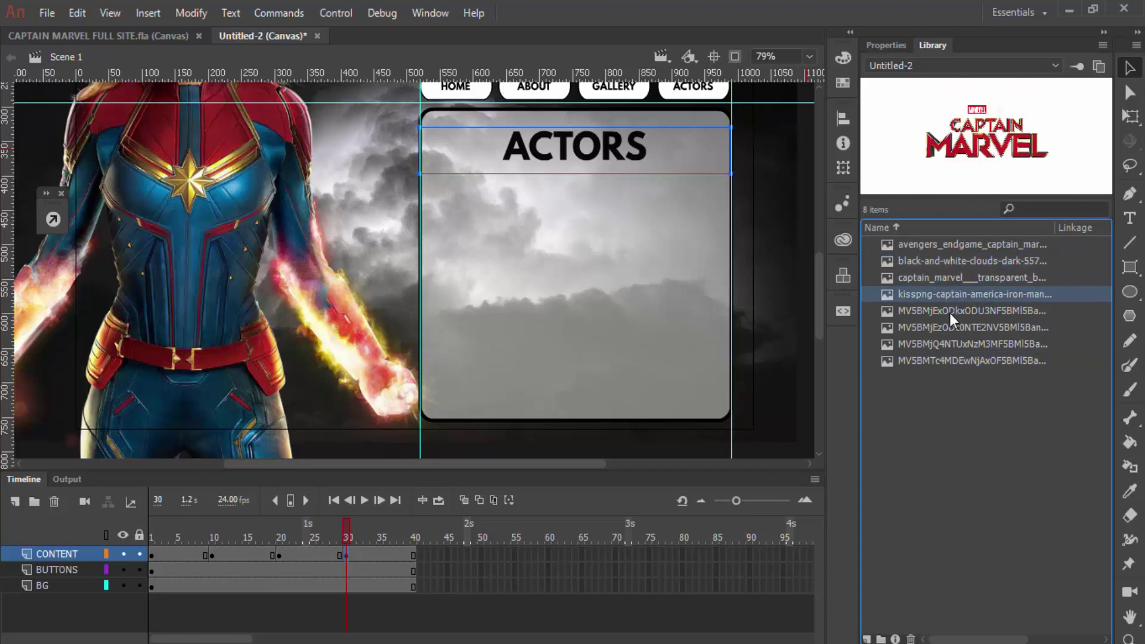
pyautogui.click(950, 311)
pyautogui.moveTo(950, 313); pyautogui.dragTo(588, 276)
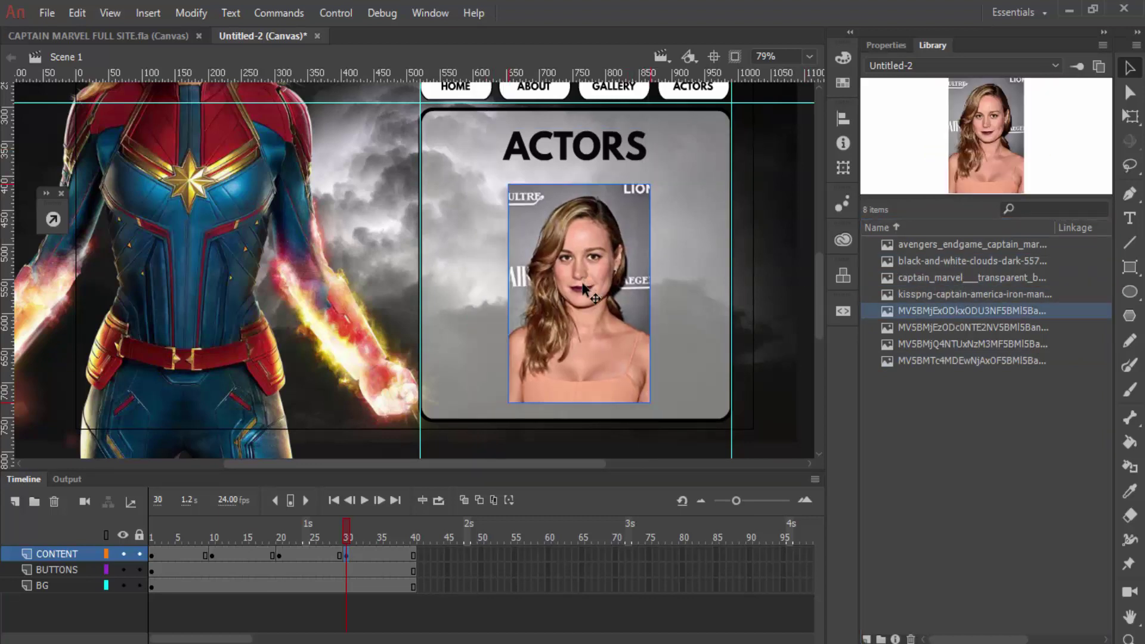
# Step: Copy the line "WELCOME TO MY CAPTAIN MARVEL PAGE" from the welcome page and paste it in place on frame 30
pyautogui.click(183, 535)
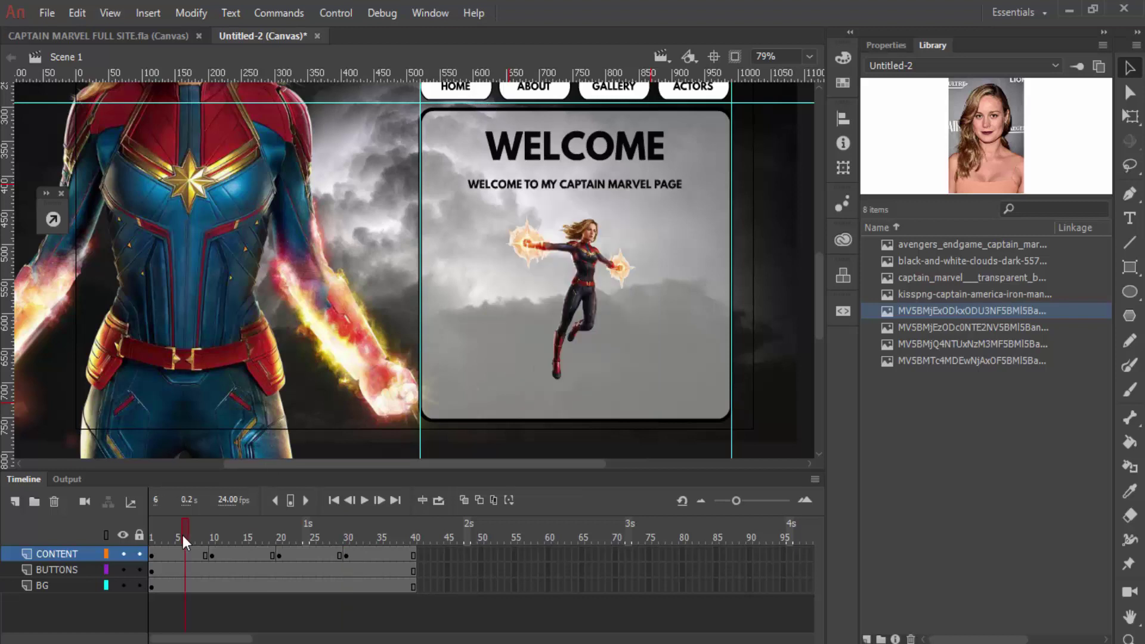
pyautogui.click(533, 185)
pyautogui.click(348, 542)
pyautogui.hotkey('ctrl', 'shift', 'v')
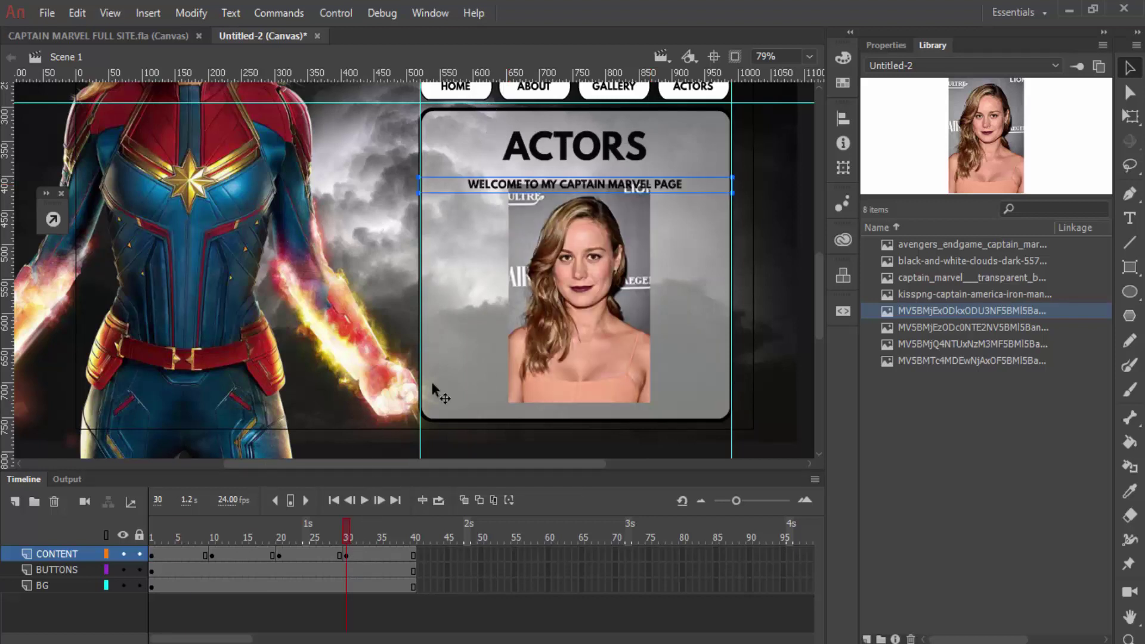
# Step: Replace the pasted text line on the ACTORS page with "BRIE LARSON"
pyautogui.doubleClick(507, 185)
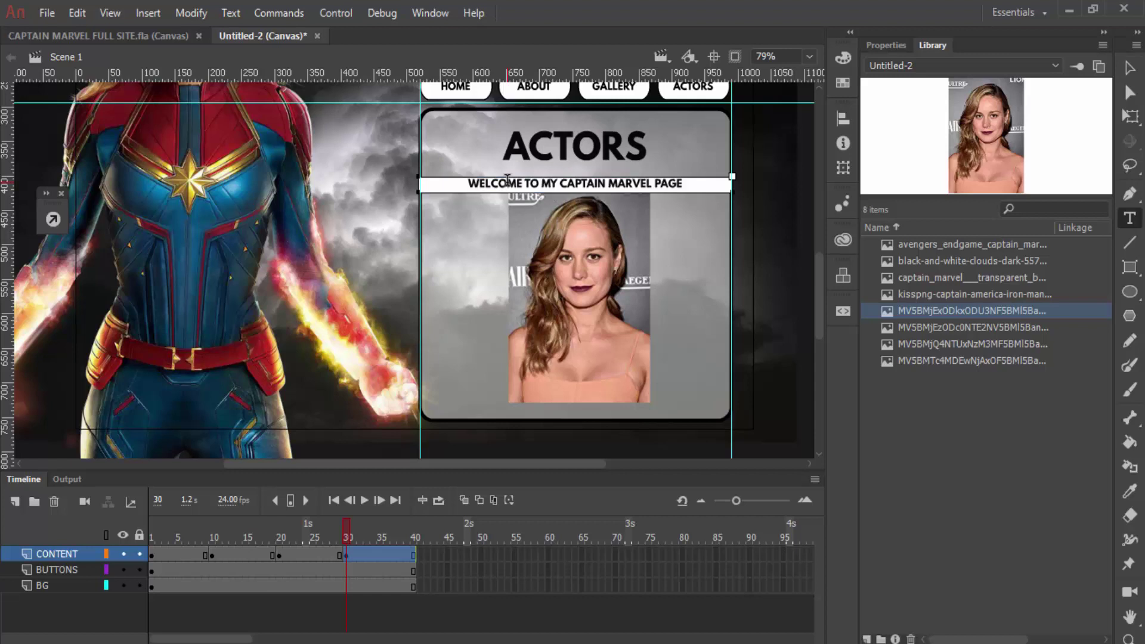
pyautogui.hotkey('ctrl', 'a')
pyautogui.write('BRIE LARSON')
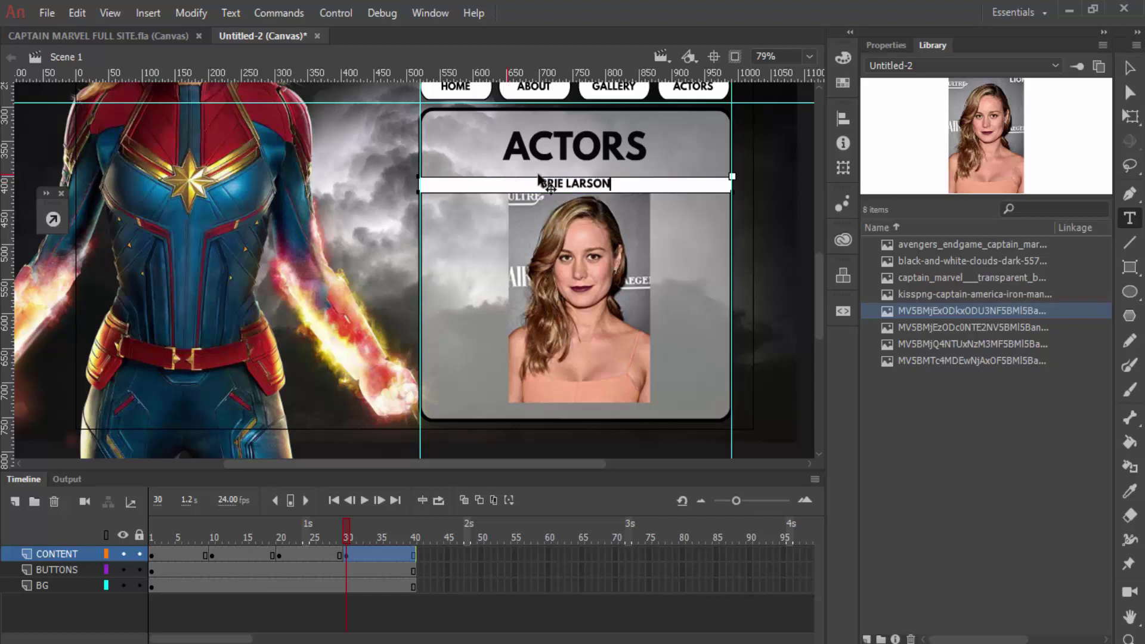
pyautogui.click(1130, 67)
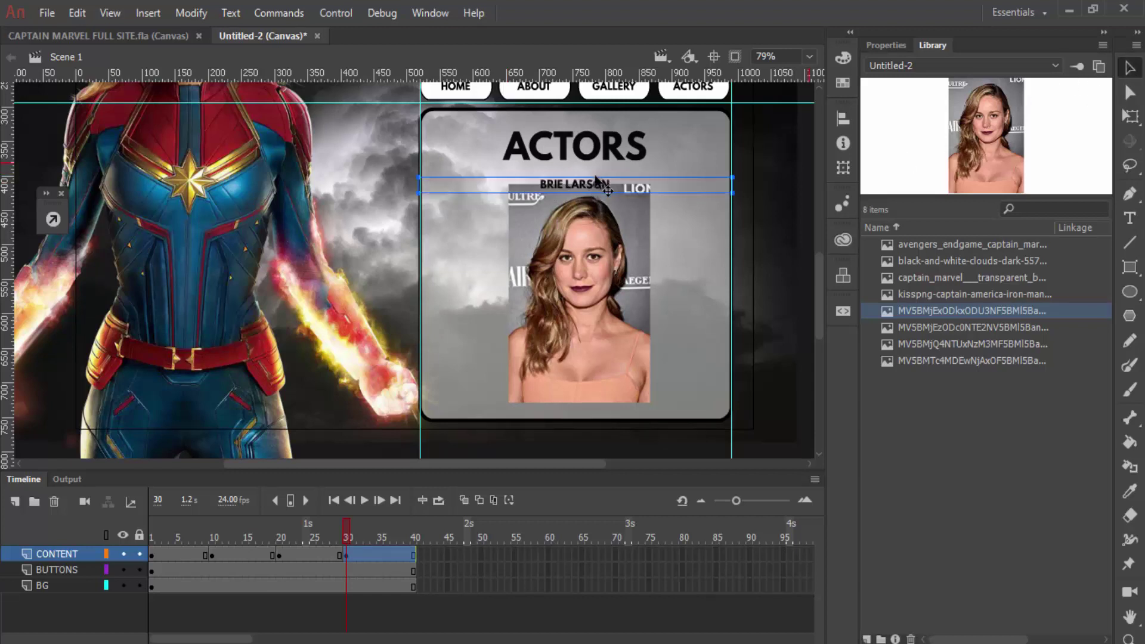
# Step: Nudge the BRIE LARSON caption up so it sits between the ACTORS heading and the portrait
pyautogui.press('Up')
pyautogui.press('Up')
pyautogui.press('Up')
pyautogui.press('Up')
pyautogui.press('Up')
pyautogui.press('Up')
pyautogui.press('Up')
pyautogui.press('Up')
pyautogui.press('Up')
pyautogui.press('Up')
pyautogui.press('Up')
pyautogui.press('Up')
pyautogui.press('Up')
pyautogui.press('Up')
pyautogui.press('Up')
pyautogui.press('Up')
pyautogui.press('Up')
pyautogui.press('Up')
pyautogui.press('Up')
pyautogui.press('Up')
pyautogui.press('Up')
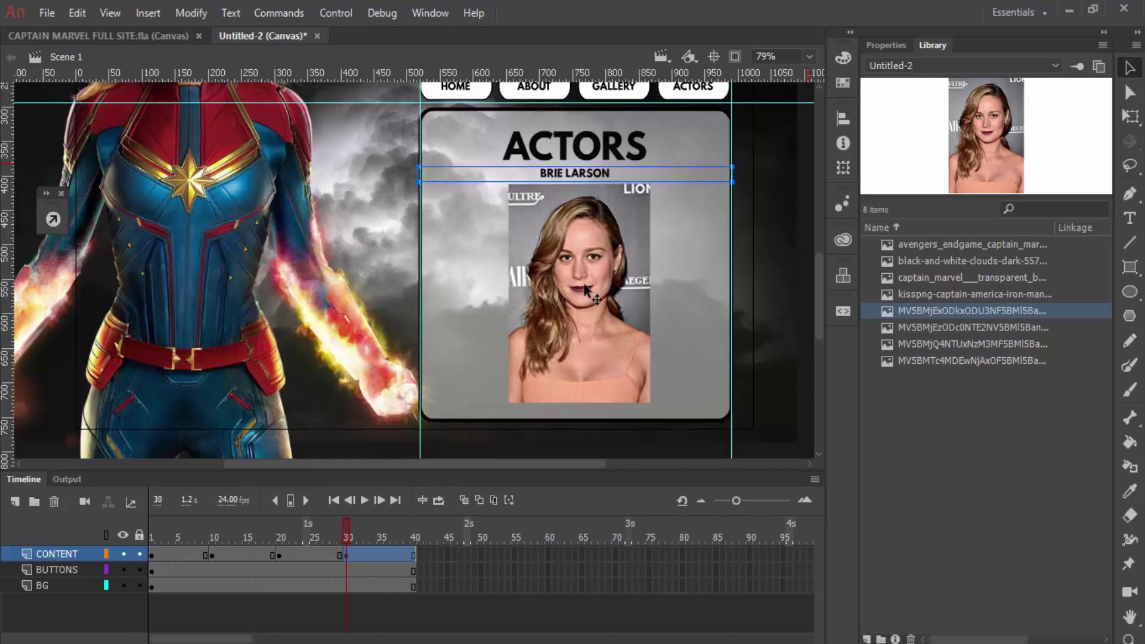
pyautogui.click(774, 234)
pyautogui.scroll(-4, 774, 251)
pyautogui.scroll(3, 696, 286)
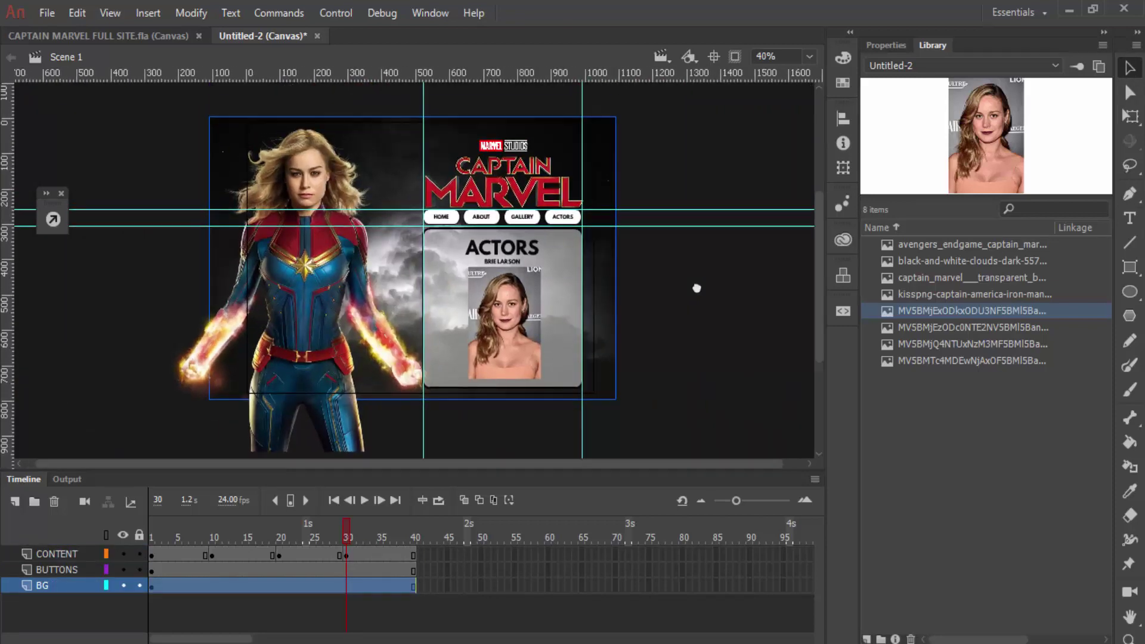
# Step: Add the HTML5 Canvas timeline snippet "Stop at this Frame" to frame 1
pyautogui.moveTo(346, 537); pyautogui.dragTo(141, 535)
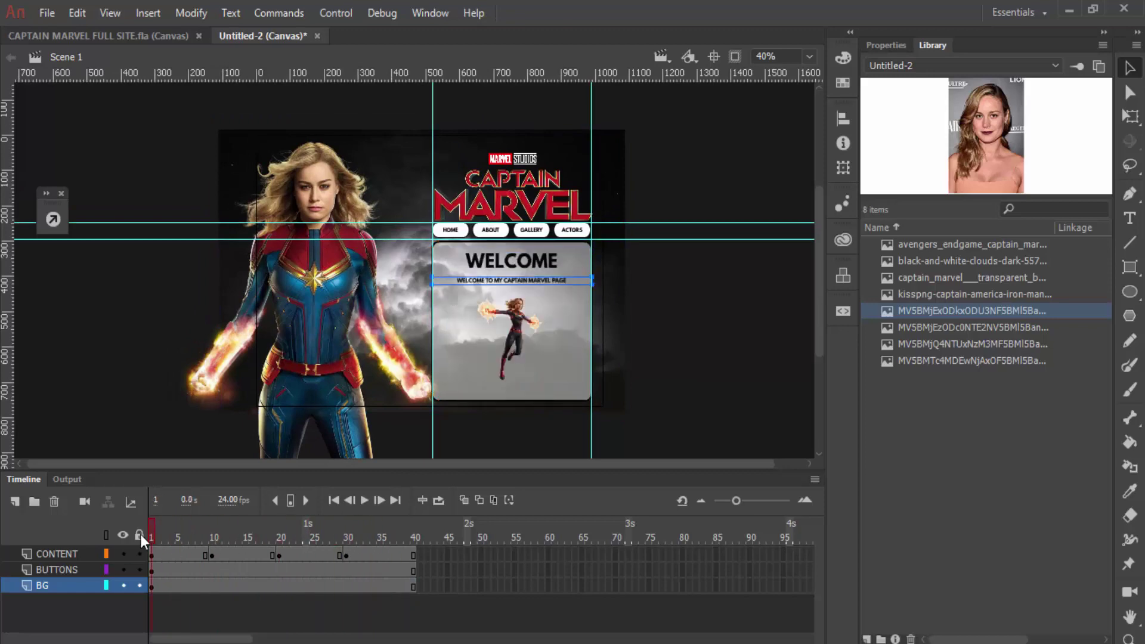
pyautogui.click(430, 13)
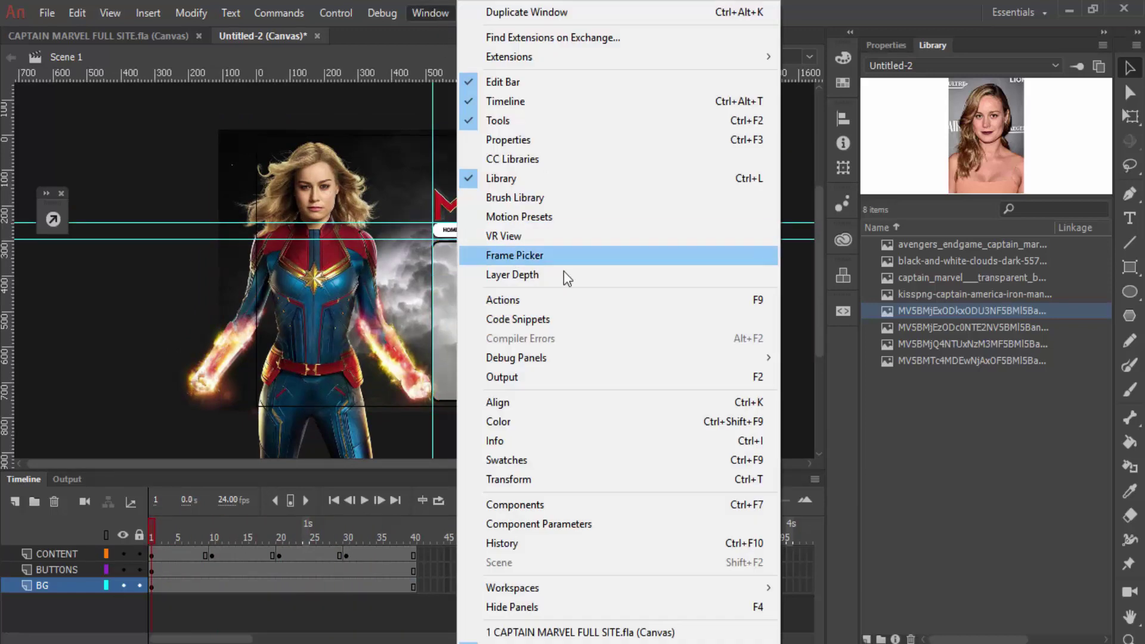
pyautogui.click(571, 295)
pyautogui.moveTo(487, 202); pyautogui.dragTo(443, 157)
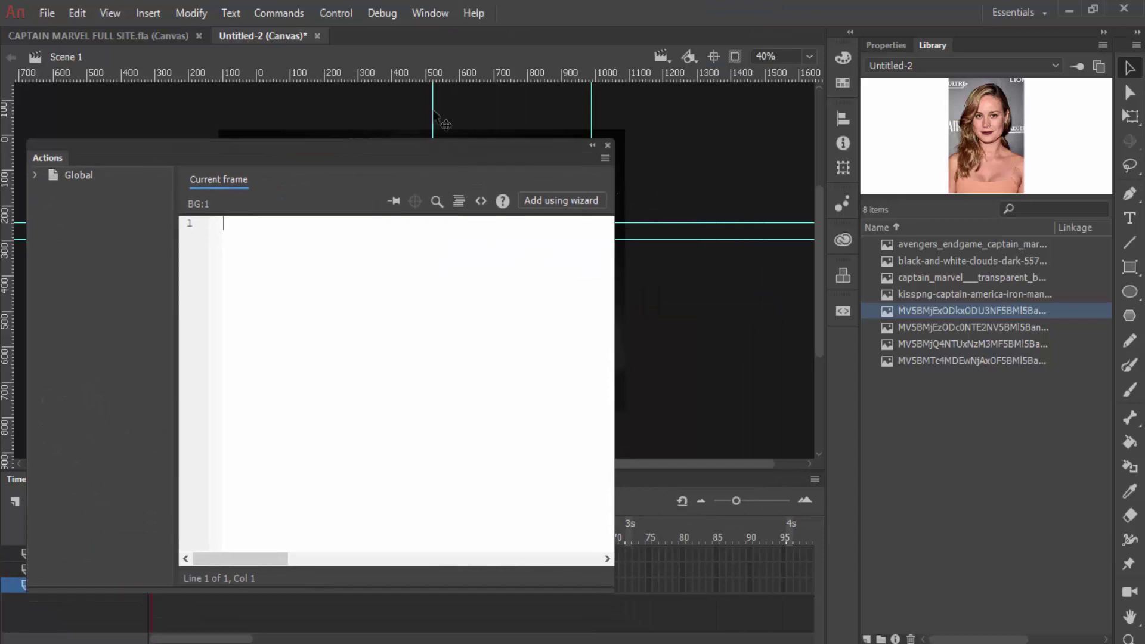
pyautogui.click(430, 13)
pyautogui.click(545, 319)
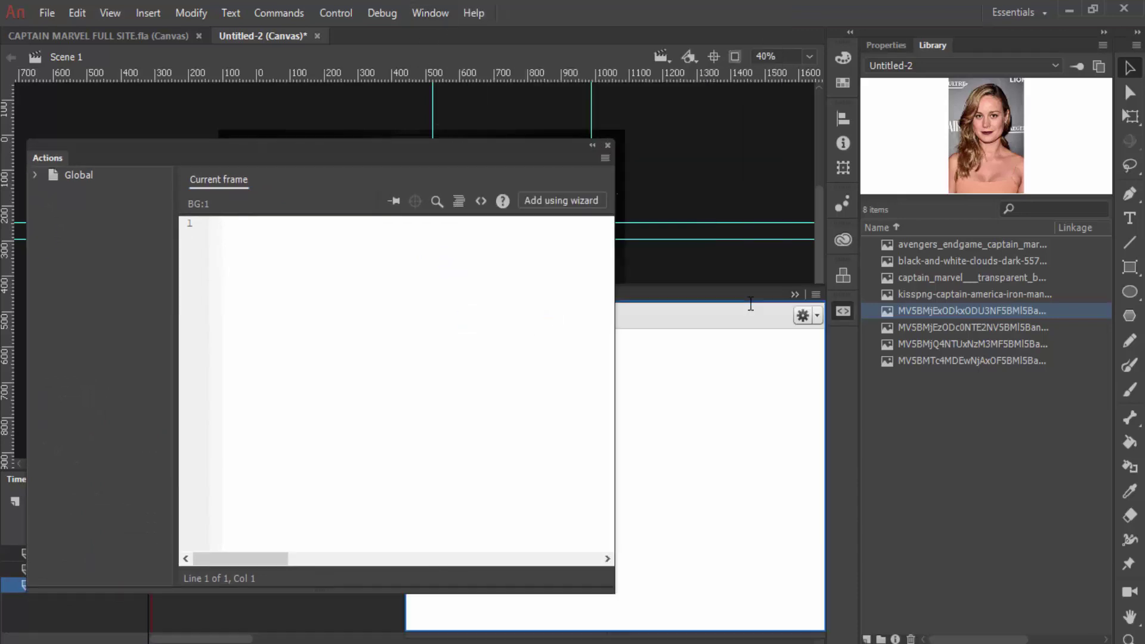
pyautogui.moveTo(474, 148); pyautogui.dragTo(433, 104)
pyautogui.click(843, 276)
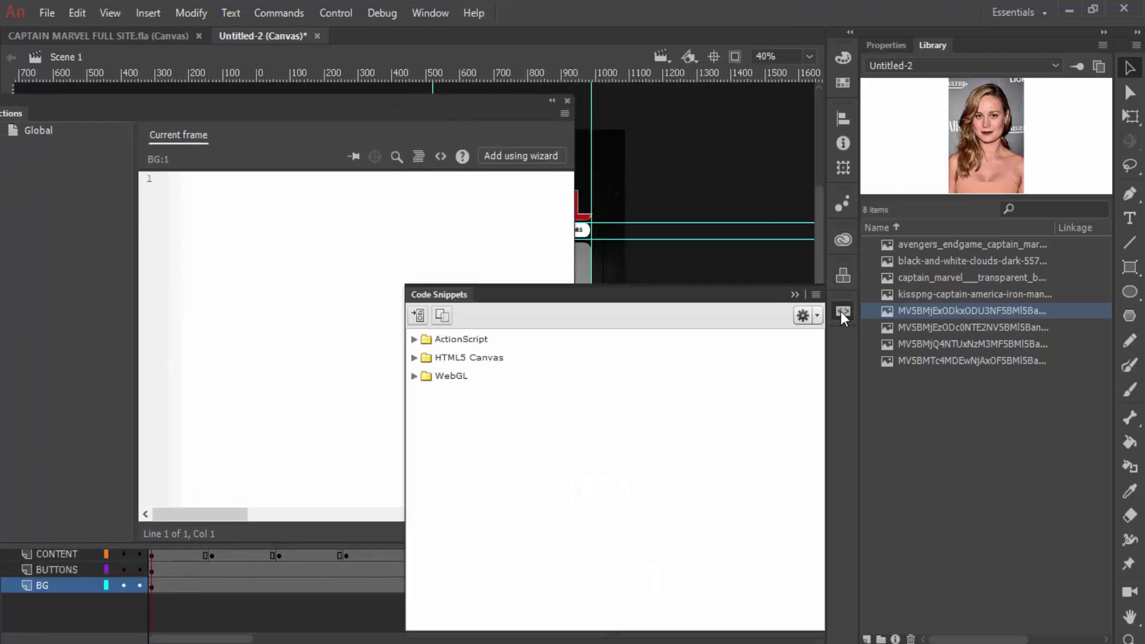
pyautogui.click(414, 358)
pyautogui.click(438, 378)
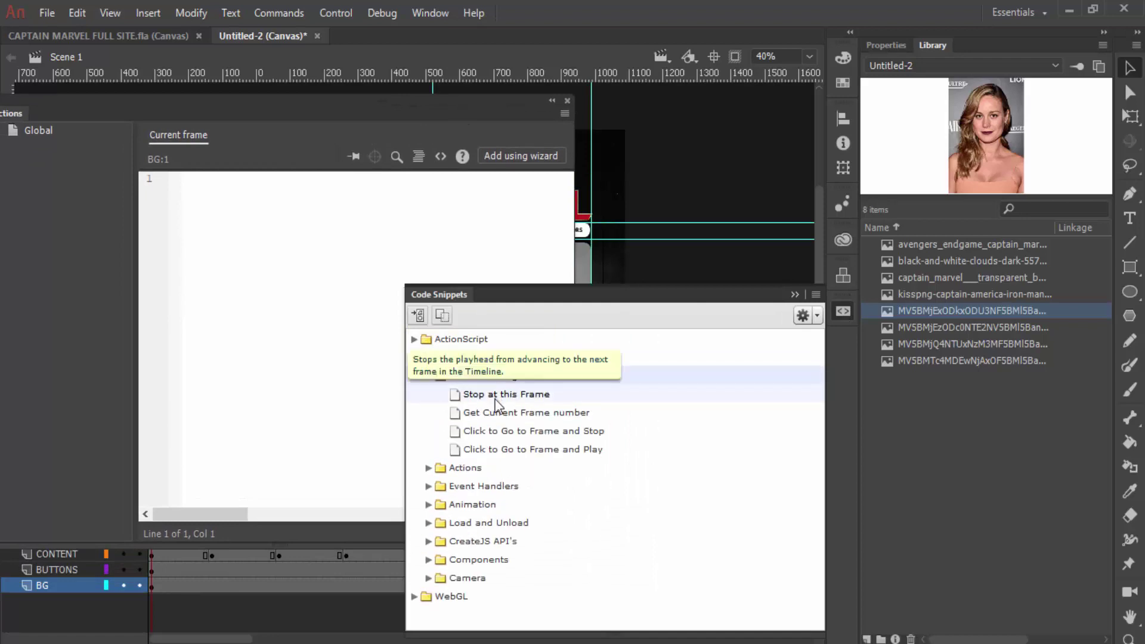
pyautogui.doubleClick(473, 391)
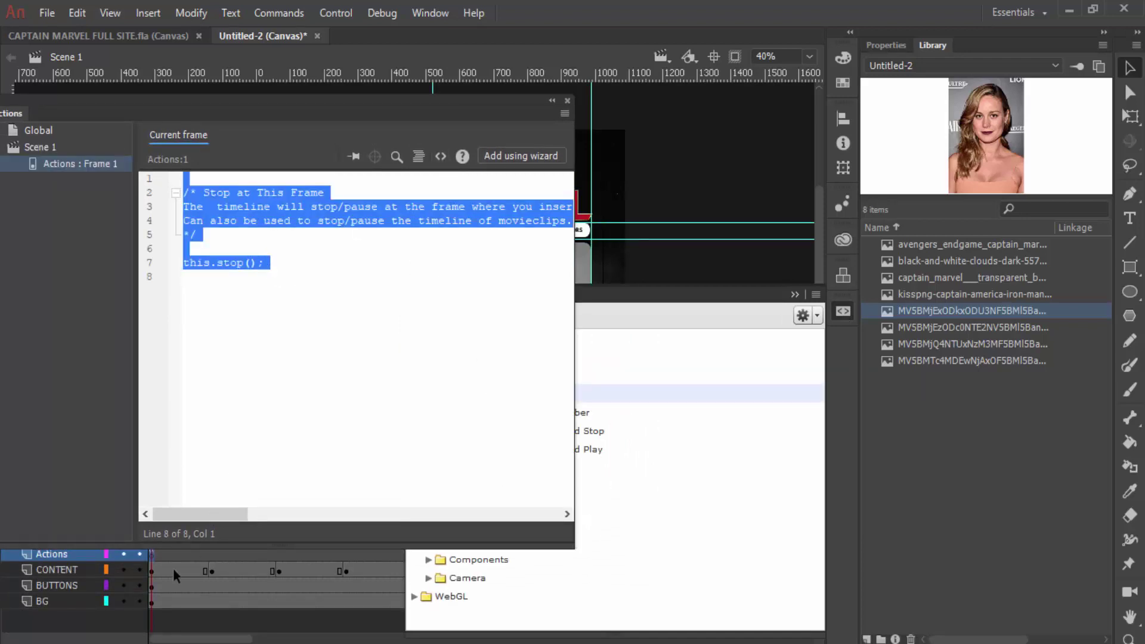
# Step: Go to frame 10 and collapse the Actions window to uncover the stage
pyautogui.click(171, 568)
pyautogui.click(156, 554)
pyautogui.moveTo(292, 101); pyautogui.dragTo(452, 34)
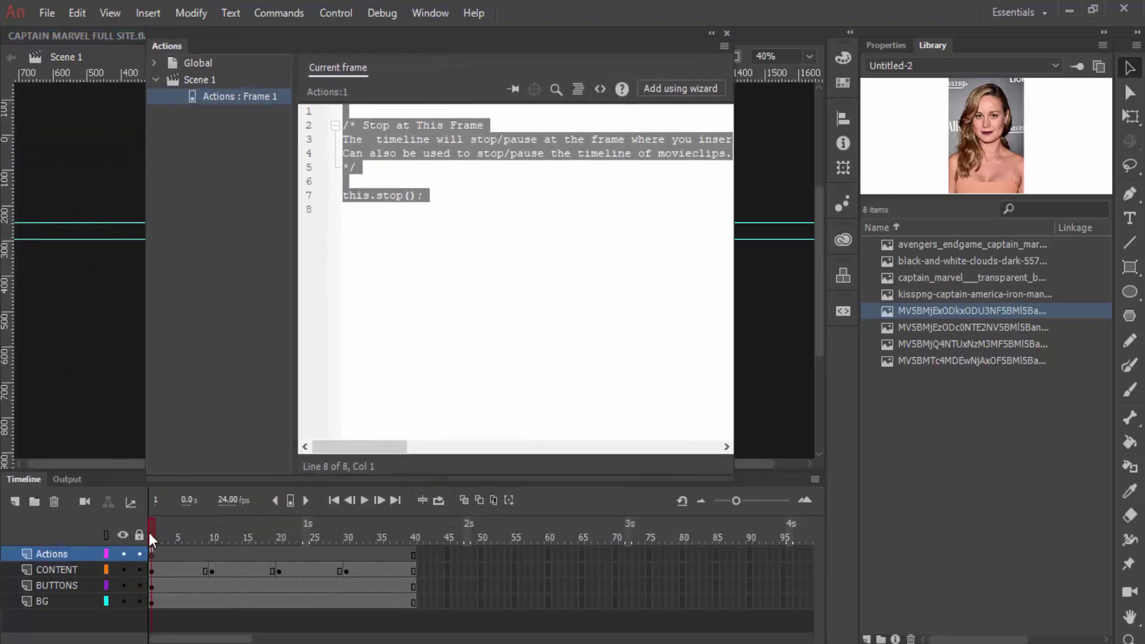
pyautogui.moveTo(150, 536); pyautogui.dragTo(211, 536)
pyautogui.click(711, 36)
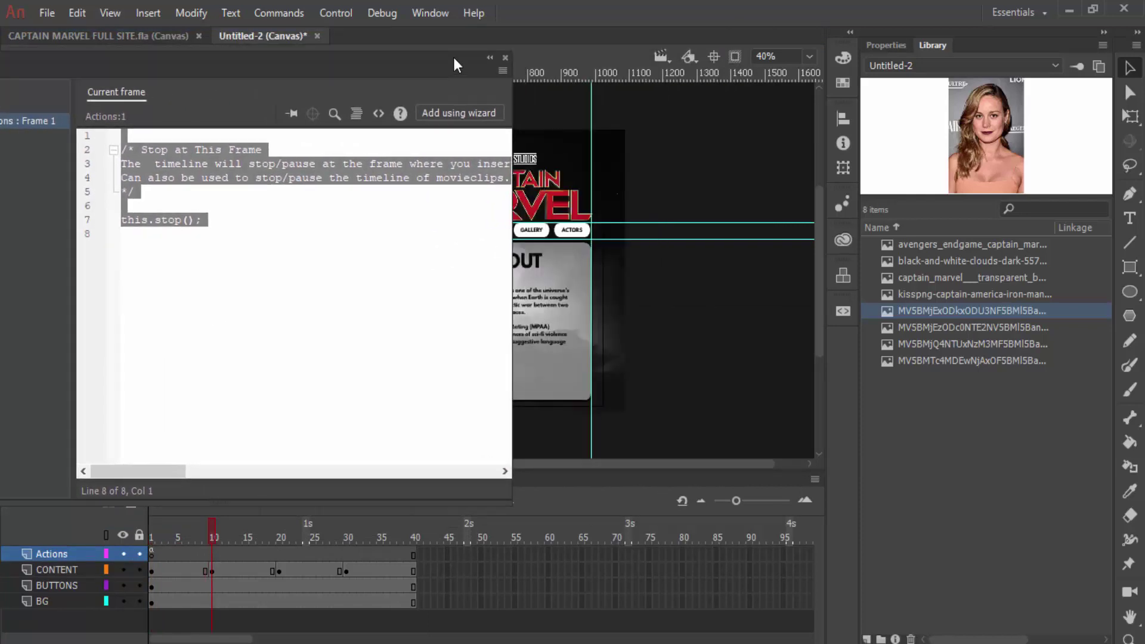
# Step: Convert the HOME button graphic and its label into a Button symbol named "HOME"
pyautogui.click(461, 232)
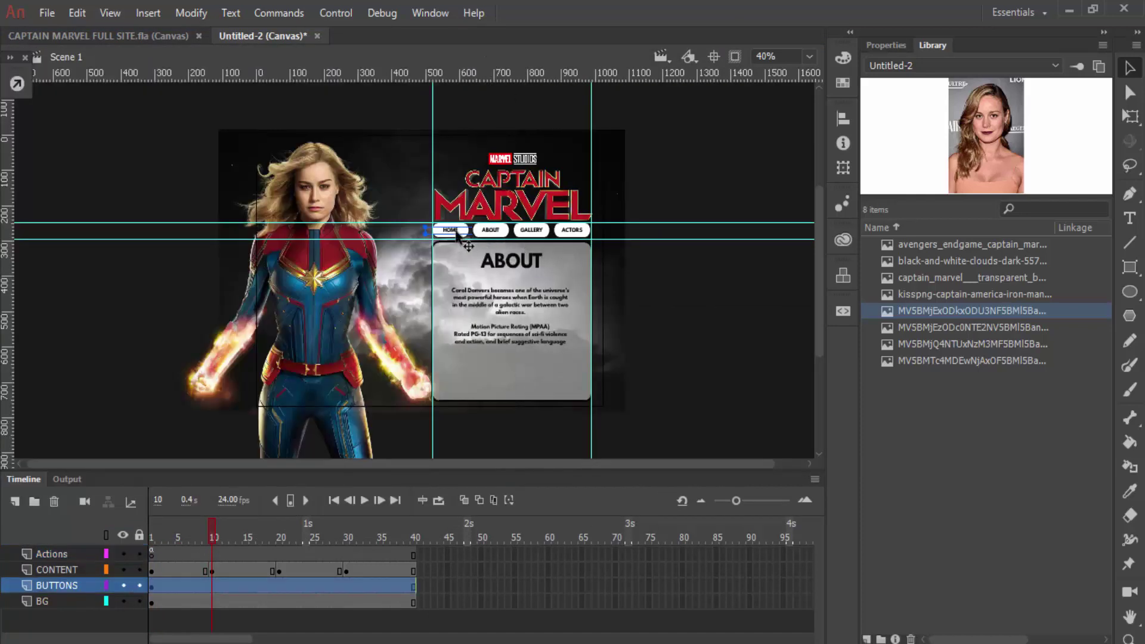
pyautogui.scroll(2, 707, 337)
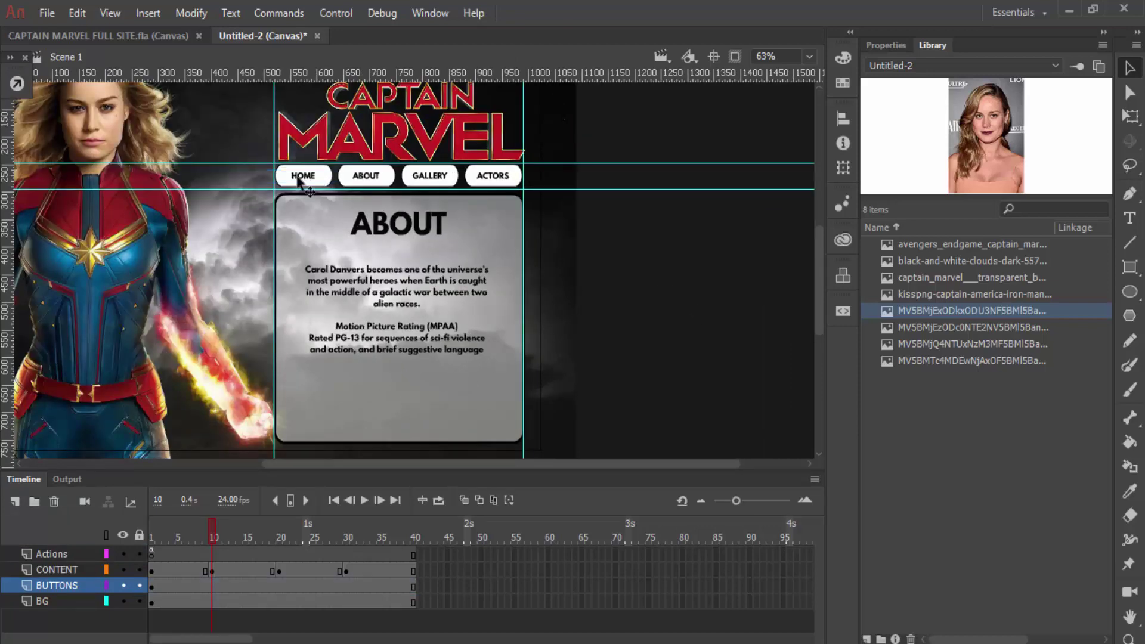
pyautogui.scroll(2, 302, 172)
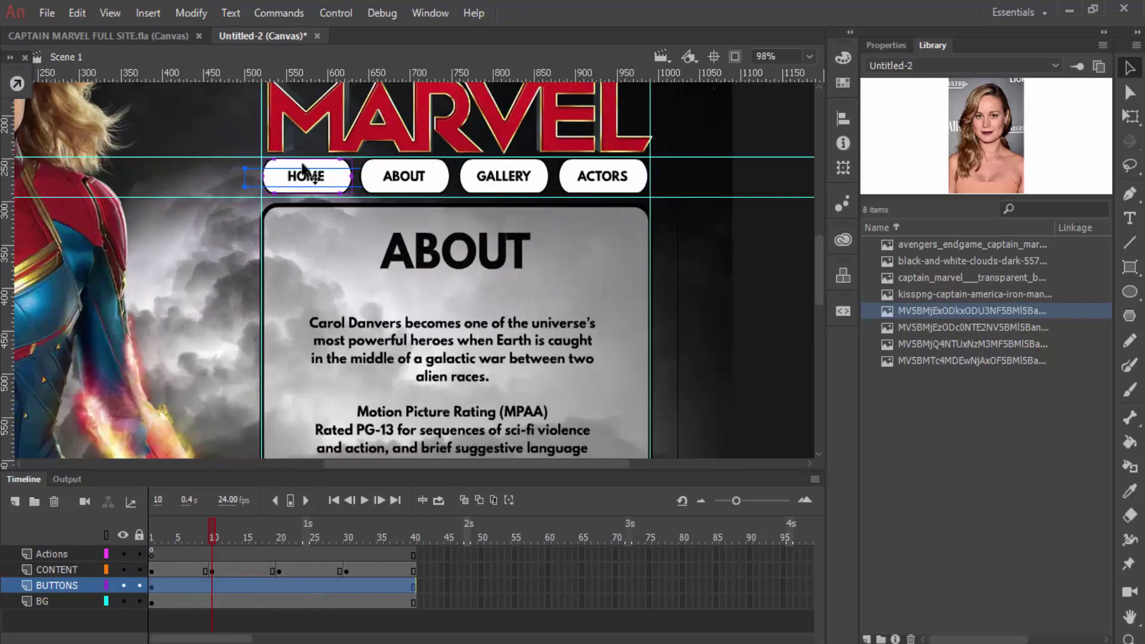
pyautogui.press('F8')
pyautogui.write('HOME')
pyautogui.click(969, 89)
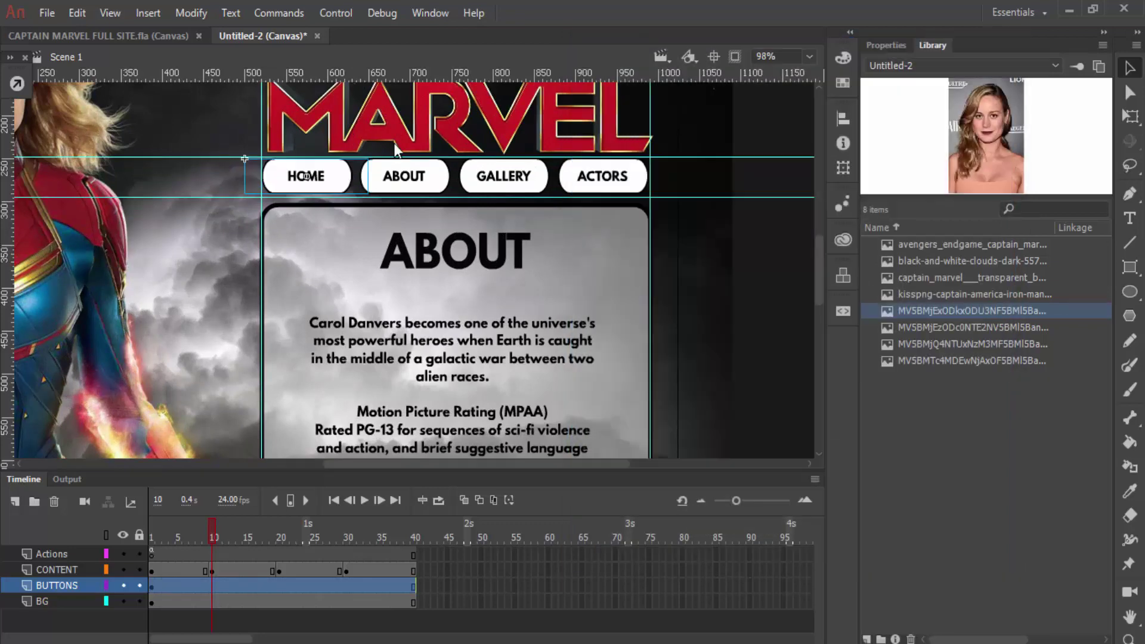
# Step: Convert the ABOUT button graphic into a Button symbol named "ABOUT"
pyautogui.click(404, 173)
pyautogui.press('F8')
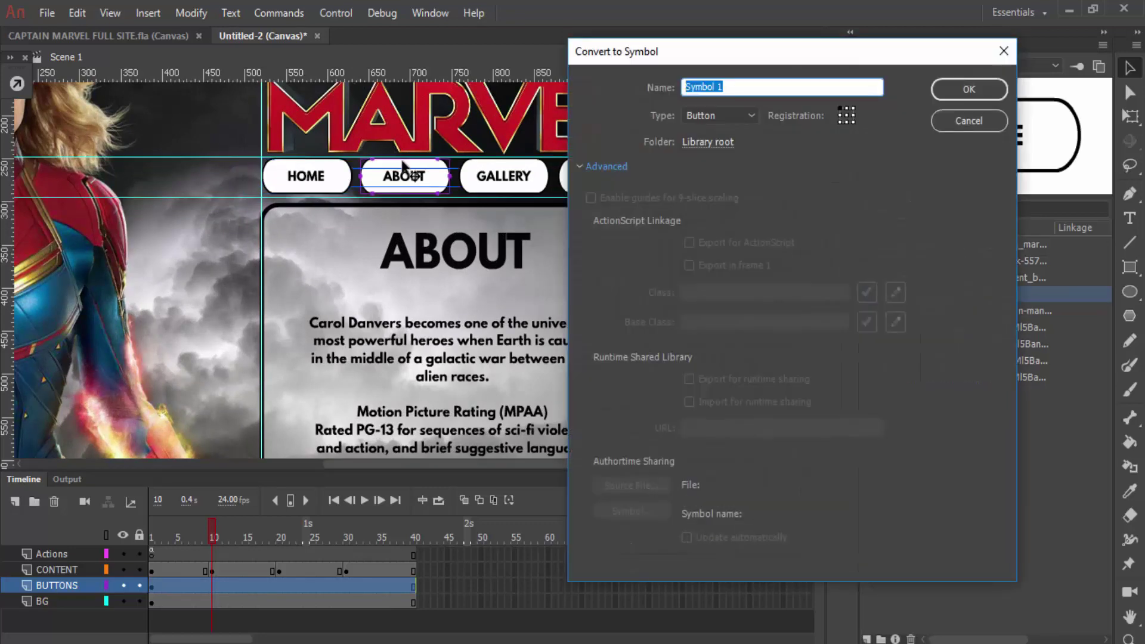
pyautogui.write('ABOUT')
pyautogui.press('Return')
# Step: Convert the GALLERY button graphic into a Button symbol named "GALLERY"
pyautogui.click(499, 168)
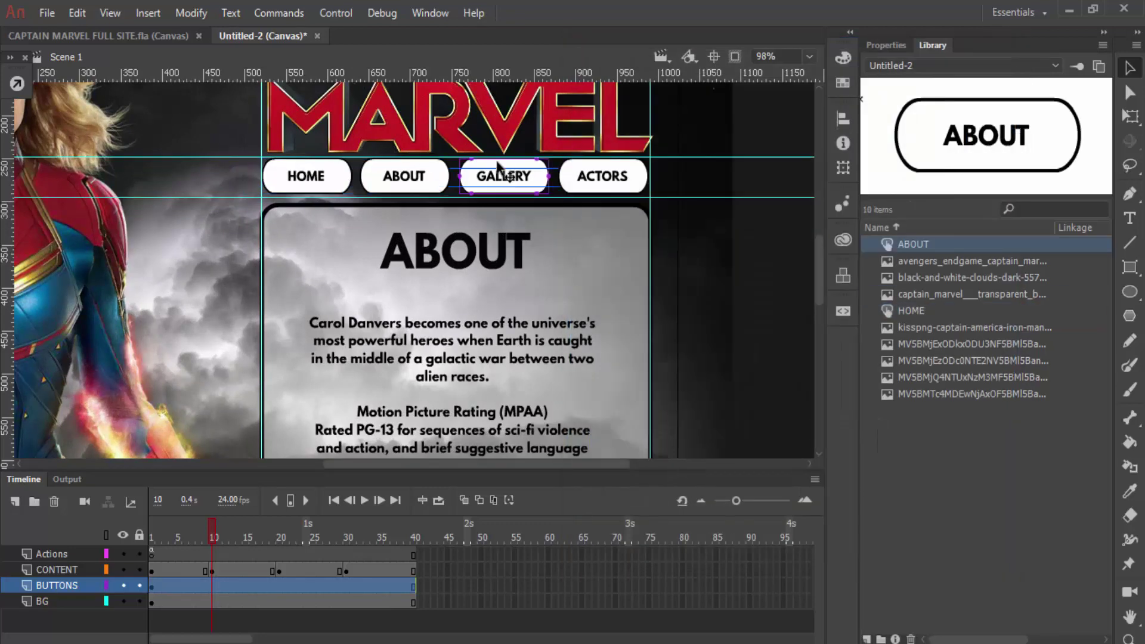
pyautogui.press('F8')
pyautogui.write('GALLERY')
pyautogui.press('Return')
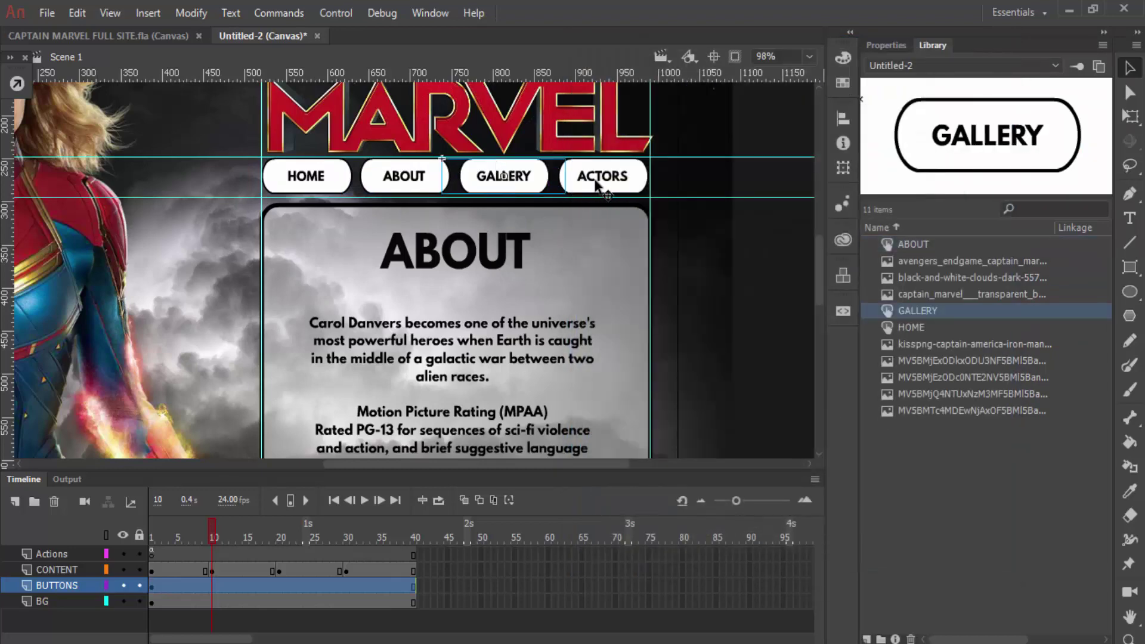
# Step: Convert the ACTORS button graphic into a Button symbol named "ACTORS"
pyautogui.click(601, 173)
pyautogui.press('F8')
pyautogui.write('ACTORS')
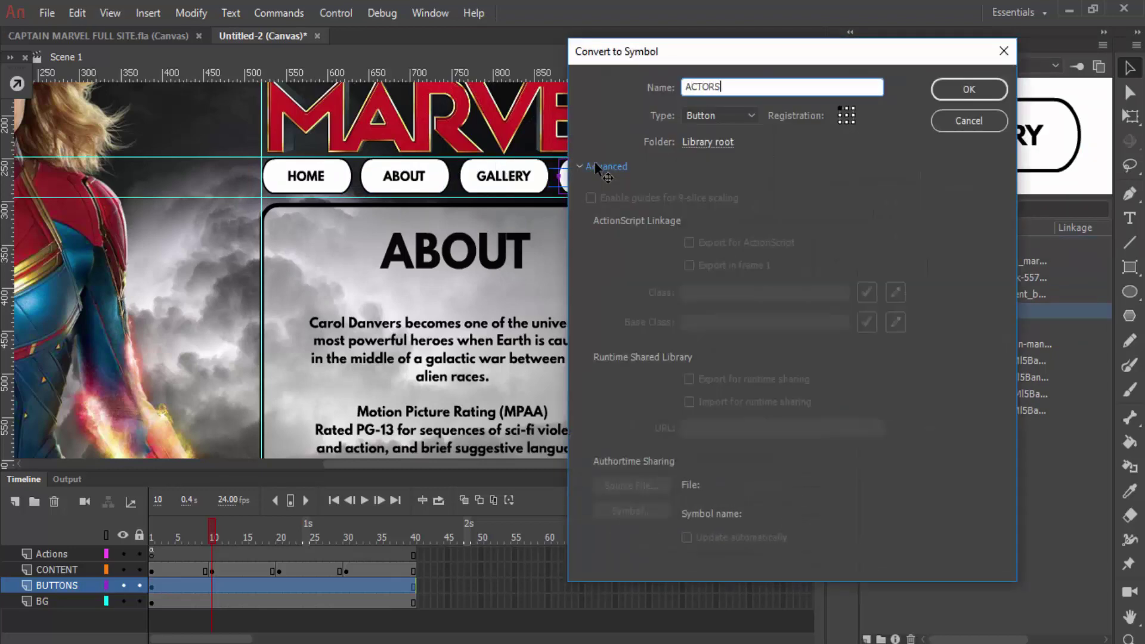
pyautogui.press('Return')
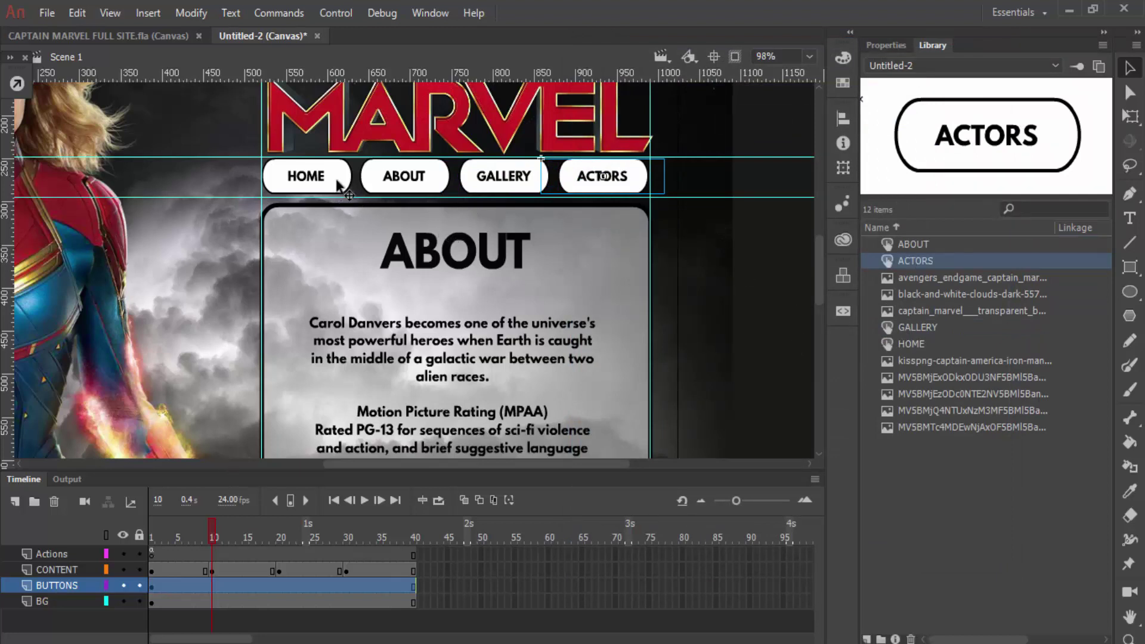
# Step: At frame 10, apply the "Click to Go to Frame and Stop" snippet to the HOME button with target frame 10
pyautogui.click(305, 176)
pyautogui.click(843, 311)
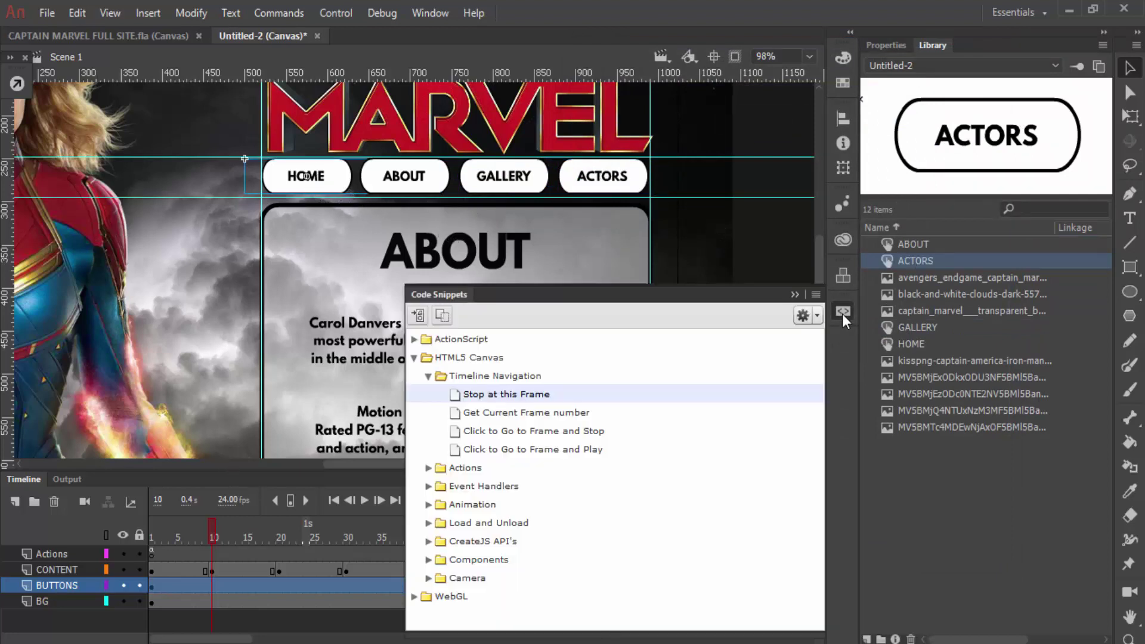
pyautogui.moveTo(559, 298); pyautogui.dragTo(678, 272)
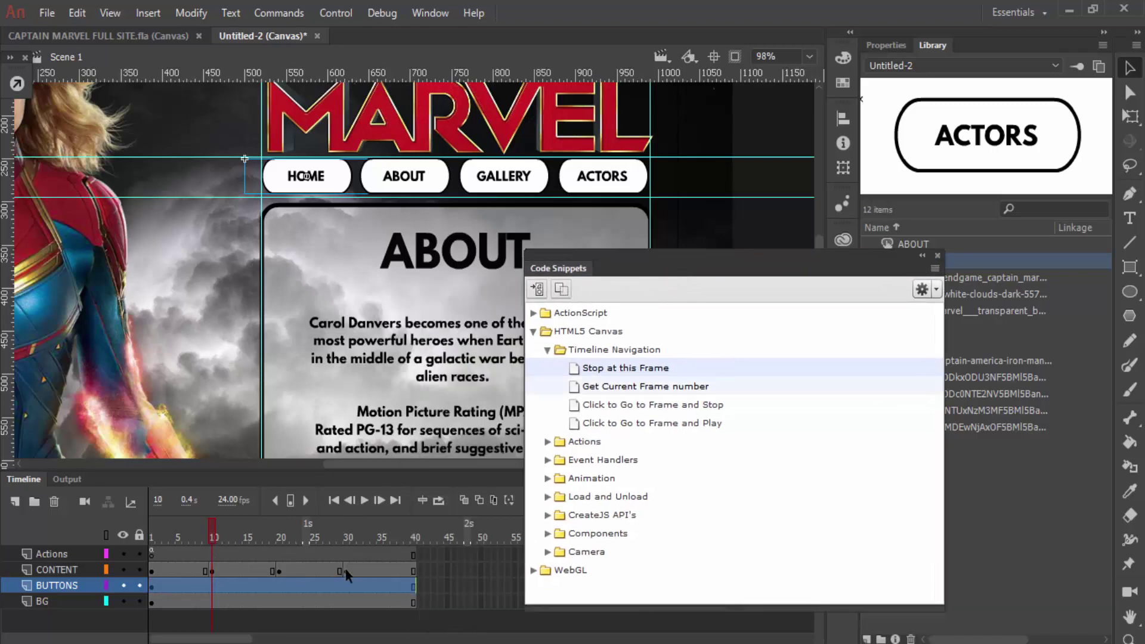
pyautogui.click(650, 406)
pyautogui.doubleClick(650, 406)
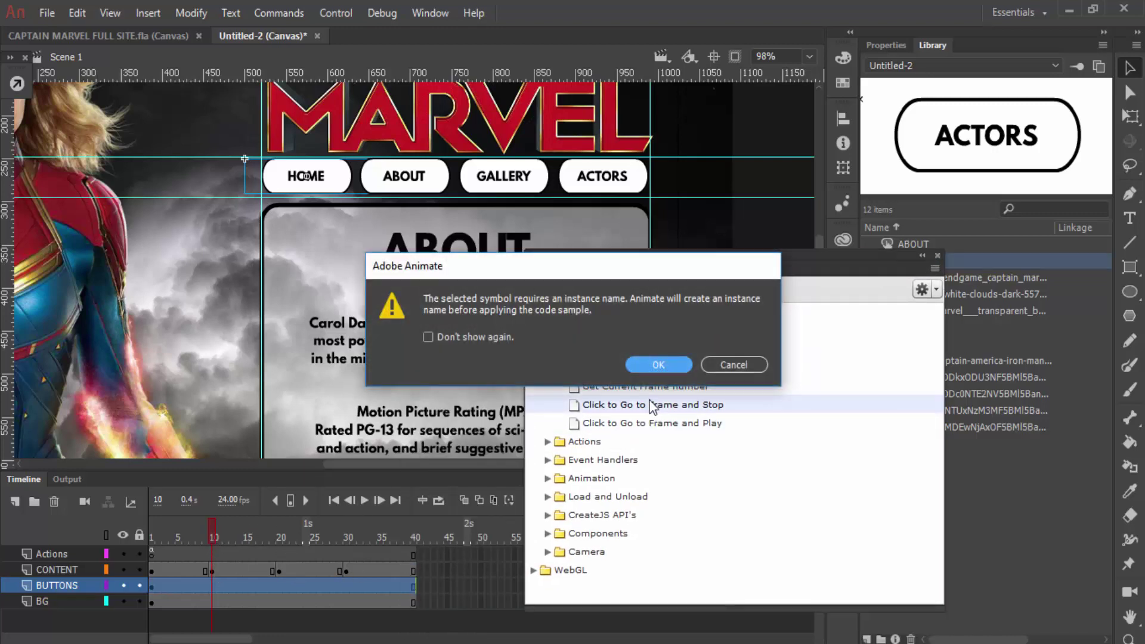
pyautogui.click(660, 362)
pyautogui.click(385, 348)
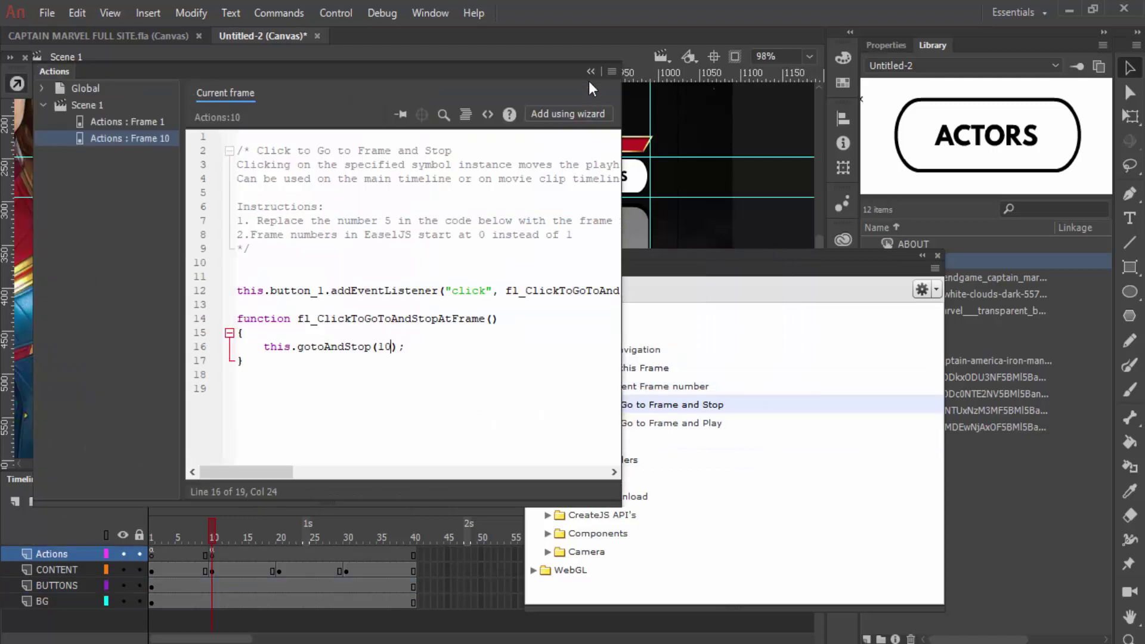
pyautogui.click(877, 263)
pyautogui.moveTo(768, 268); pyautogui.dragTo(881, 246)
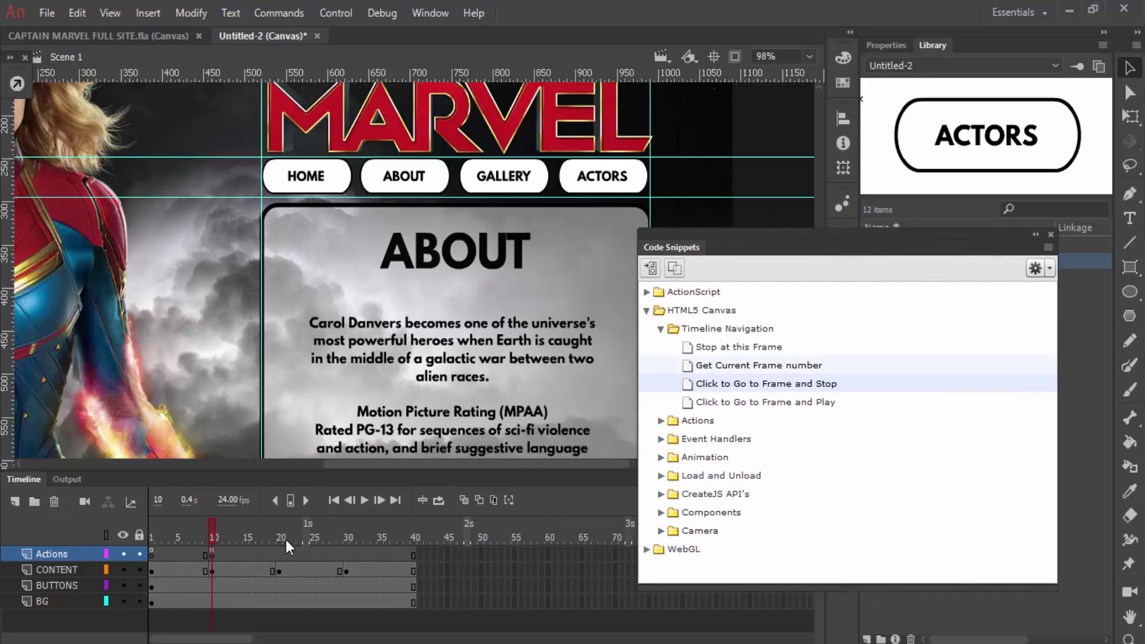
# Step: At frame 20, apply the "Click to Go to Frame and Stop" snippet to the ABOUT button with target frame 20
pyautogui.click(280, 537)
pyautogui.click(437, 179)
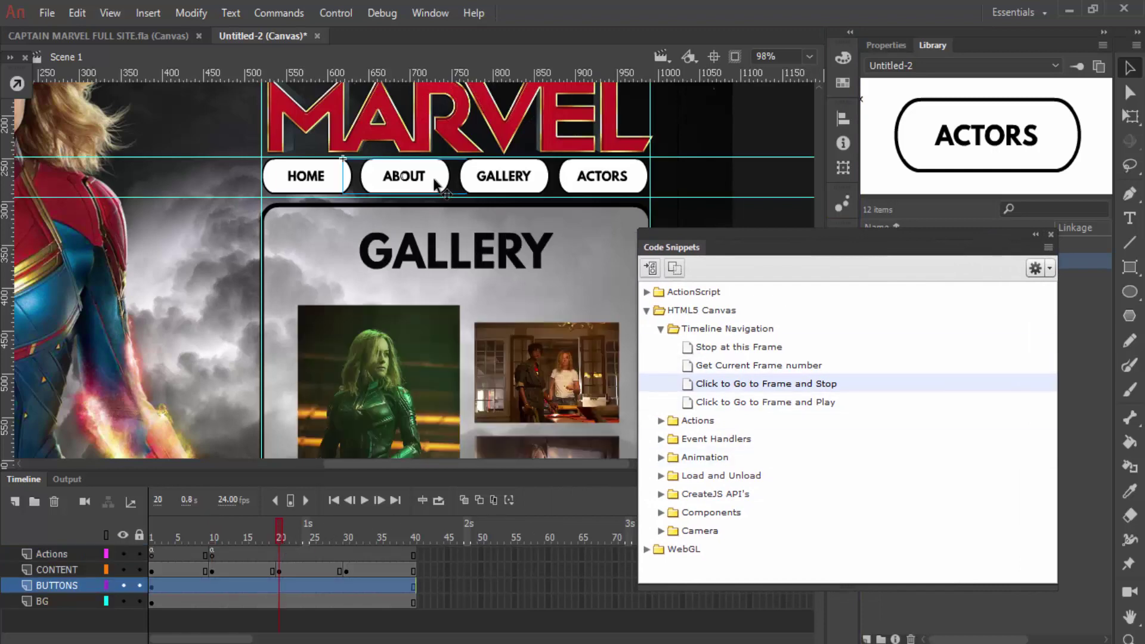
pyautogui.doubleClick(761, 384)
pyautogui.click(666, 360)
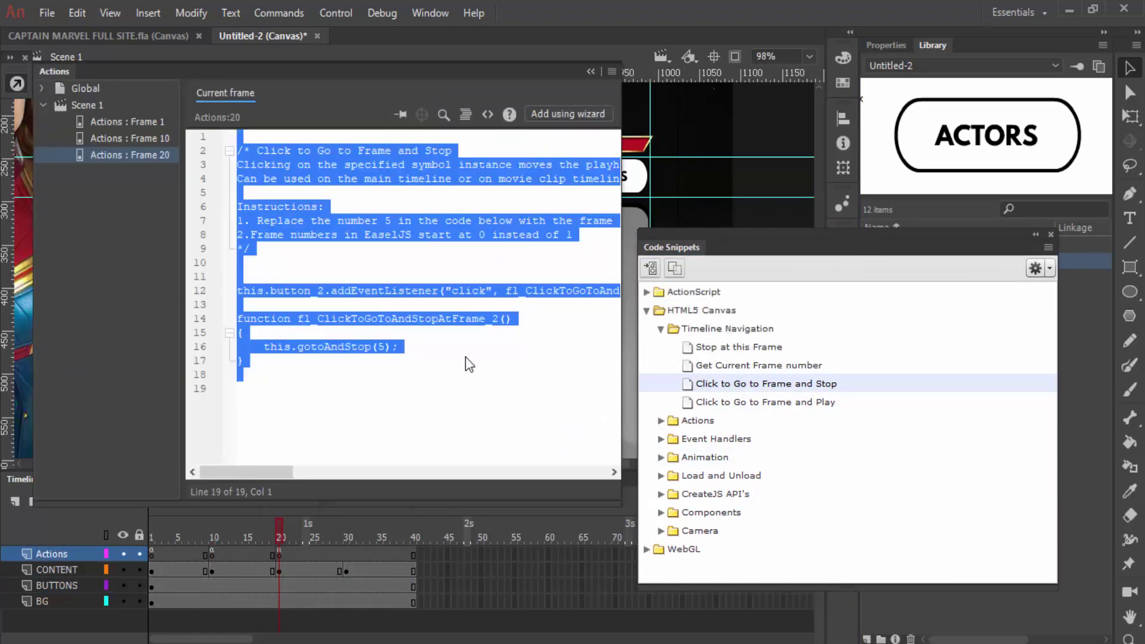
pyautogui.click(385, 349)
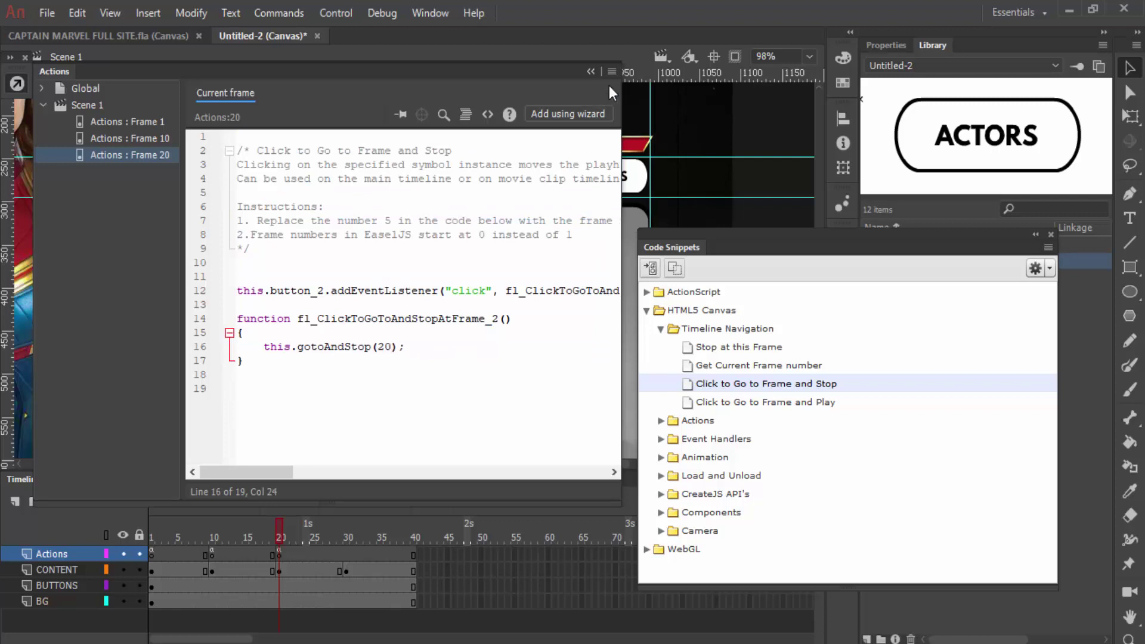
pyautogui.click(590, 71)
# Step: Apply the "Click to Go to Frame and Stop" snippet to the GALLERY button at frame 20
pyautogui.click(544, 186)
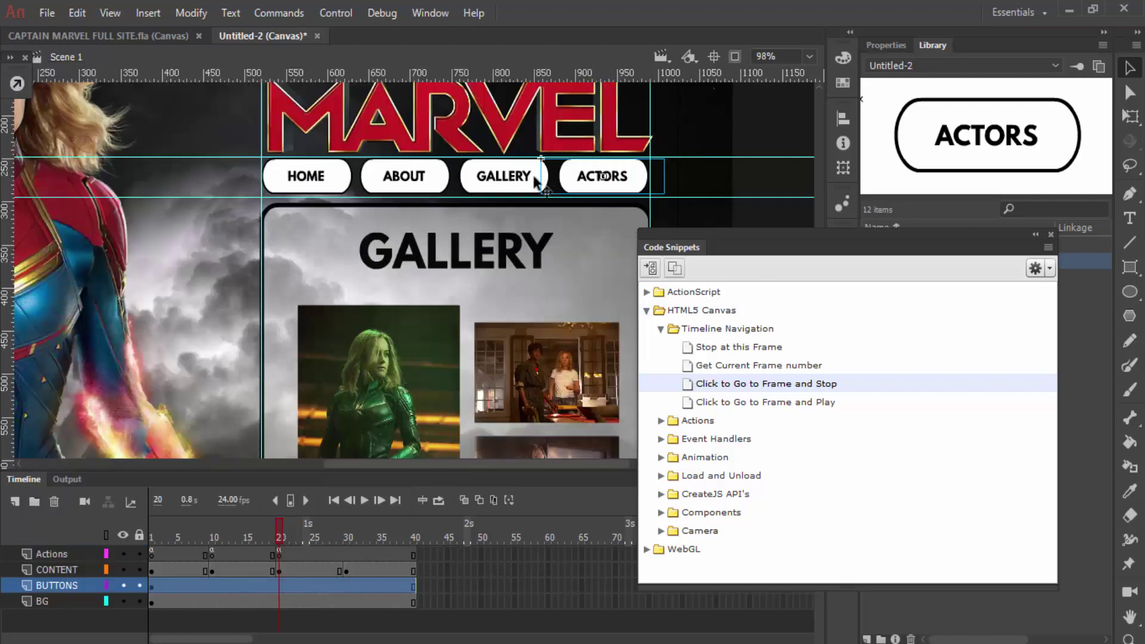
pyautogui.doubleClick(735, 385)
pyautogui.click(659, 362)
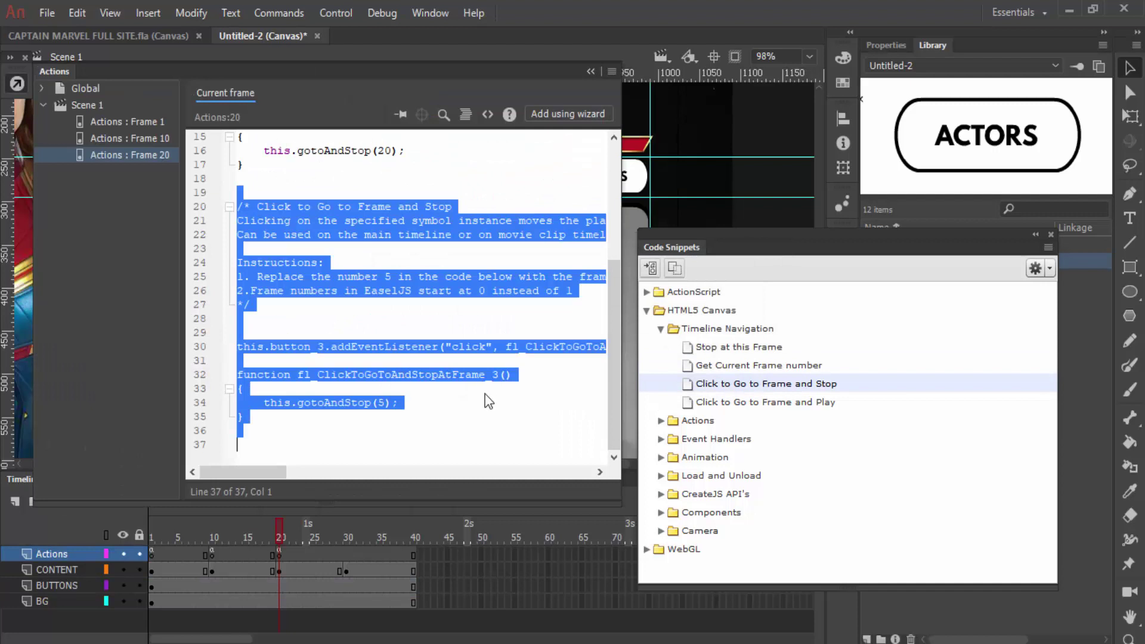
# Step: In the frame 10 script, change the HOME button's gotoAndStop target to 1
pyautogui.scroll(5, 485, 396)
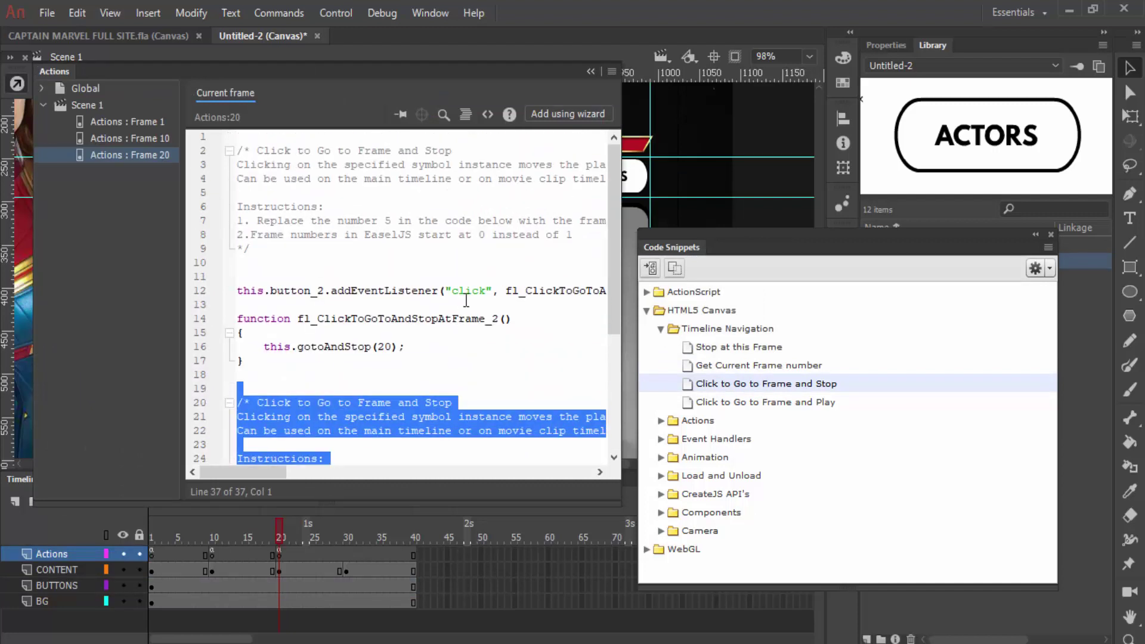
pyautogui.click(119, 122)
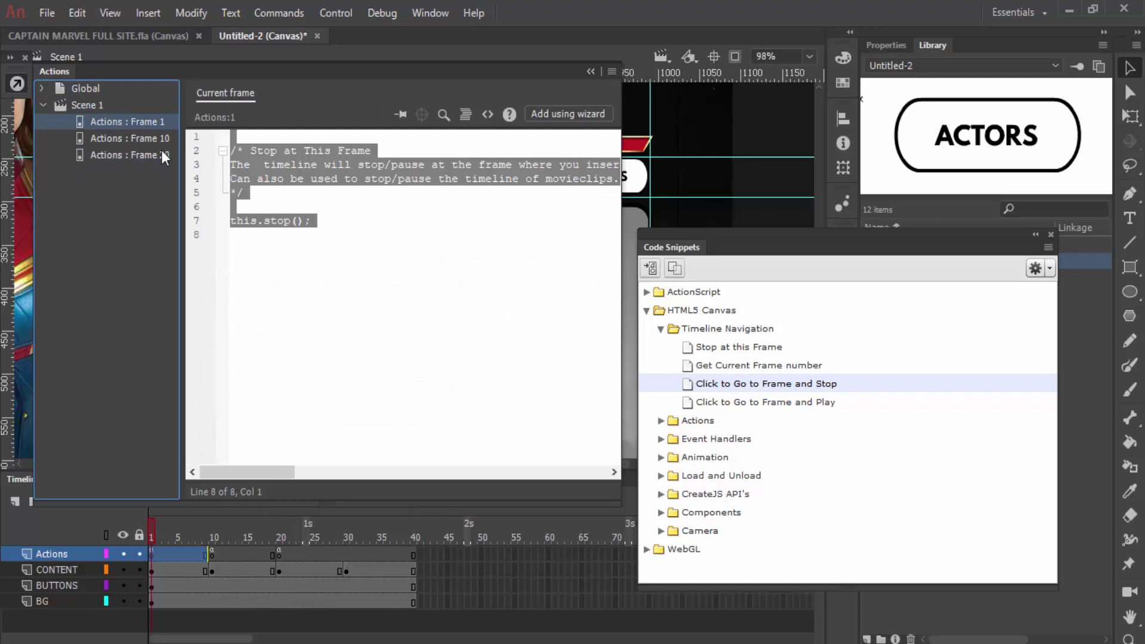
pyautogui.click(122, 138)
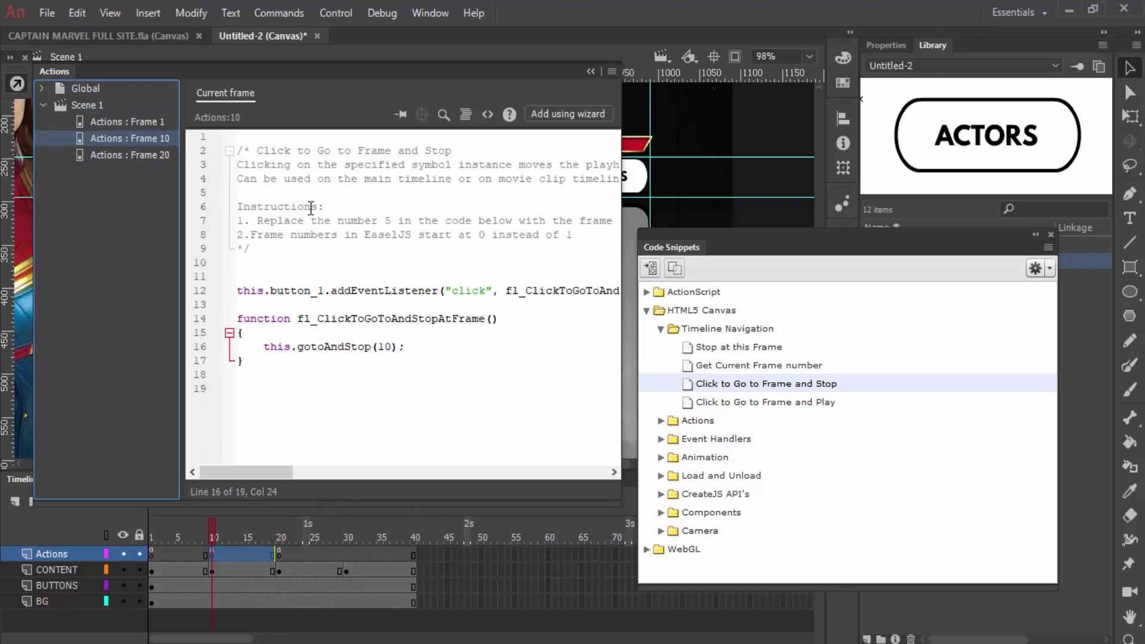
pyautogui.doubleClick(384, 347)
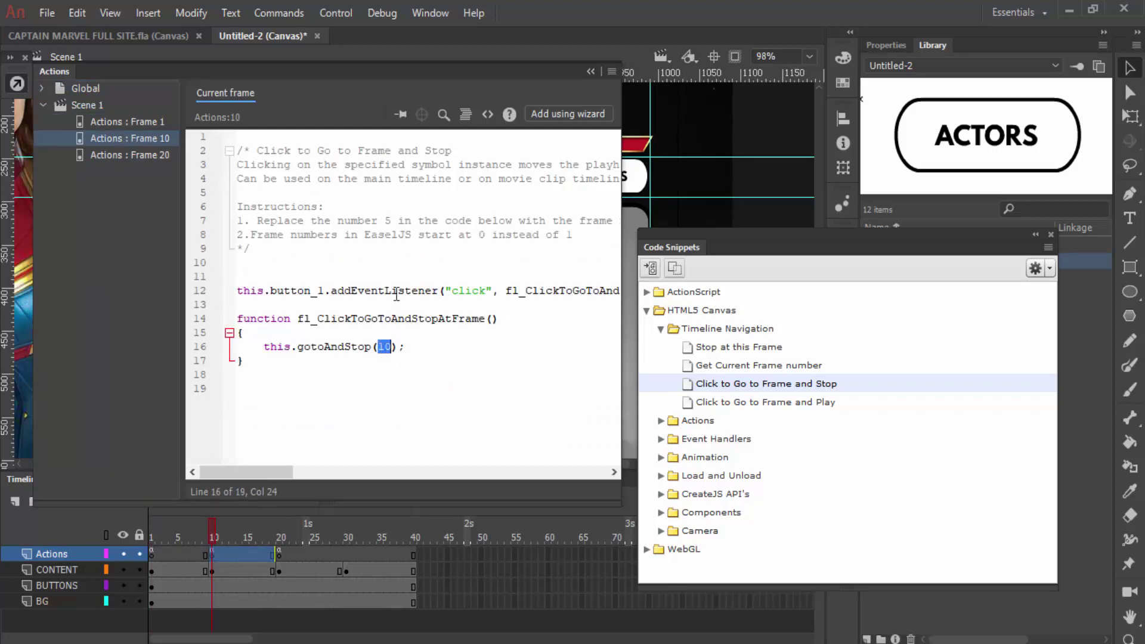
# Step: In the frame 20 script, set the gotoAndStop target to 10 for the ABOUT button and 20 for the GALLERY button
pyautogui.click(153, 154)
pyautogui.scroll(-2, 398, 355)
pyautogui.scroll(-2, 398, 355)
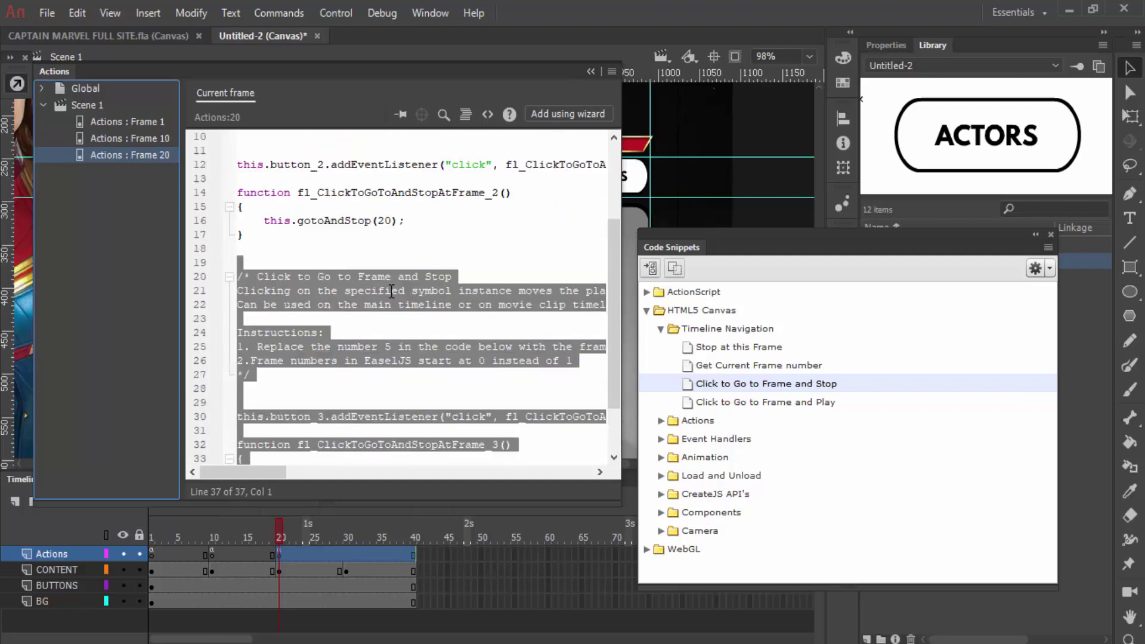
pyautogui.click(387, 222)
pyautogui.scroll(-2, 415, 281)
pyautogui.doubleClick(382, 403)
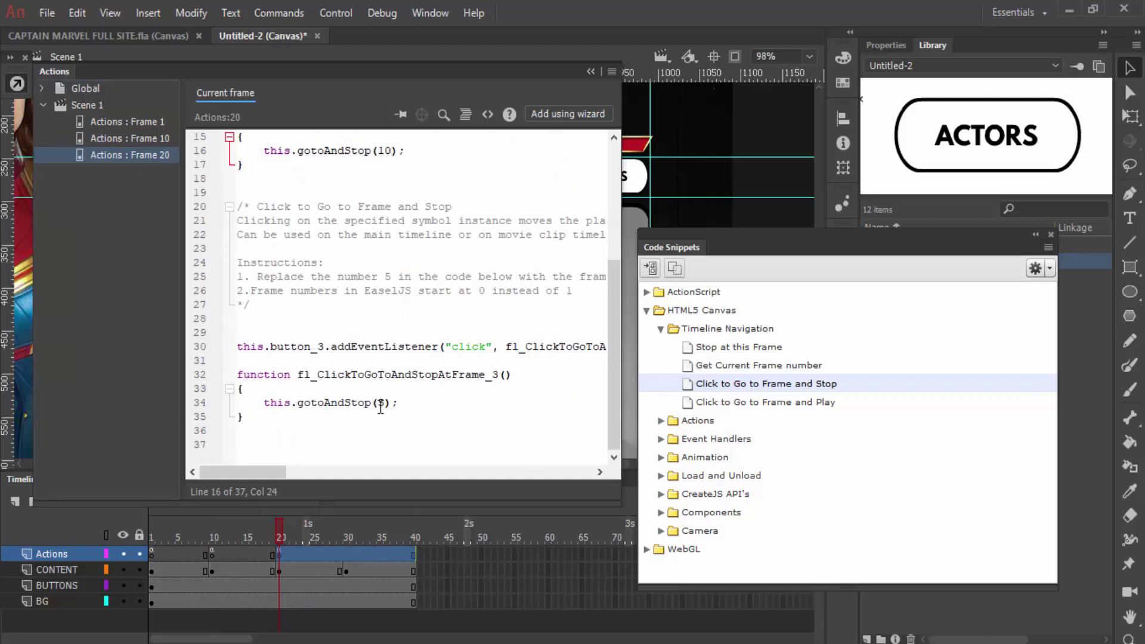
pyautogui.write('20')
# Step: At frame 30, apply the "Click to Go to Frame and Stop" snippet to the ACTORS button with target frame 30
pyautogui.click(440, 567)
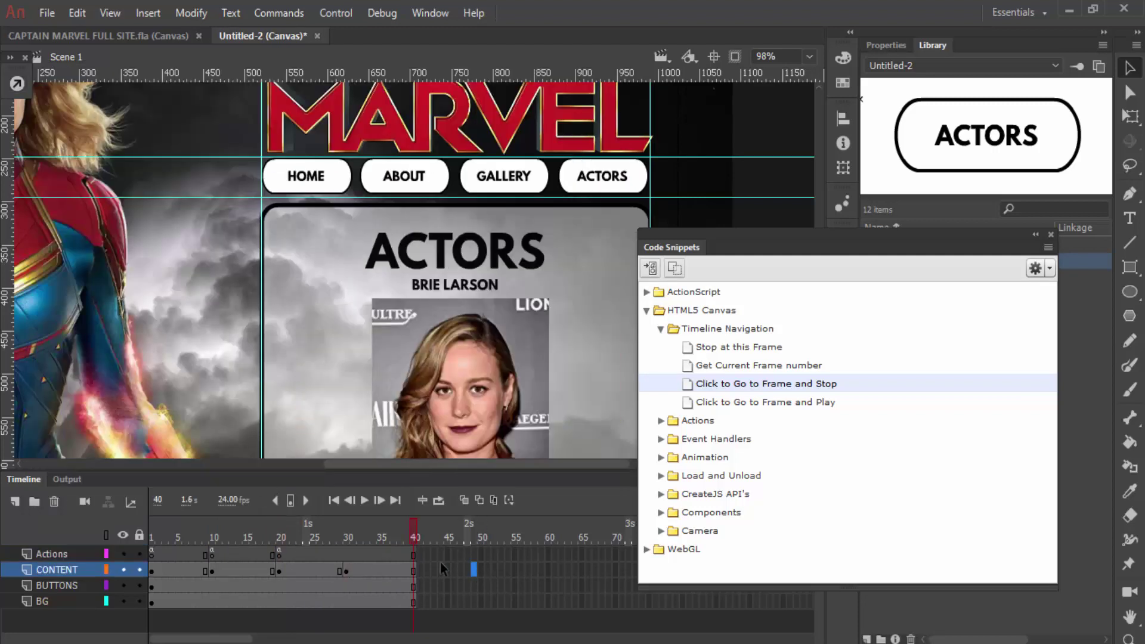
pyautogui.click(621, 181)
pyautogui.doubleClick(747, 384)
pyautogui.click(662, 364)
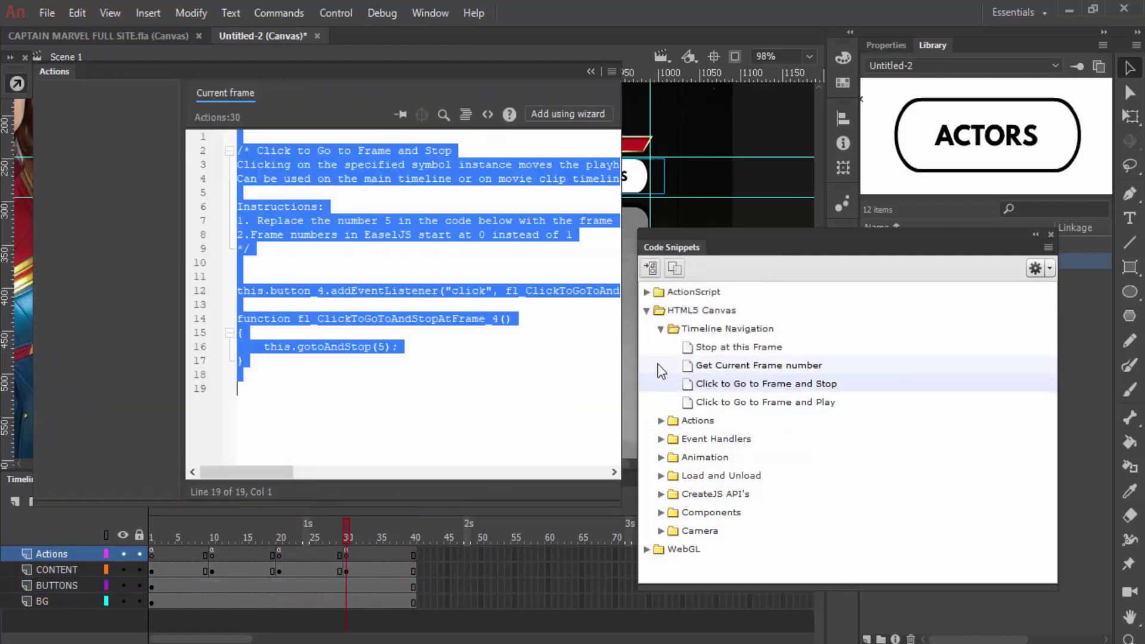
pyautogui.click(383, 348)
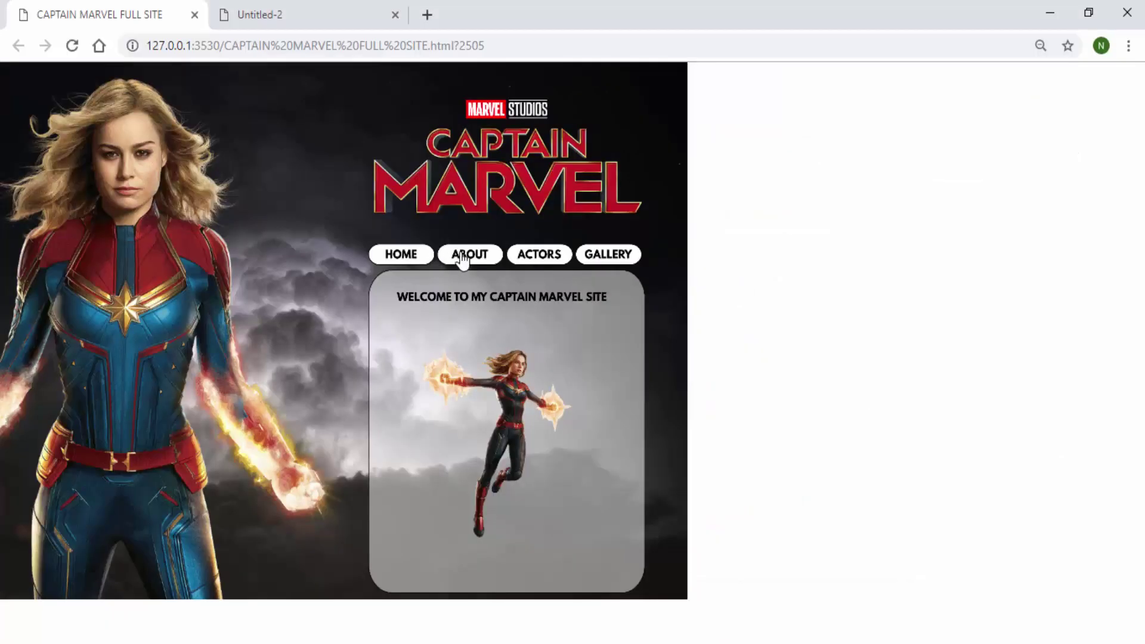
# Step: In the browser, try the ACTORS, GALLERY and HOME buttons on the CAPTAIN MARVEL FULL SITE page
pyautogui.click(540, 255)
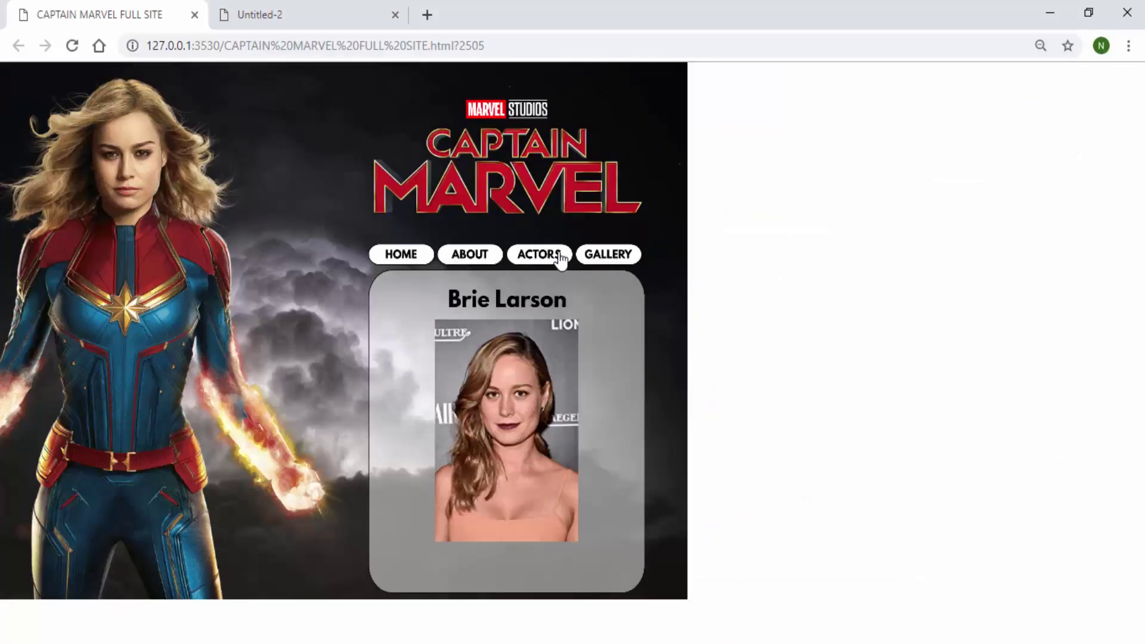
pyautogui.click(608, 255)
pyautogui.click(401, 256)
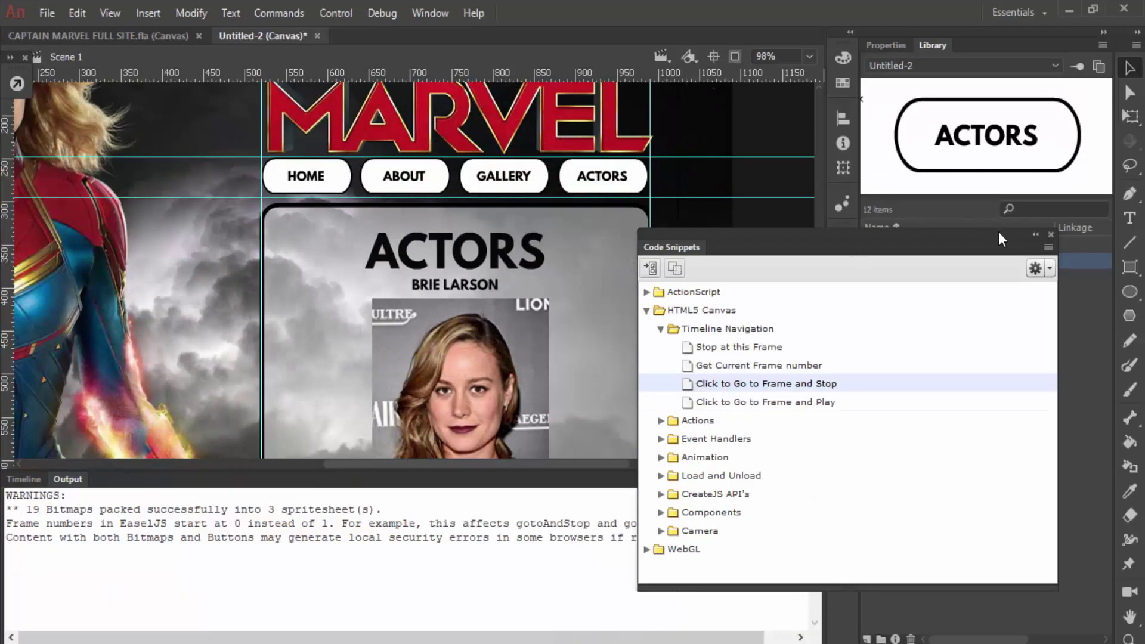
# Step: Collapse the Code Snippets window, reopen the Actions window and review the scripts on frames 1, 10, 20 and 30
pyautogui.click(1035, 235)
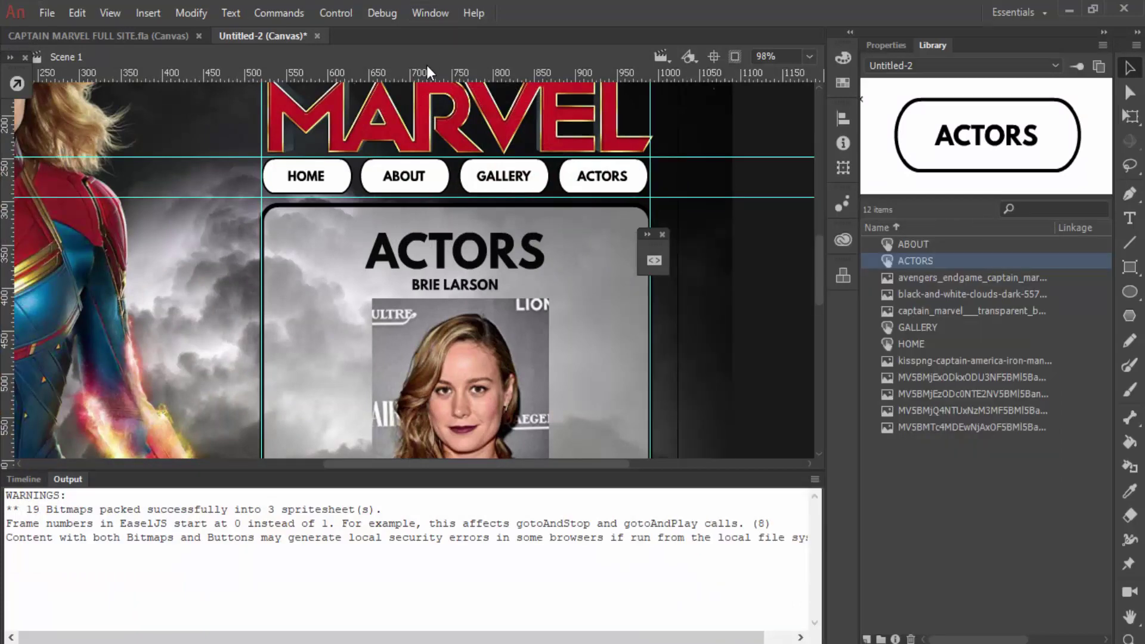
pyautogui.click(430, 12)
pyautogui.click(590, 303)
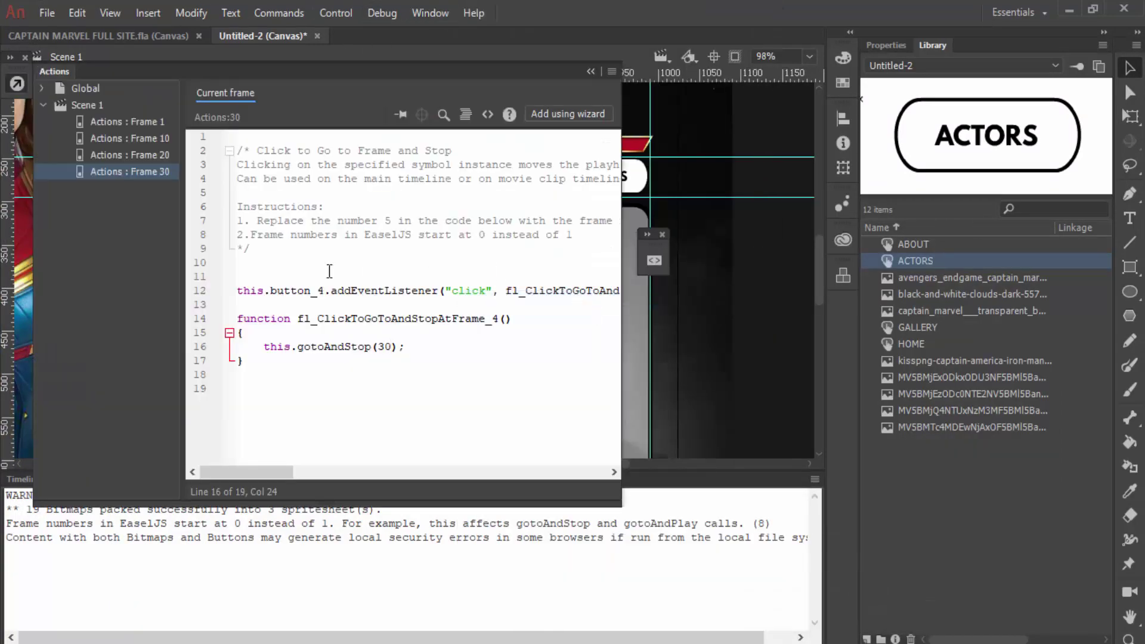
pyautogui.click(96, 120)
pyautogui.click(112, 139)
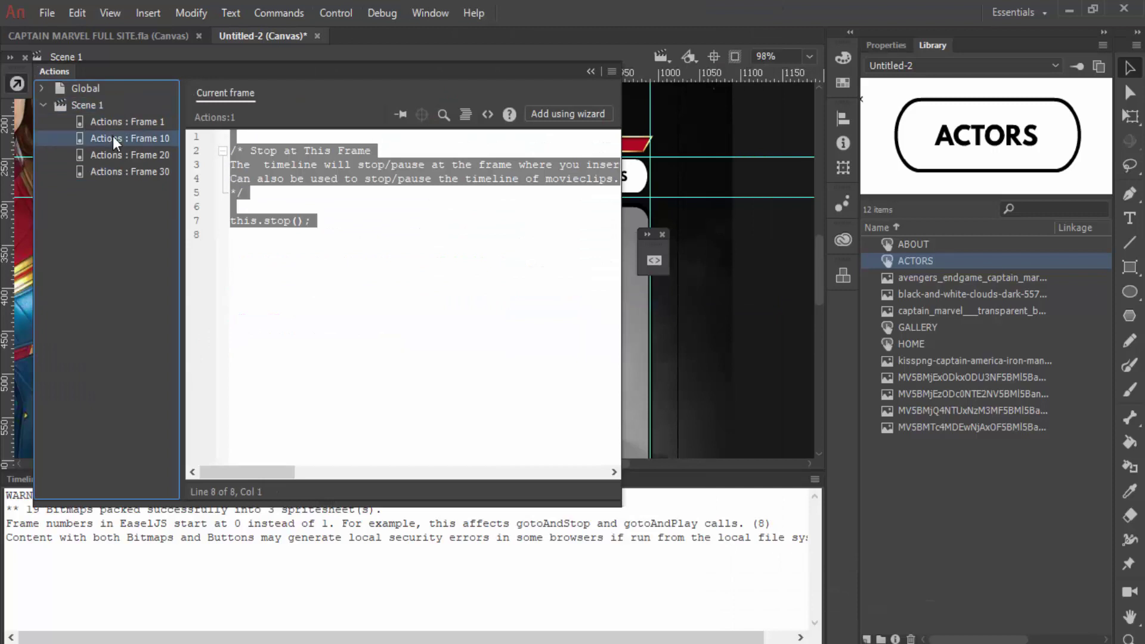
pyautogui.click(113, 156)
pyautogui.click(120, 171)
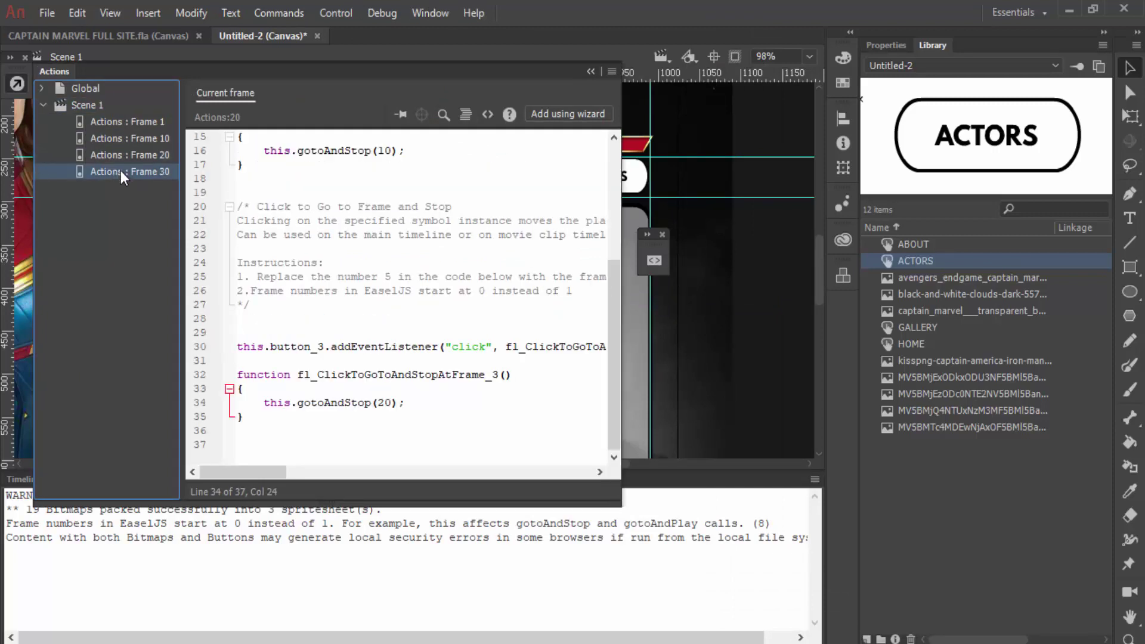
pyautogui.click(87, 91)
pyautogui.click(43, 90)
pyautogui.click(44, 91)
pyautogui.click(90, 105)
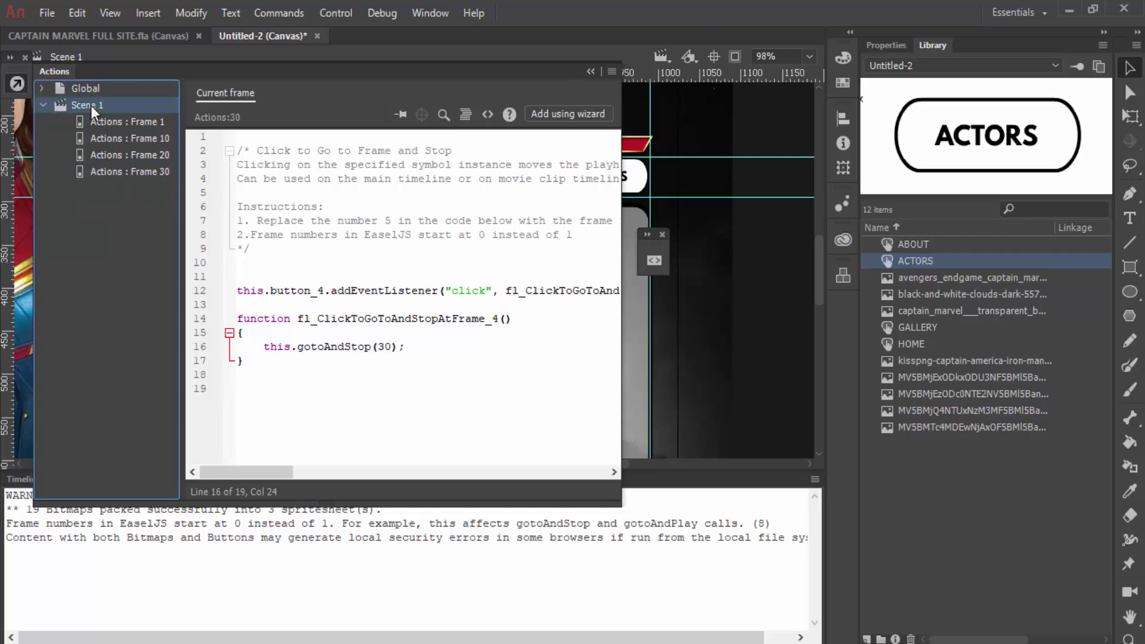